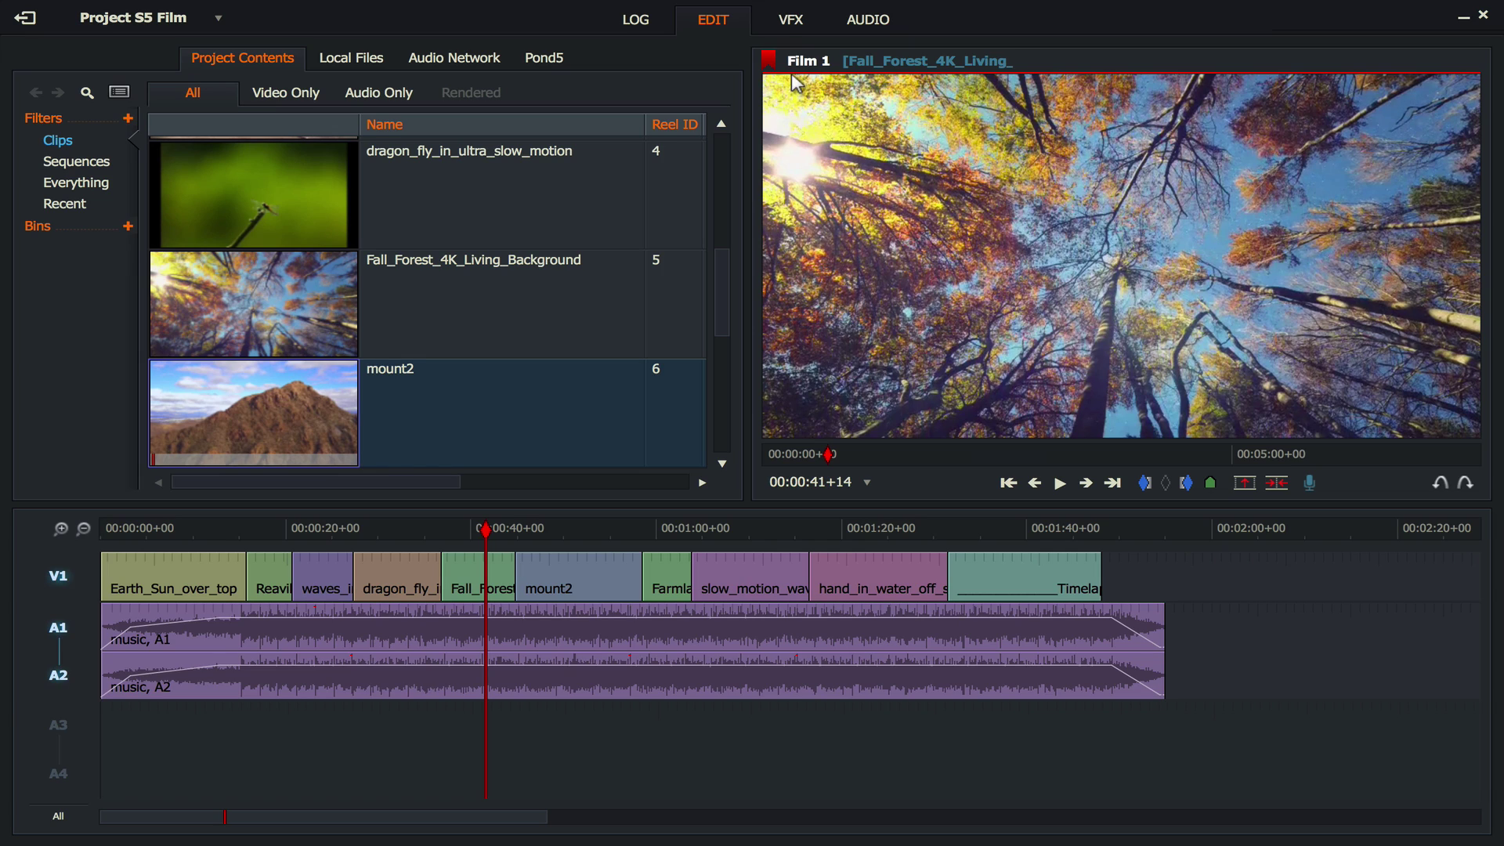
- Switch to the VFX page showing the Fall_Forest clip's default Colour Correction controls
click(809, 34)
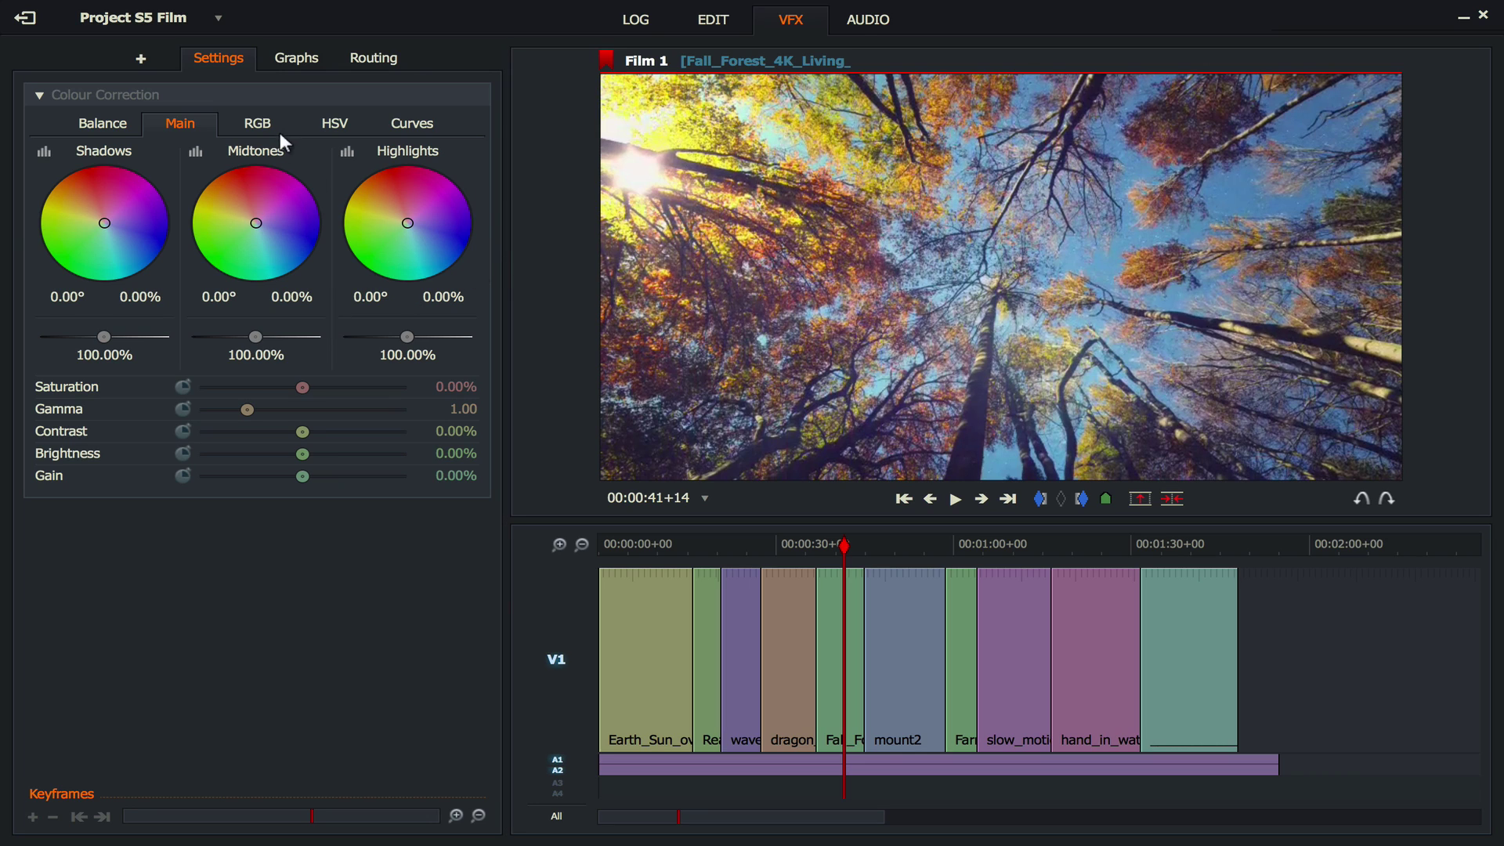
- Filter the effects browser to Text, cue the playhead to 00:00:00, and pick 50% Strap Centre Text
click(153, 61)
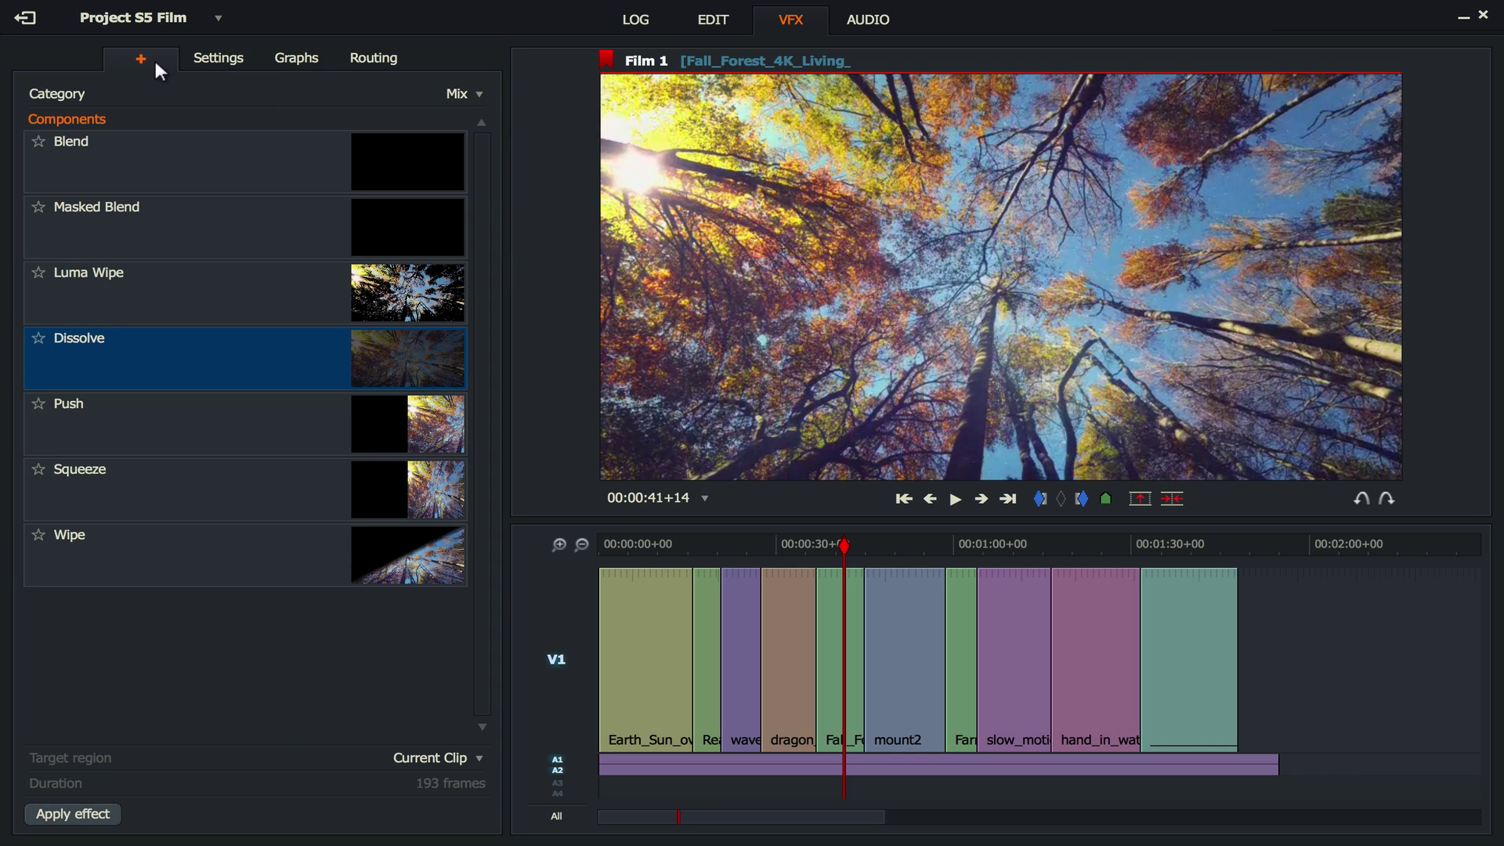
click(458, 84)
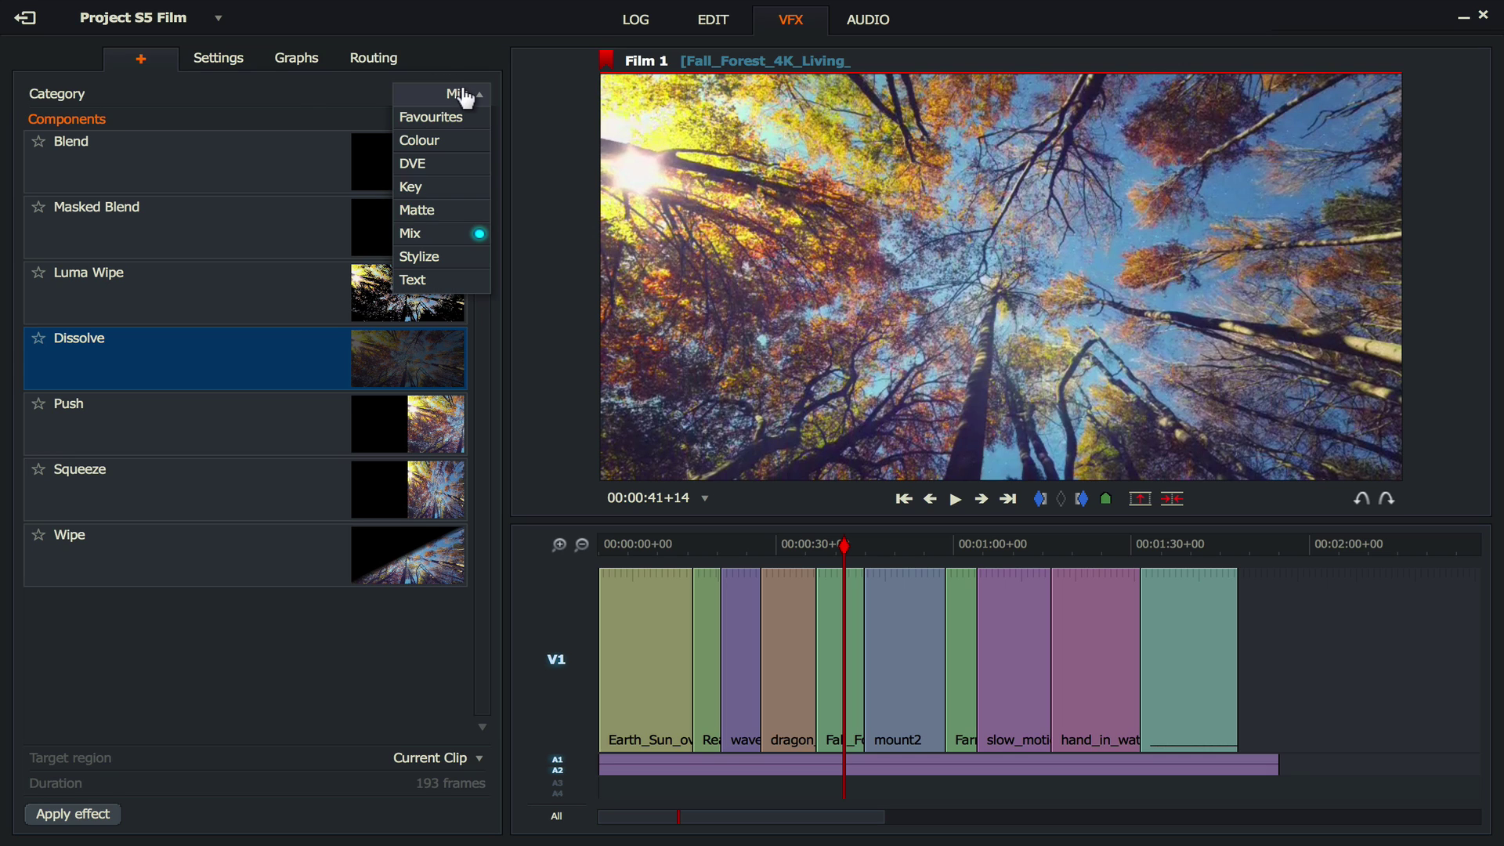
click(443, 286)
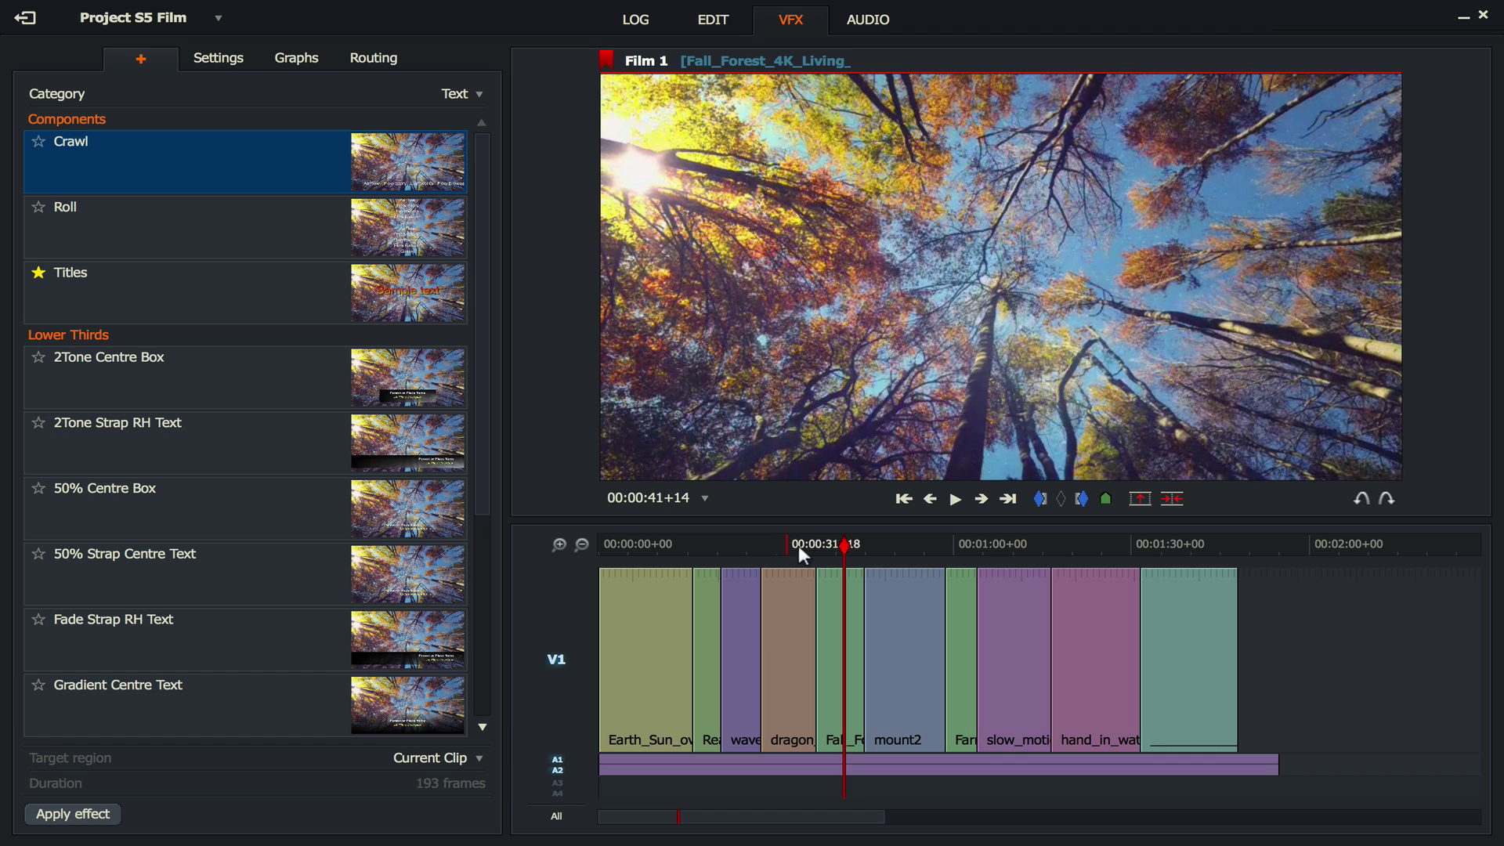
drag(838, 541, 590, 534)
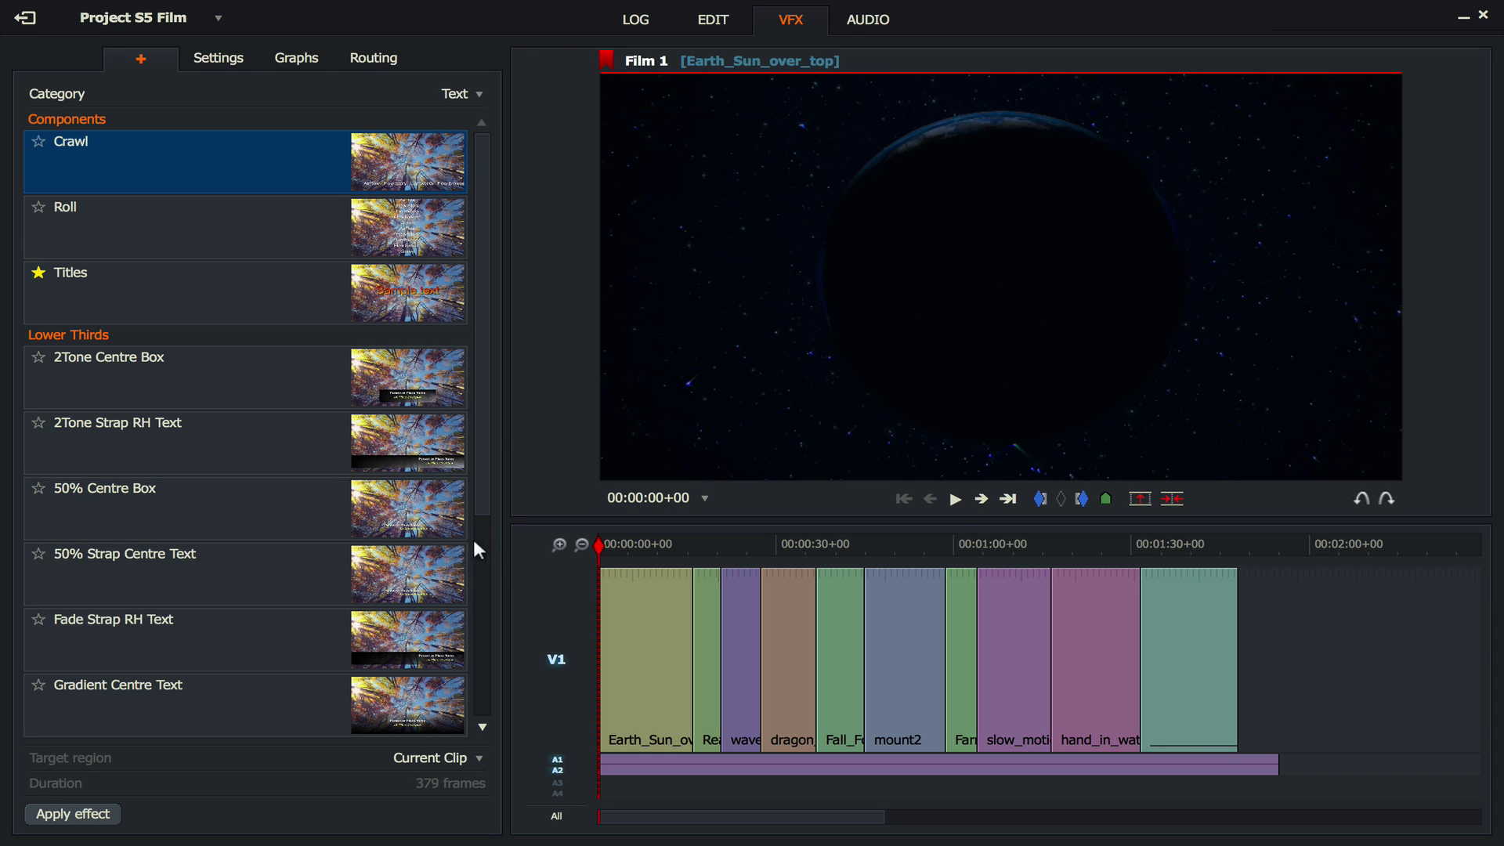
scroll(484, 446, down, 4)
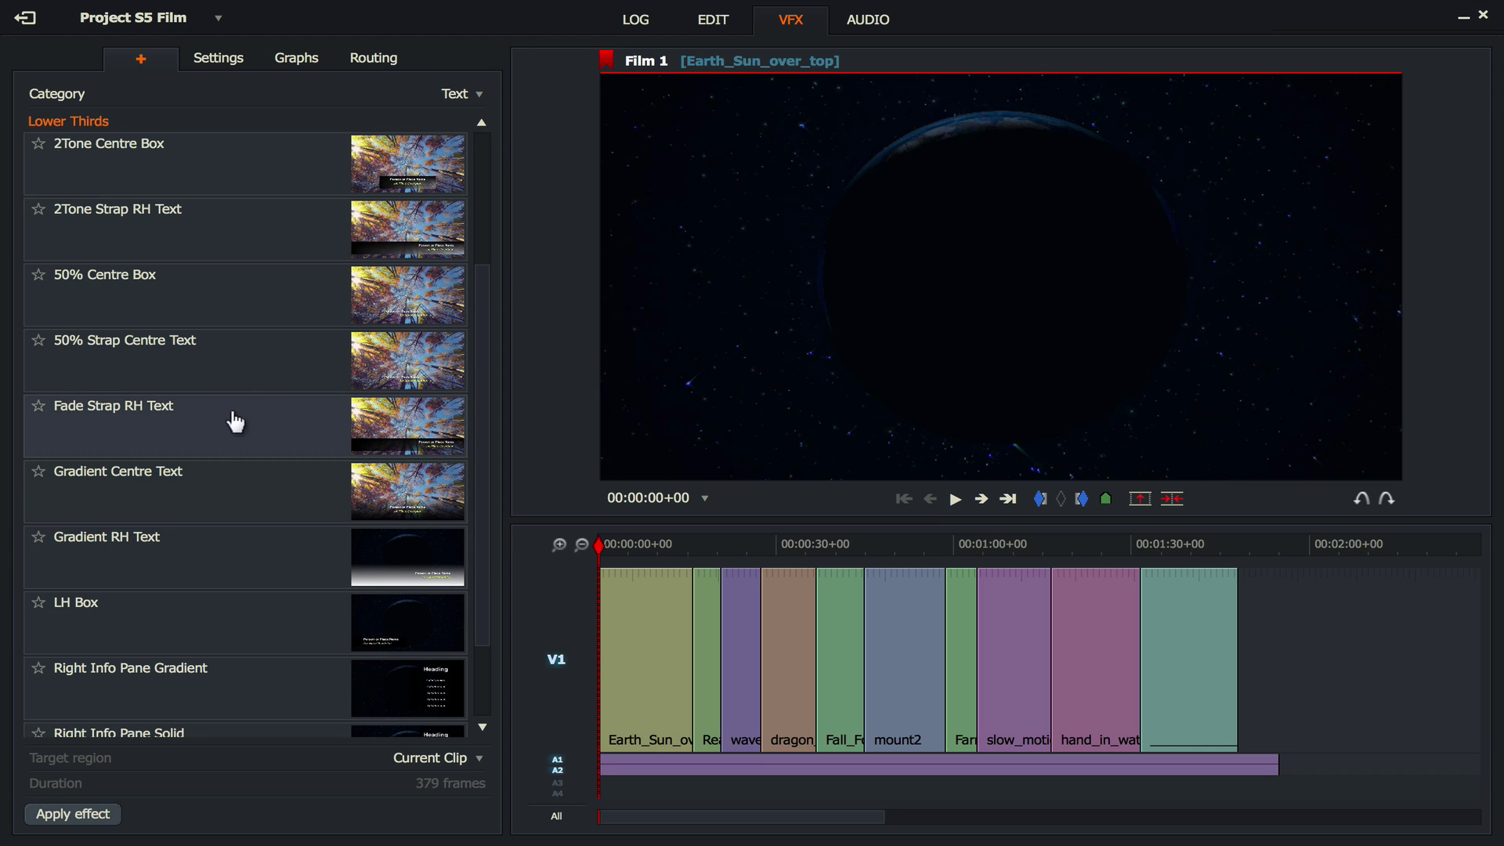
click(220, 350)
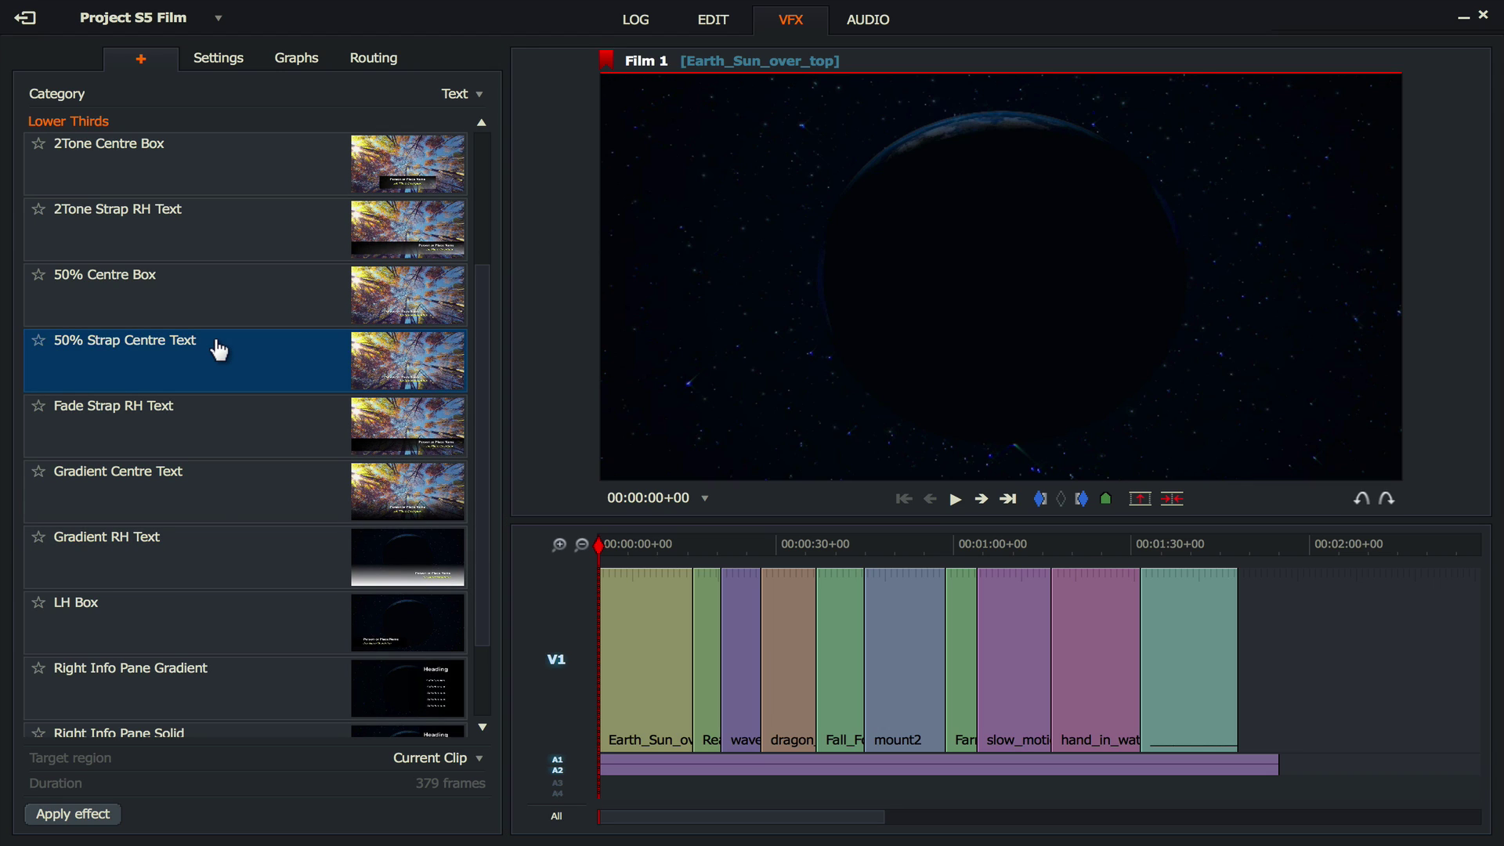
- Apply 50% Strap Centre Text, undo it, and apply Gradient Centre Text instead
double_click(150, 359)
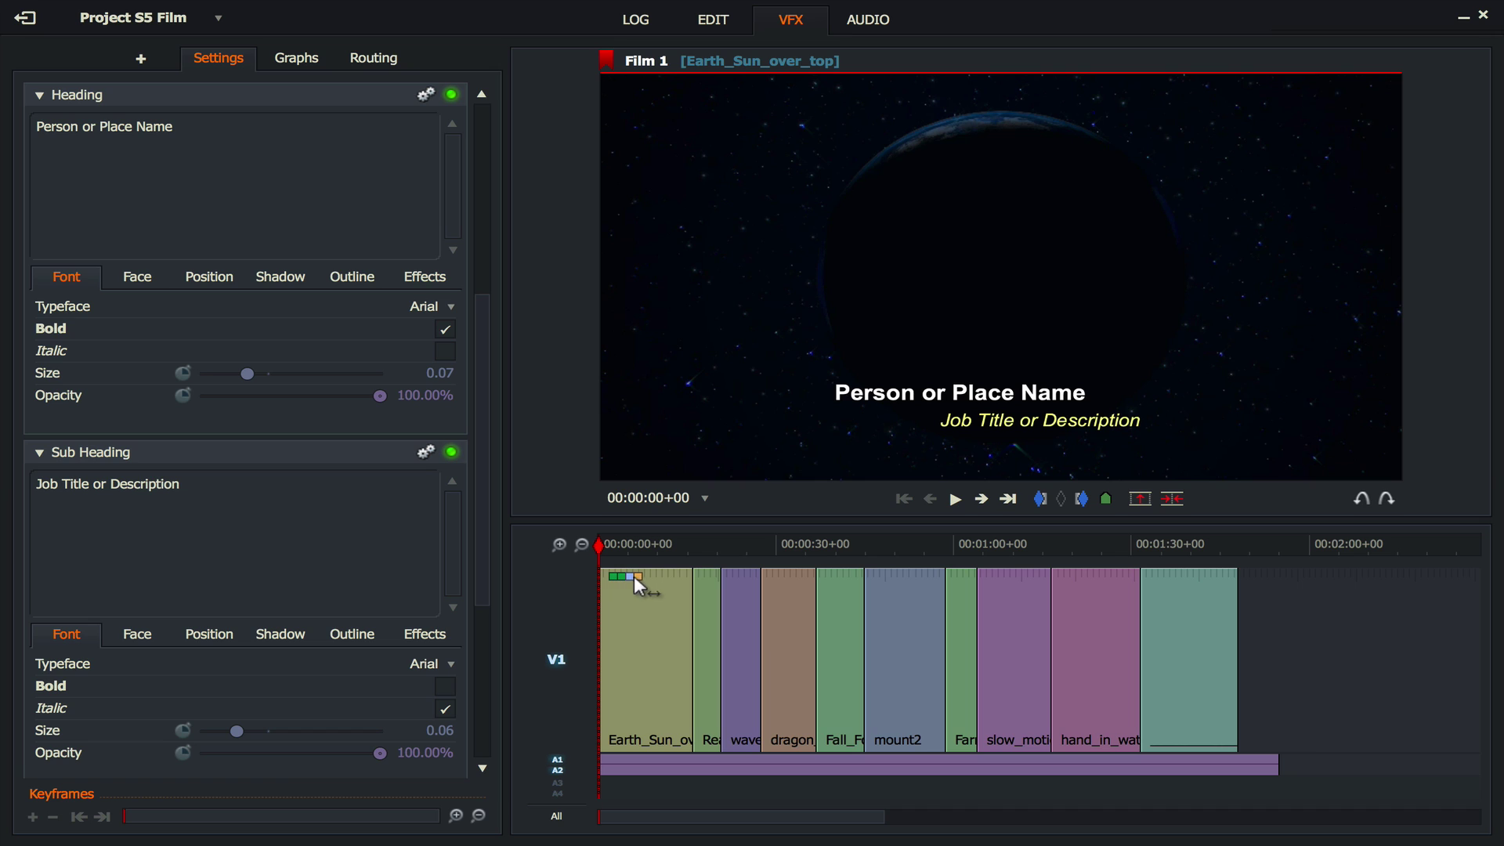
key(ctrl+z)
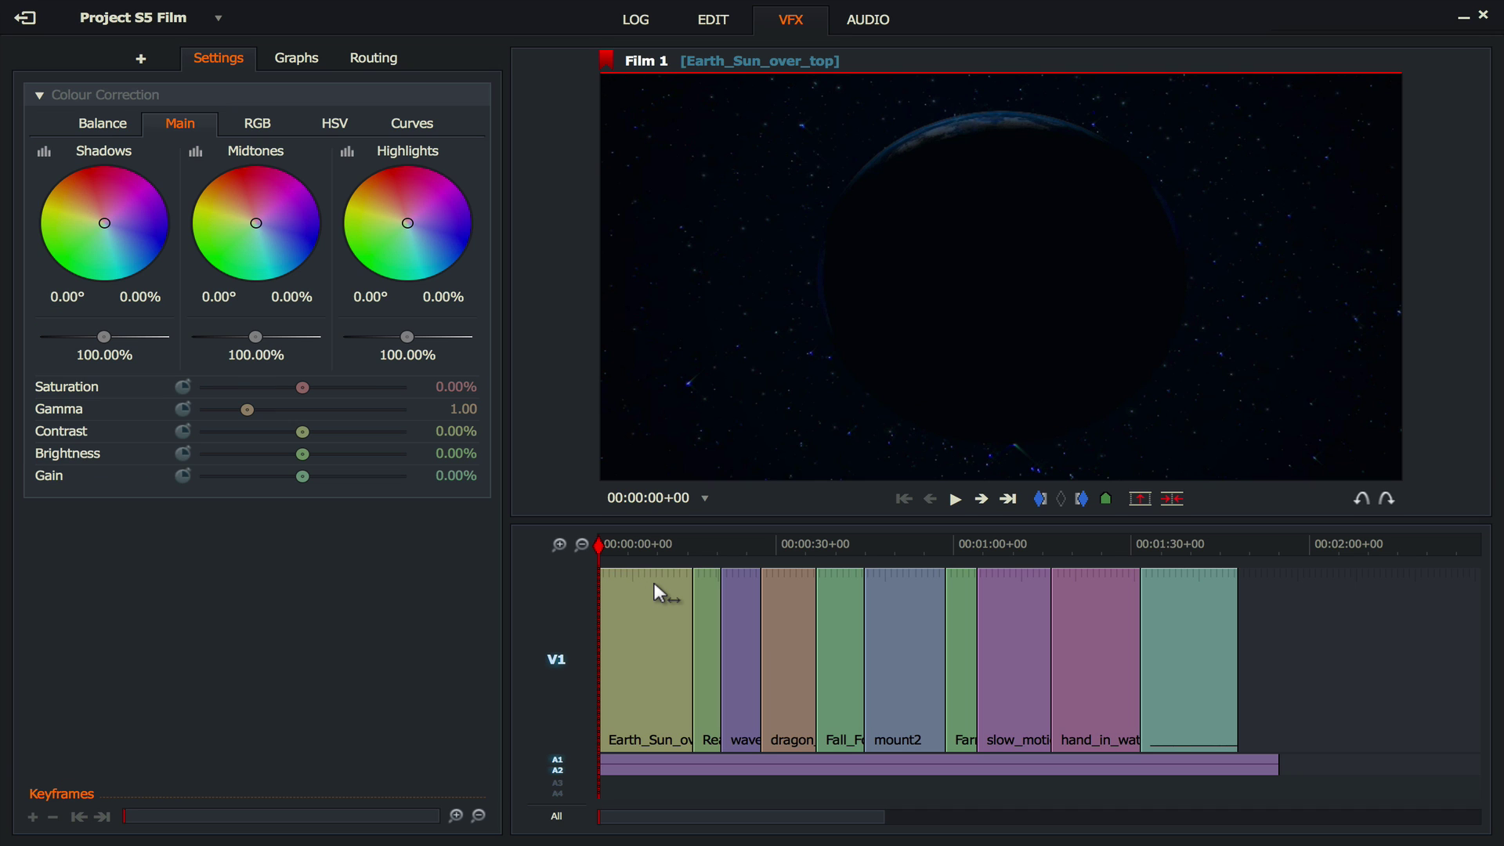
click(141, 59)
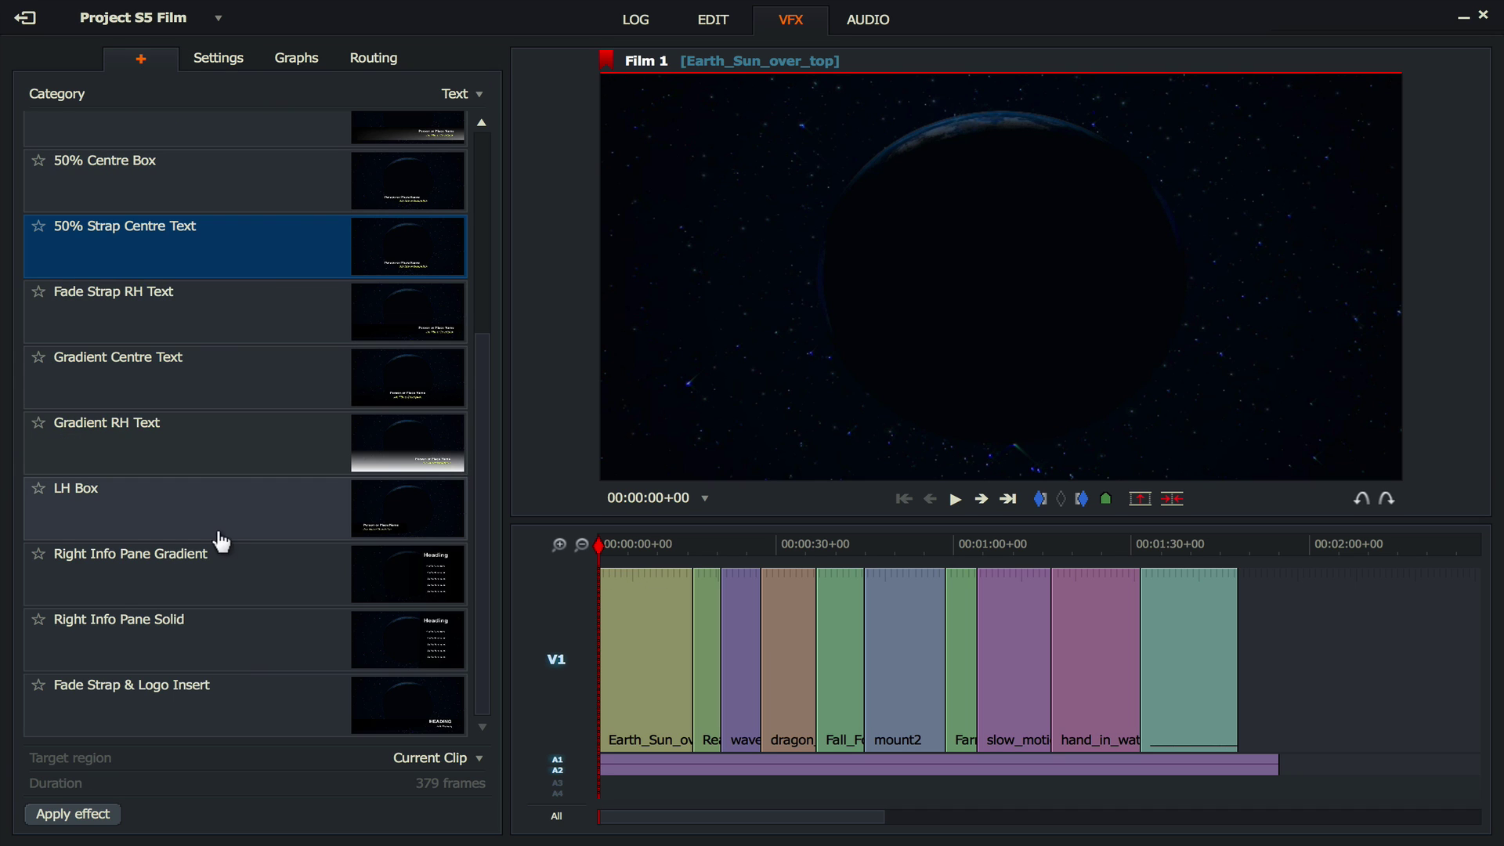
double_click(209, 374)
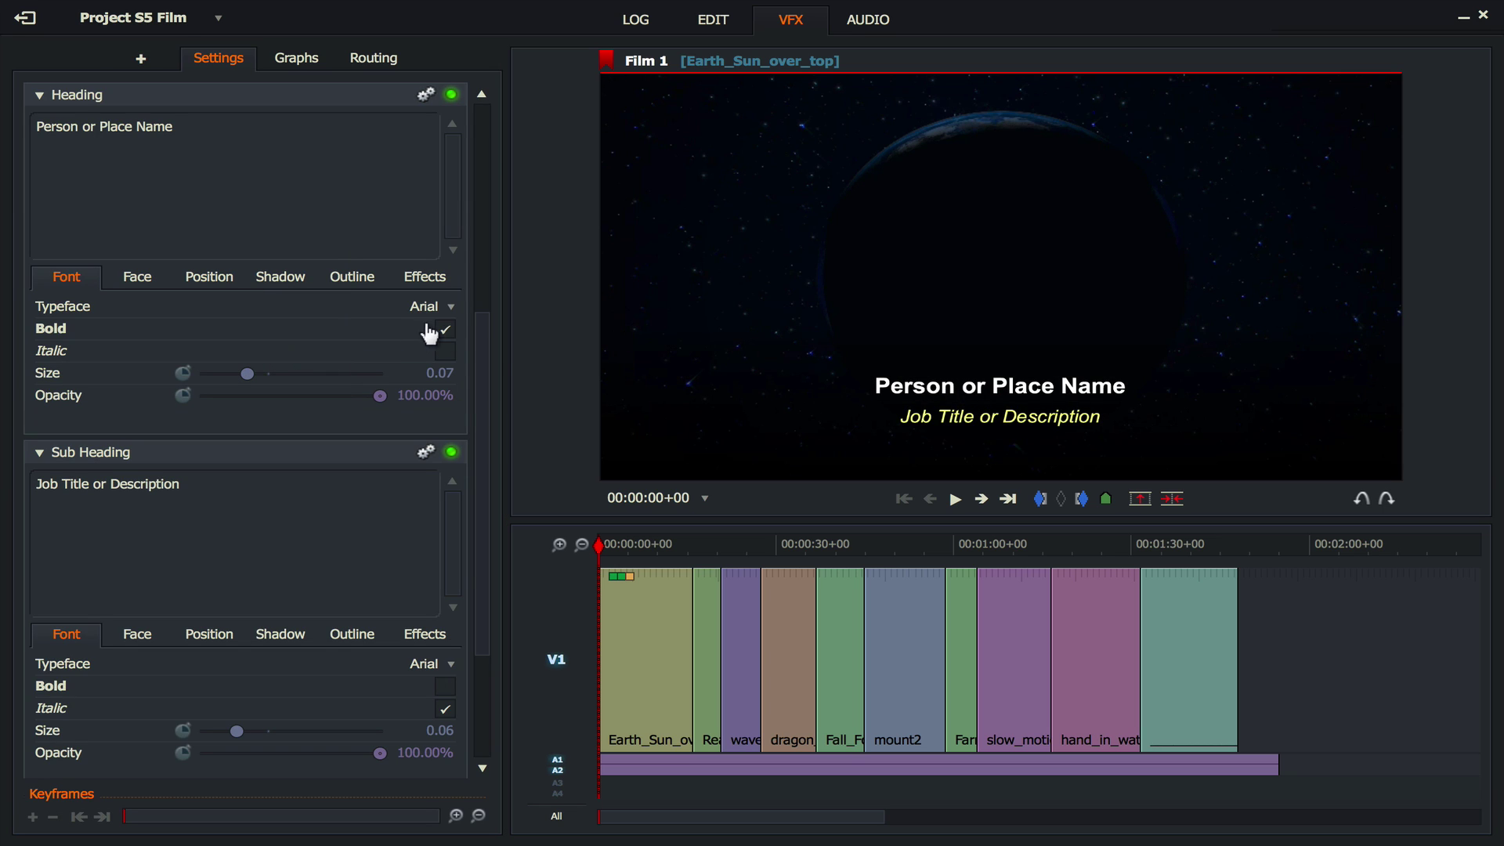
- Set the heading to 'Earth', clear the sub heading, and set gradient Colour Two extent to 28.29%
drag(478, 393, 484, 344)
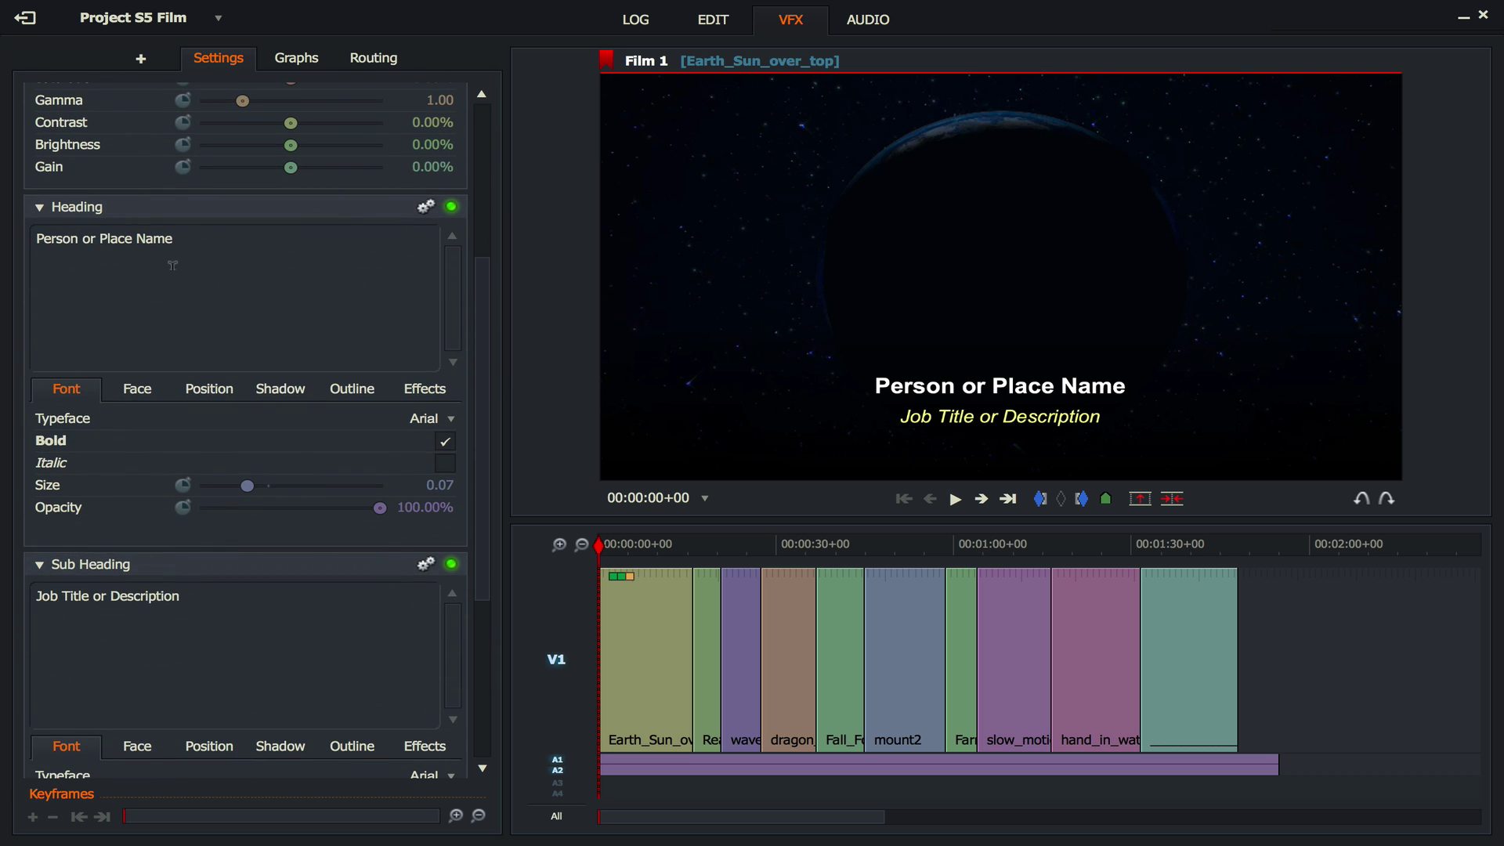
text(Earth)
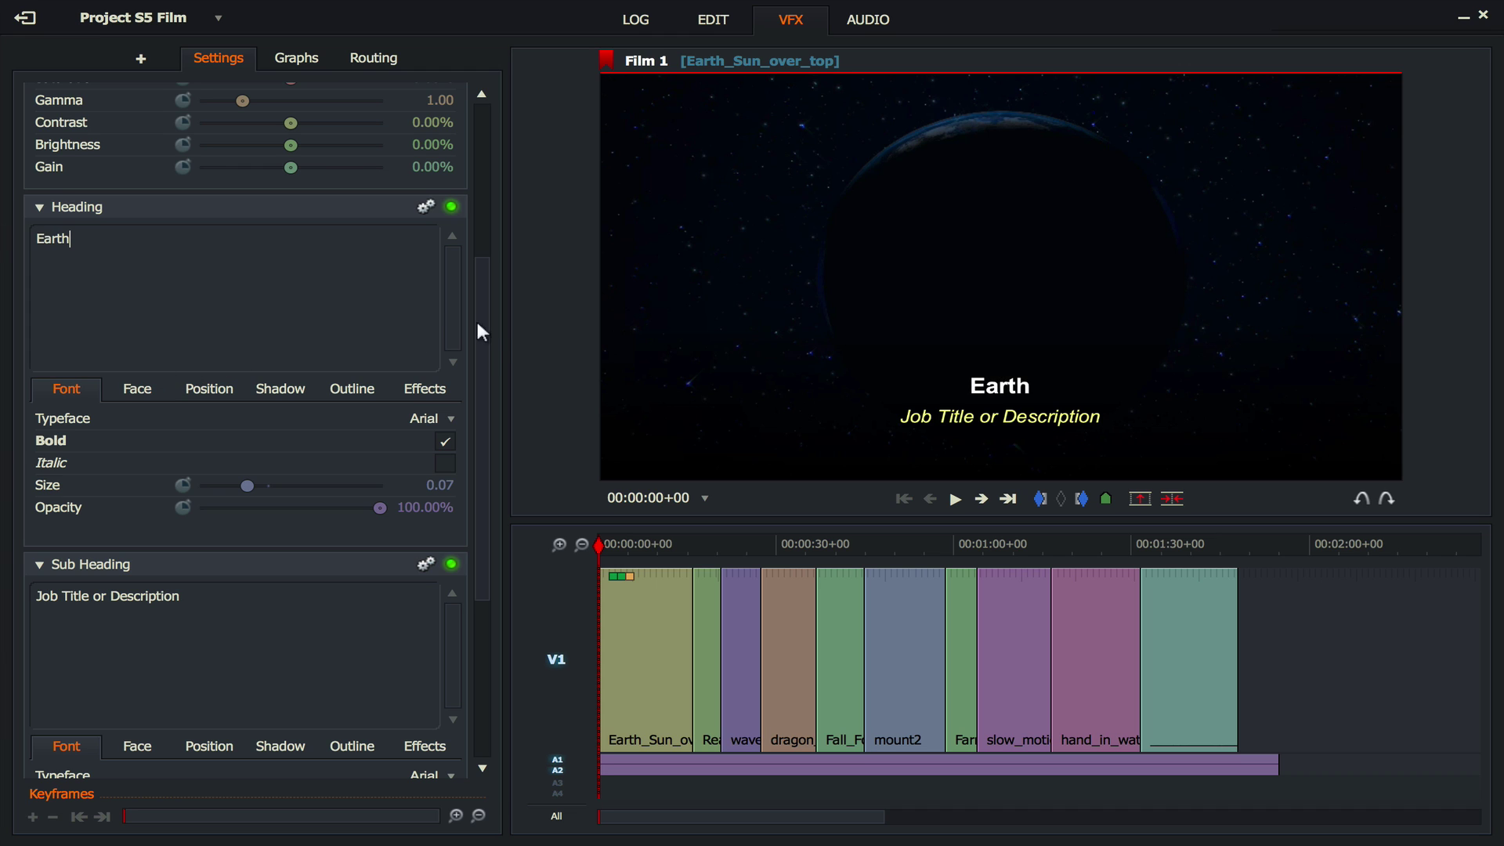
drag(482, 340, 429, 417)
click(228, 452)
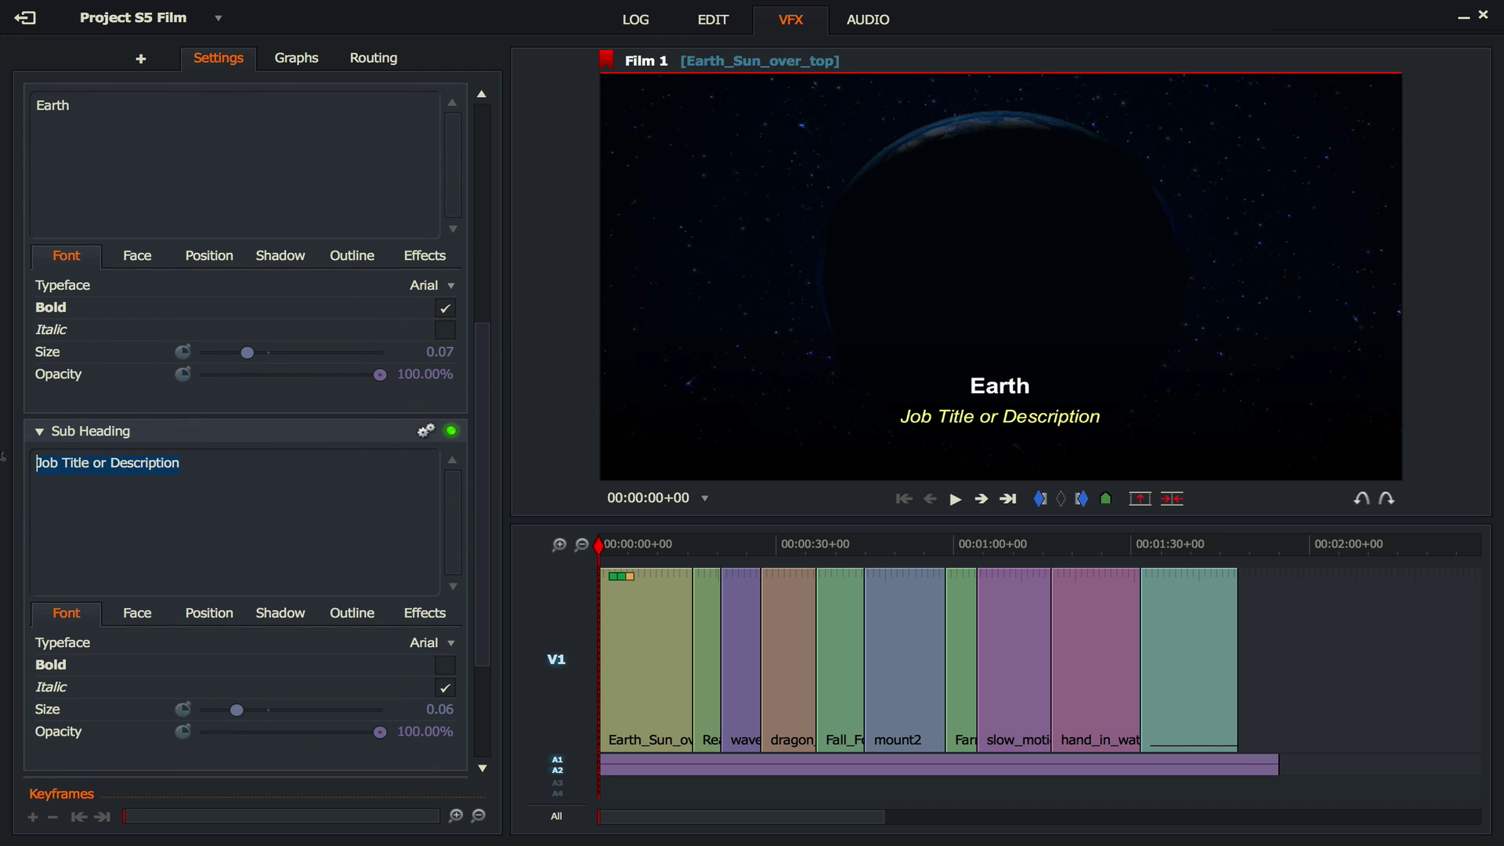
key(BackSpace)
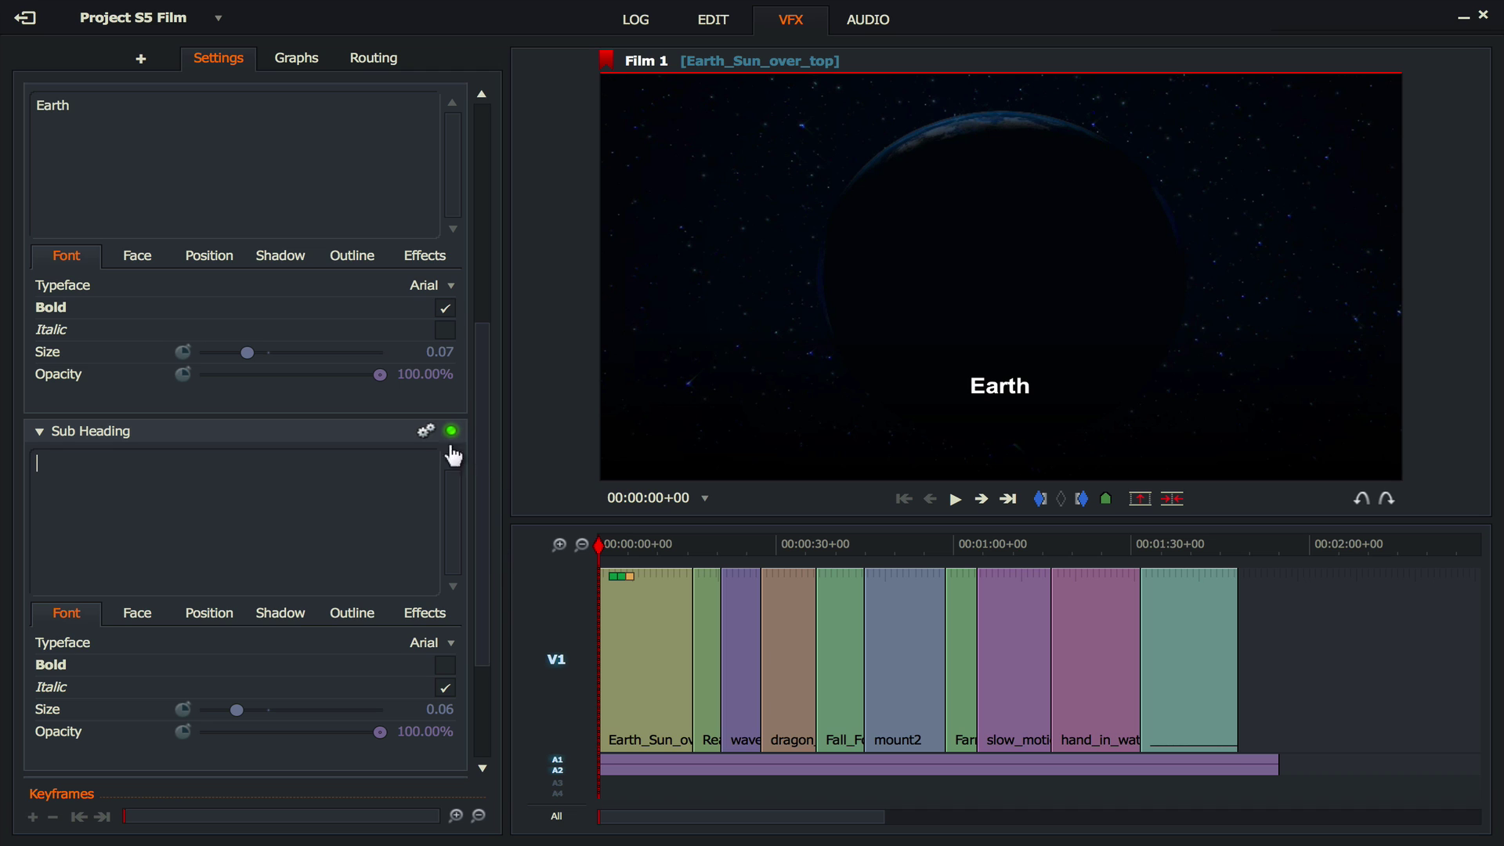
click(38, 431)
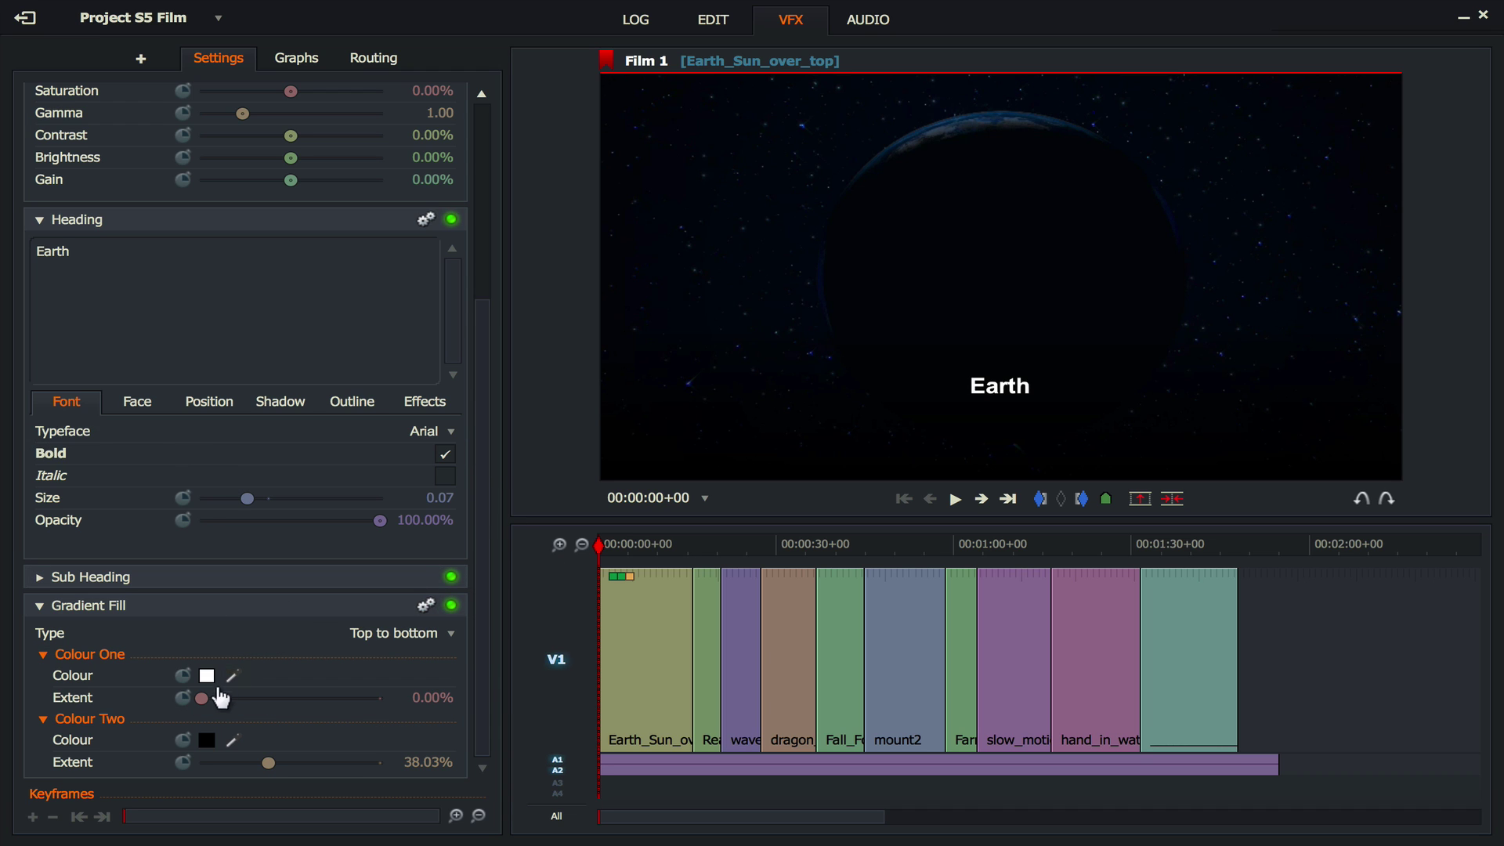
drag(203, 697, 141, 685)
mouse_move(270, 761)
mouse_down()
mouse_move(376, 761)
mouse_move(251, 763)
mouse_up()
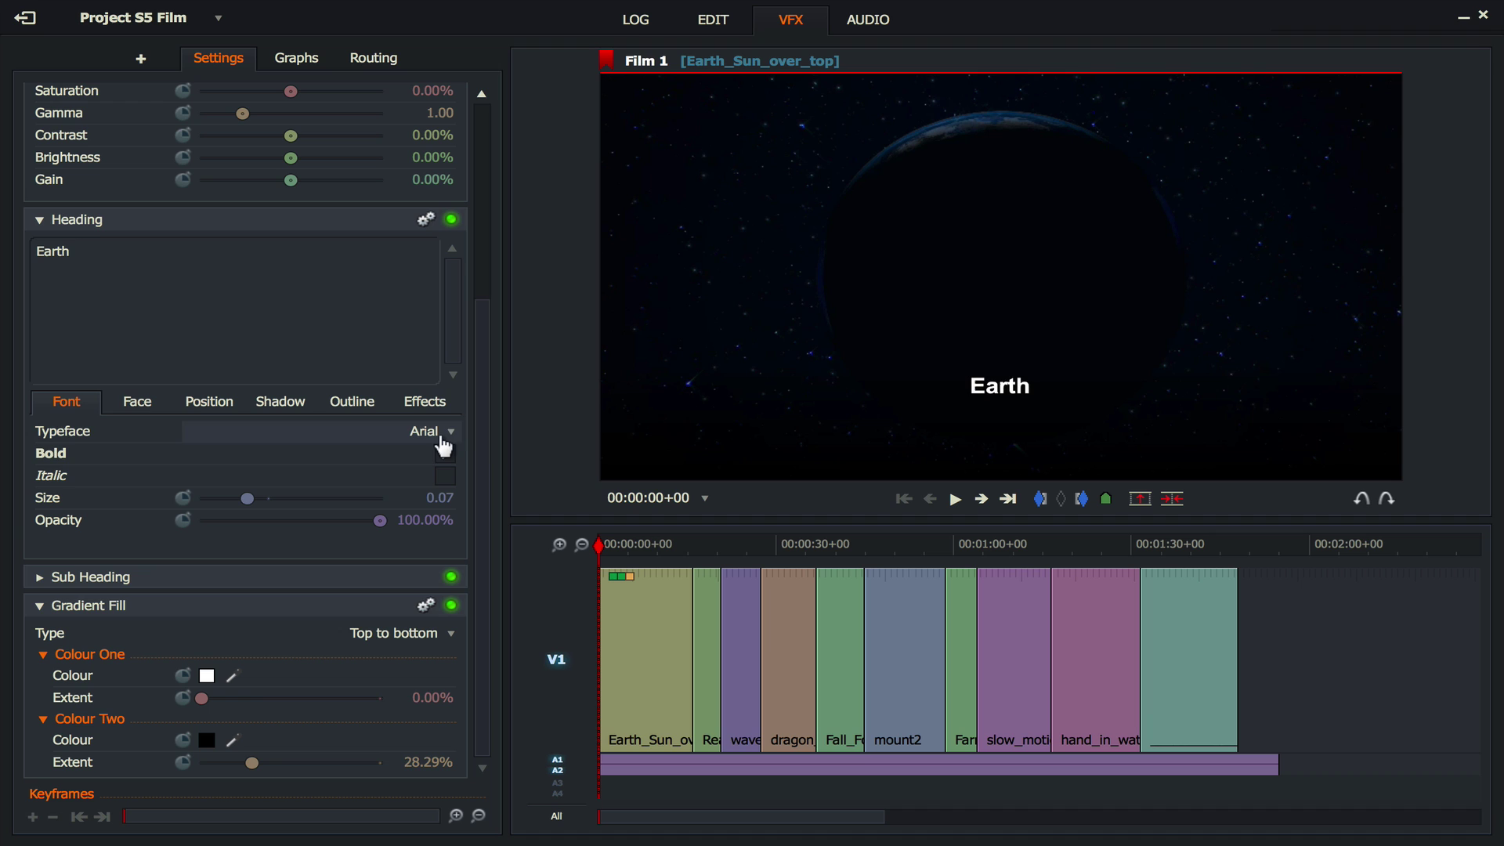
- Set the Earth heading size to 0.23 and typeface to Superclarendon, keeping 100% opacity
drag(480, 434, 485, 232)
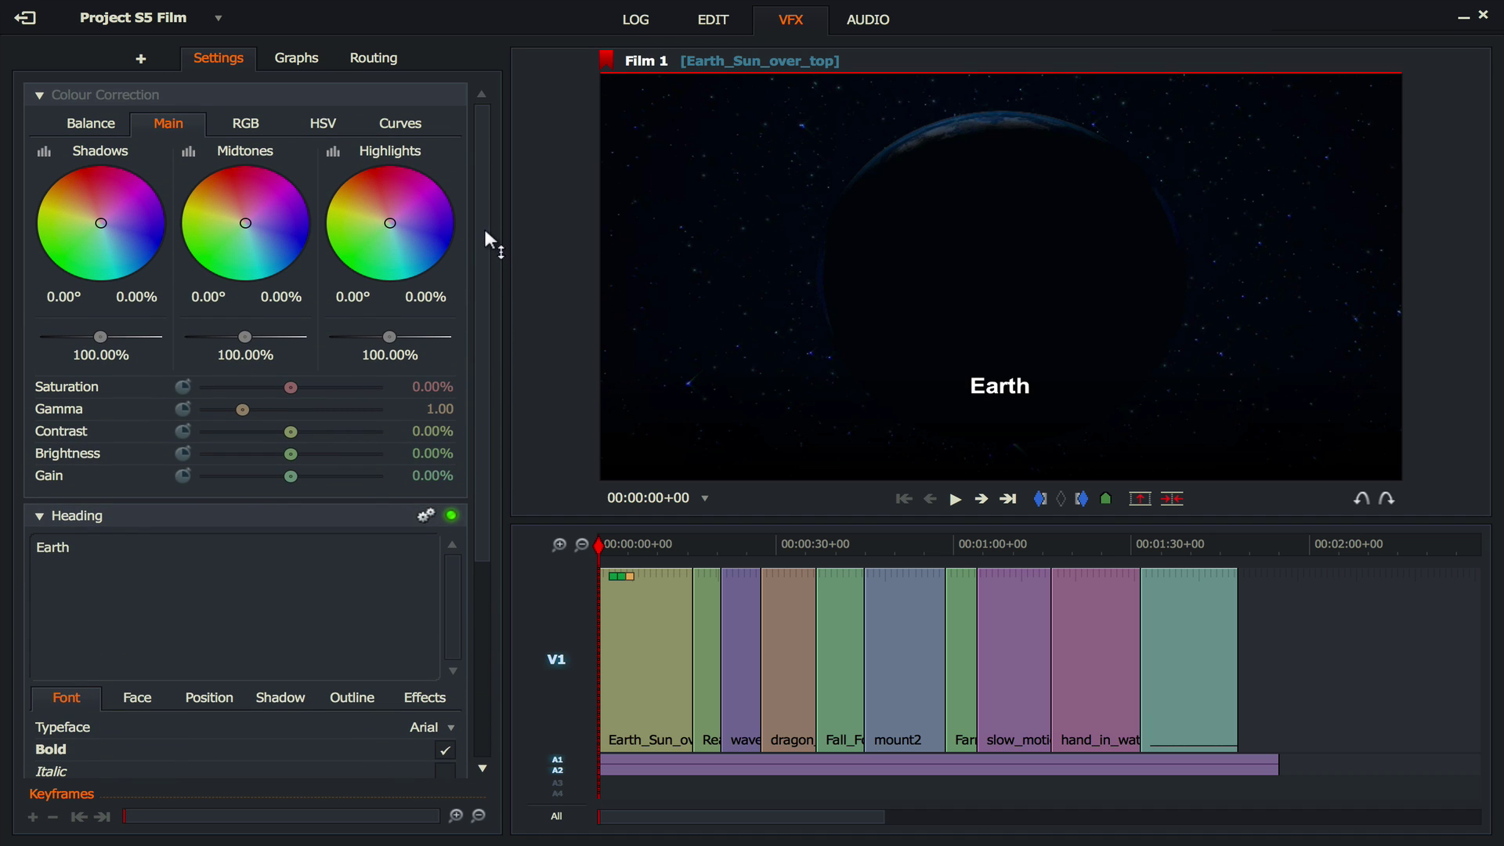
click(37, 96)
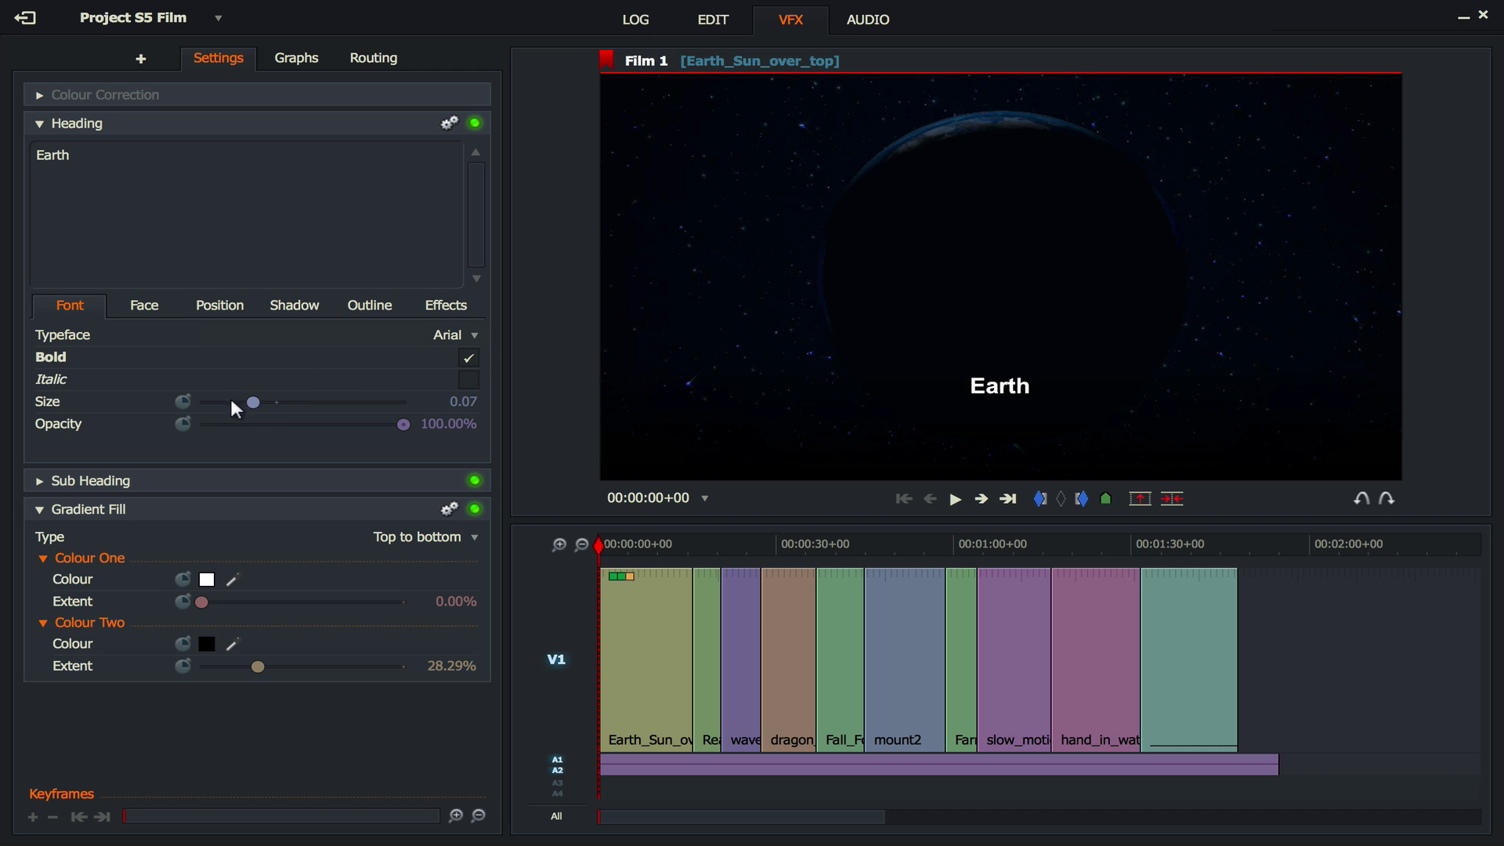
drag(251, 400, 389, 406)
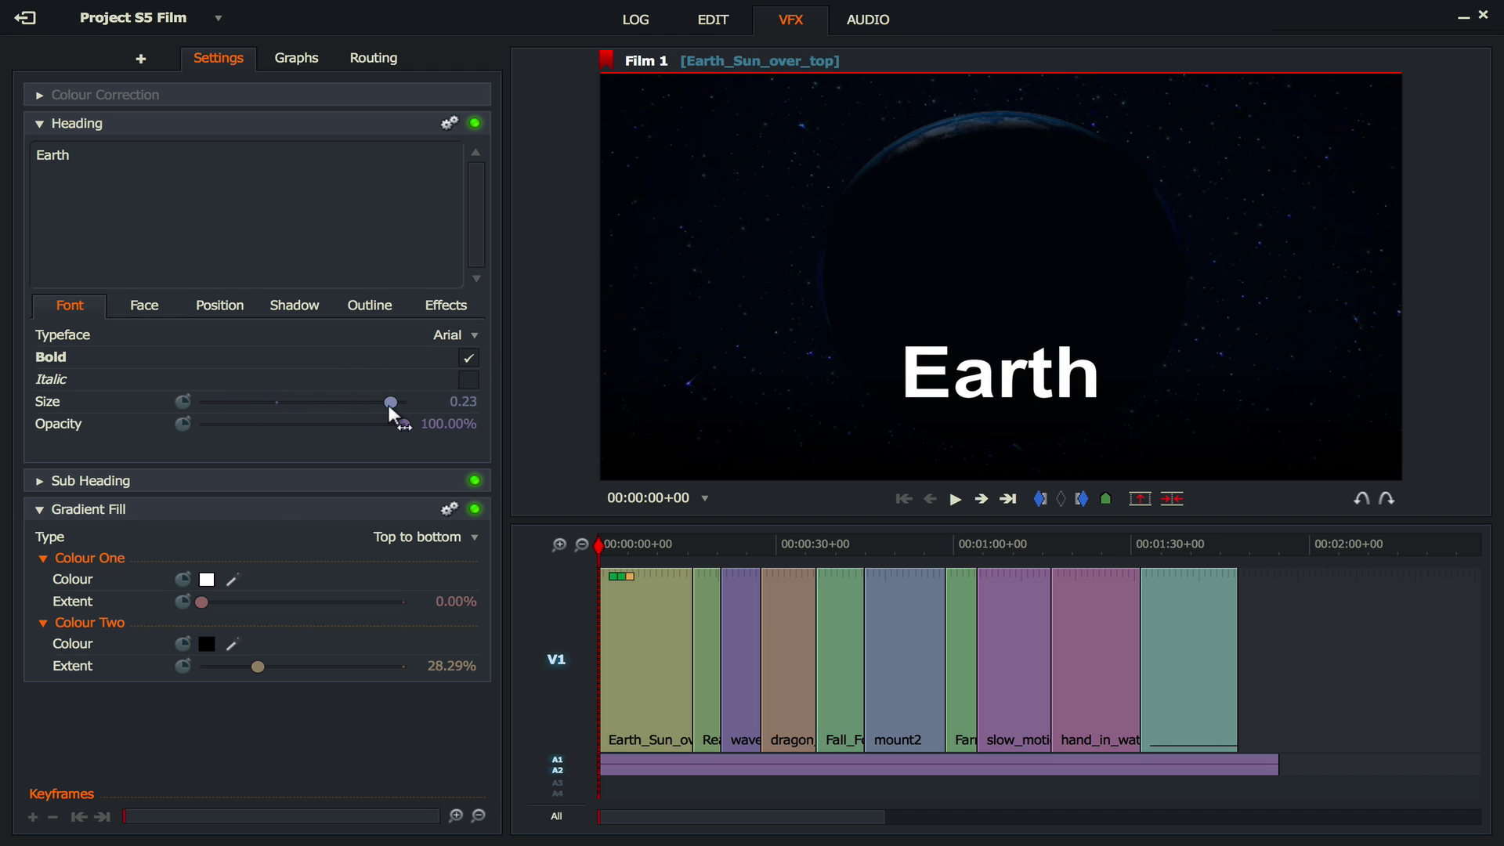
click(472, 335)
drag(473, 310, 491, 755)
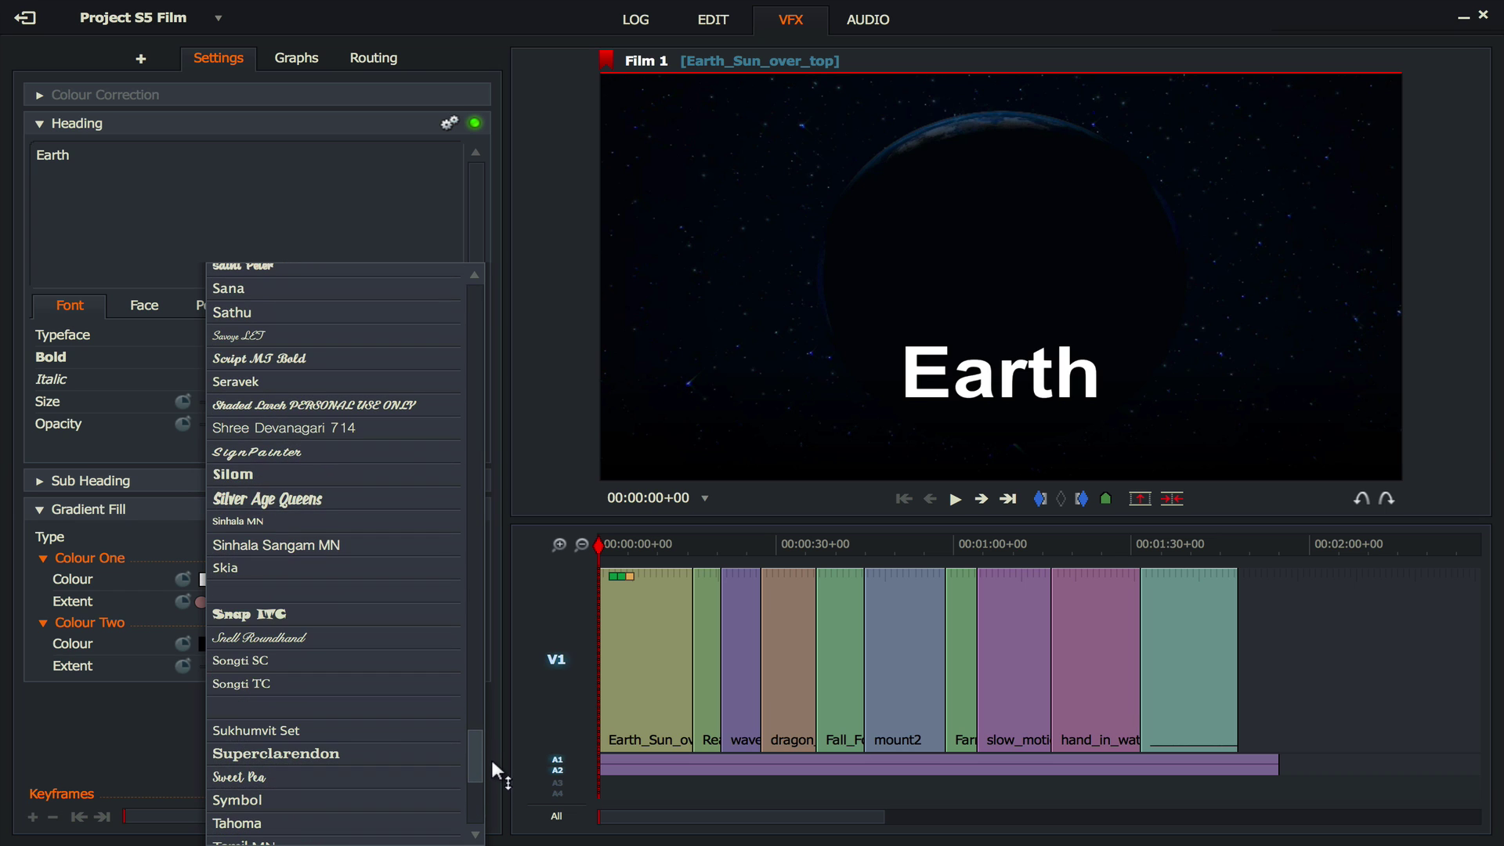
click(383, 761)
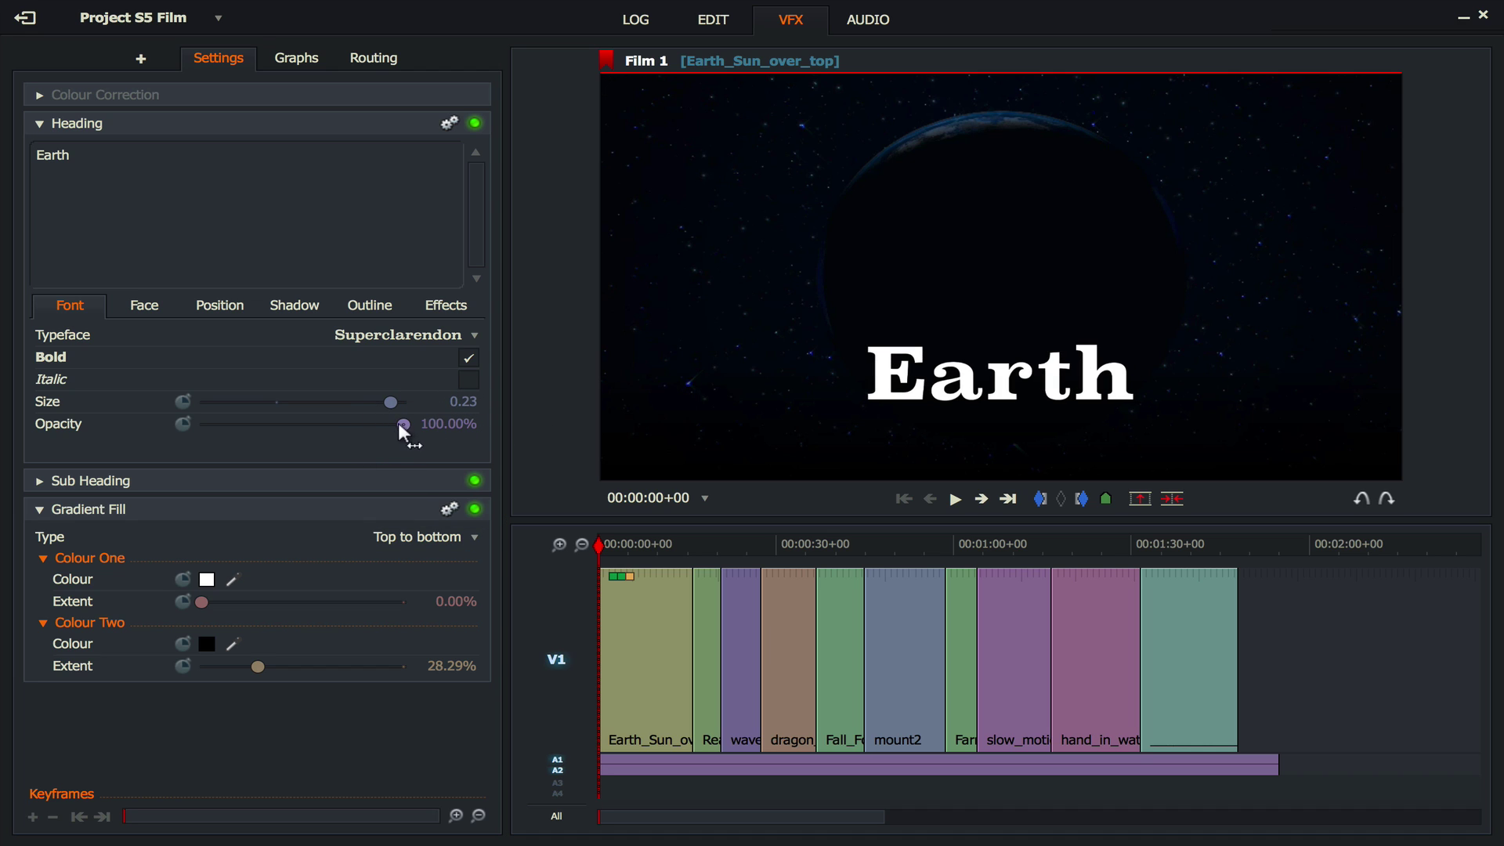
mouse_move(398, 421)
mouse_down()
mouse_move(292, 423)
mouse_move(405, 425)
mouse_up()
key(space)
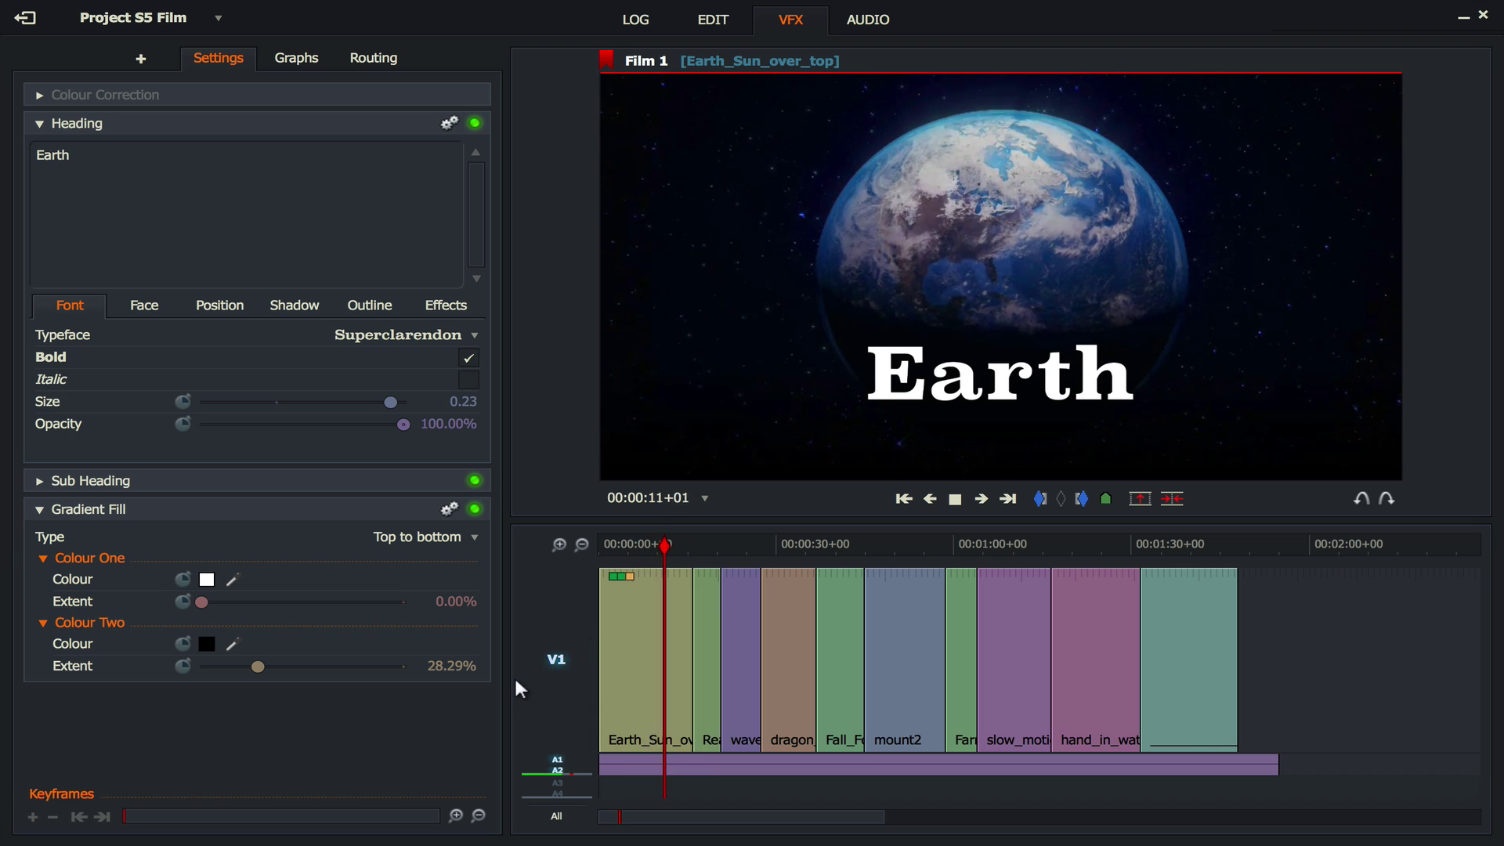
key(space)
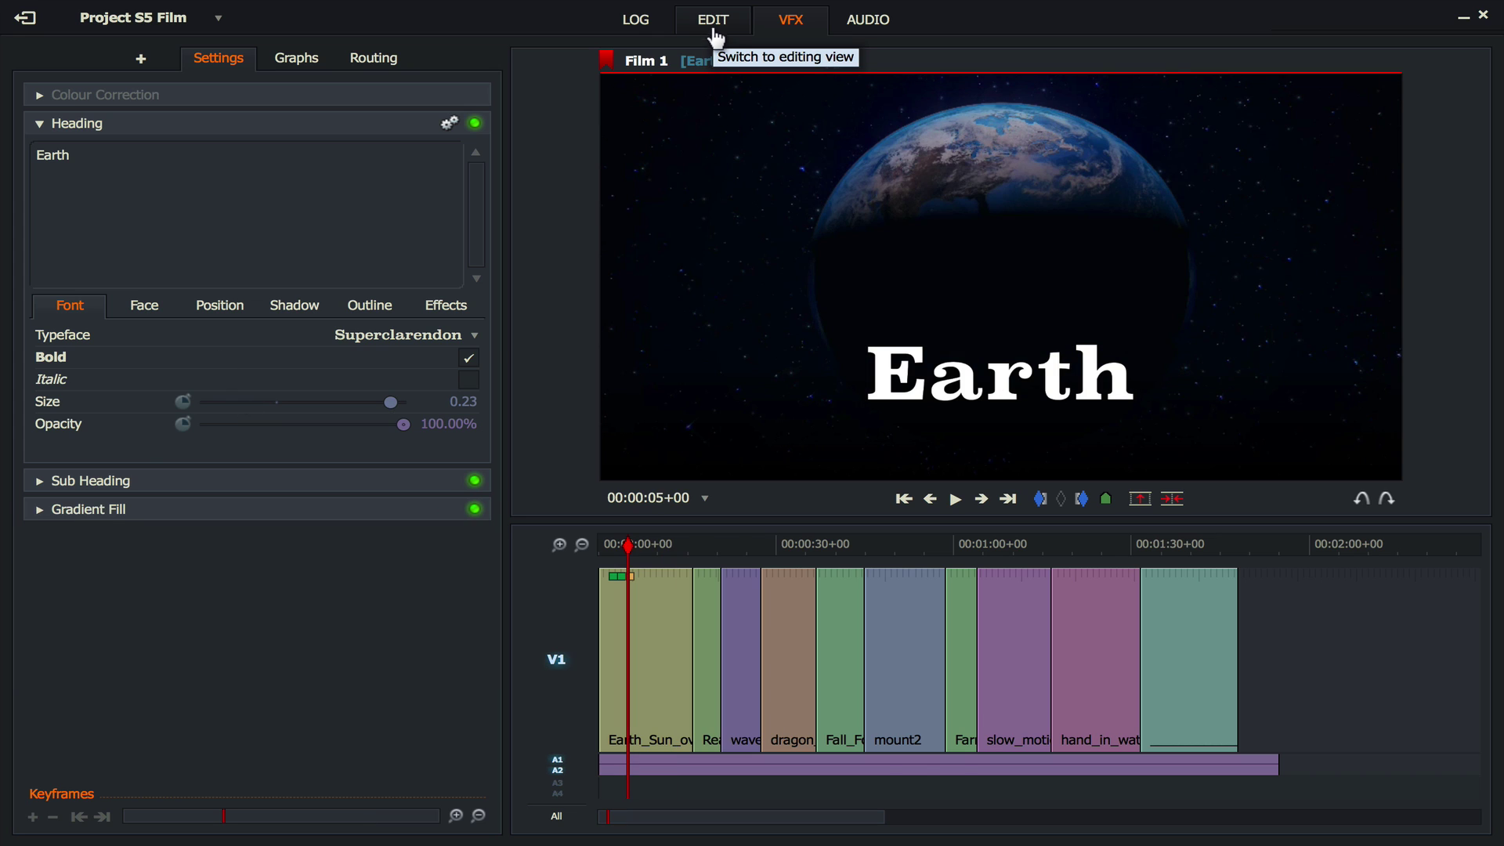
- Return to the Edit page and unfold the timeline to reveal the FX1 effects track
click(714, 28)
click(125, 557)
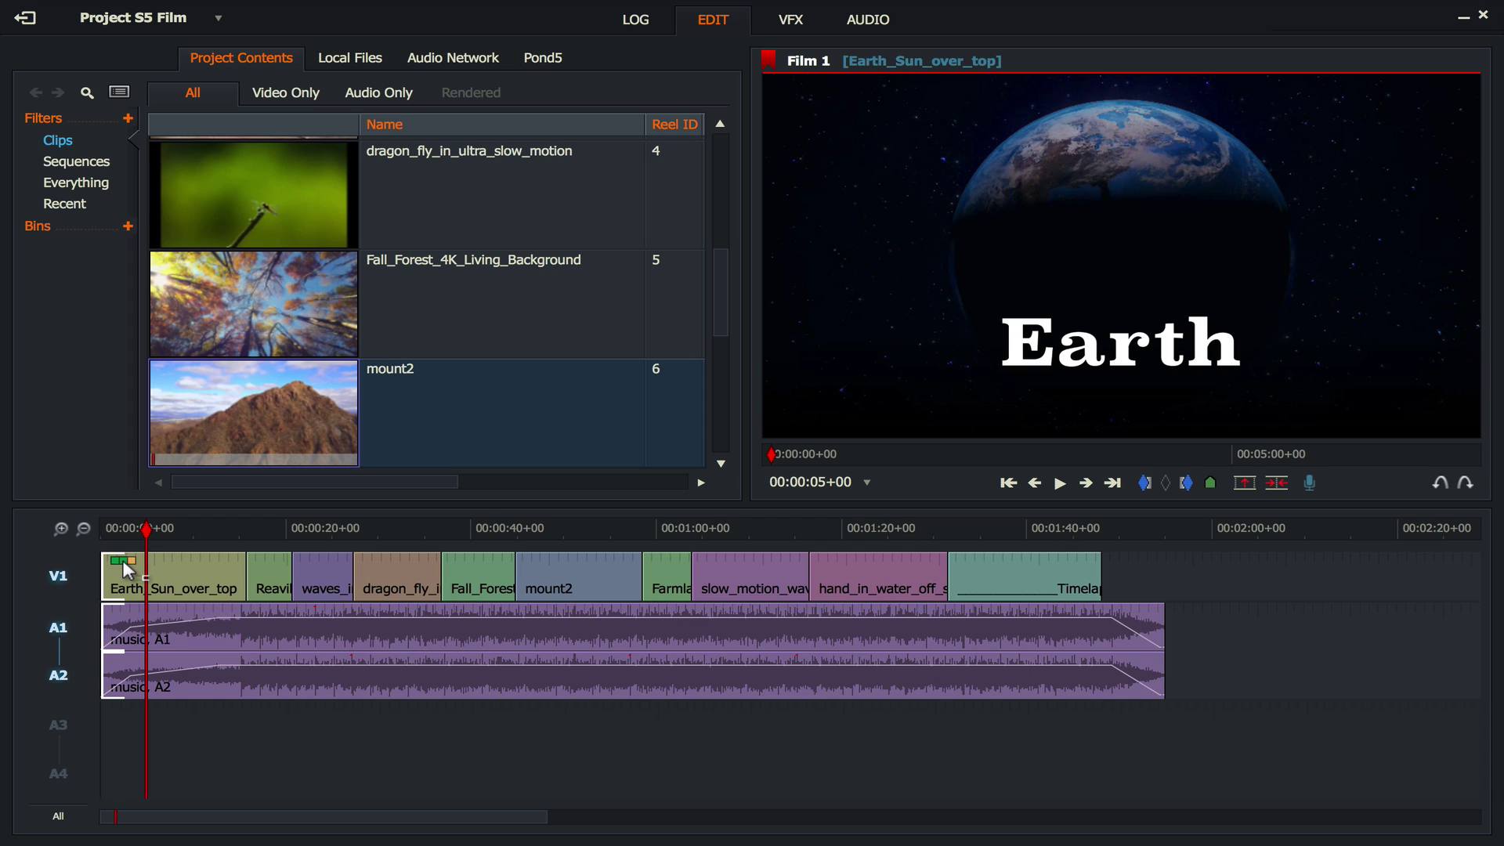
right_click(124, 561)
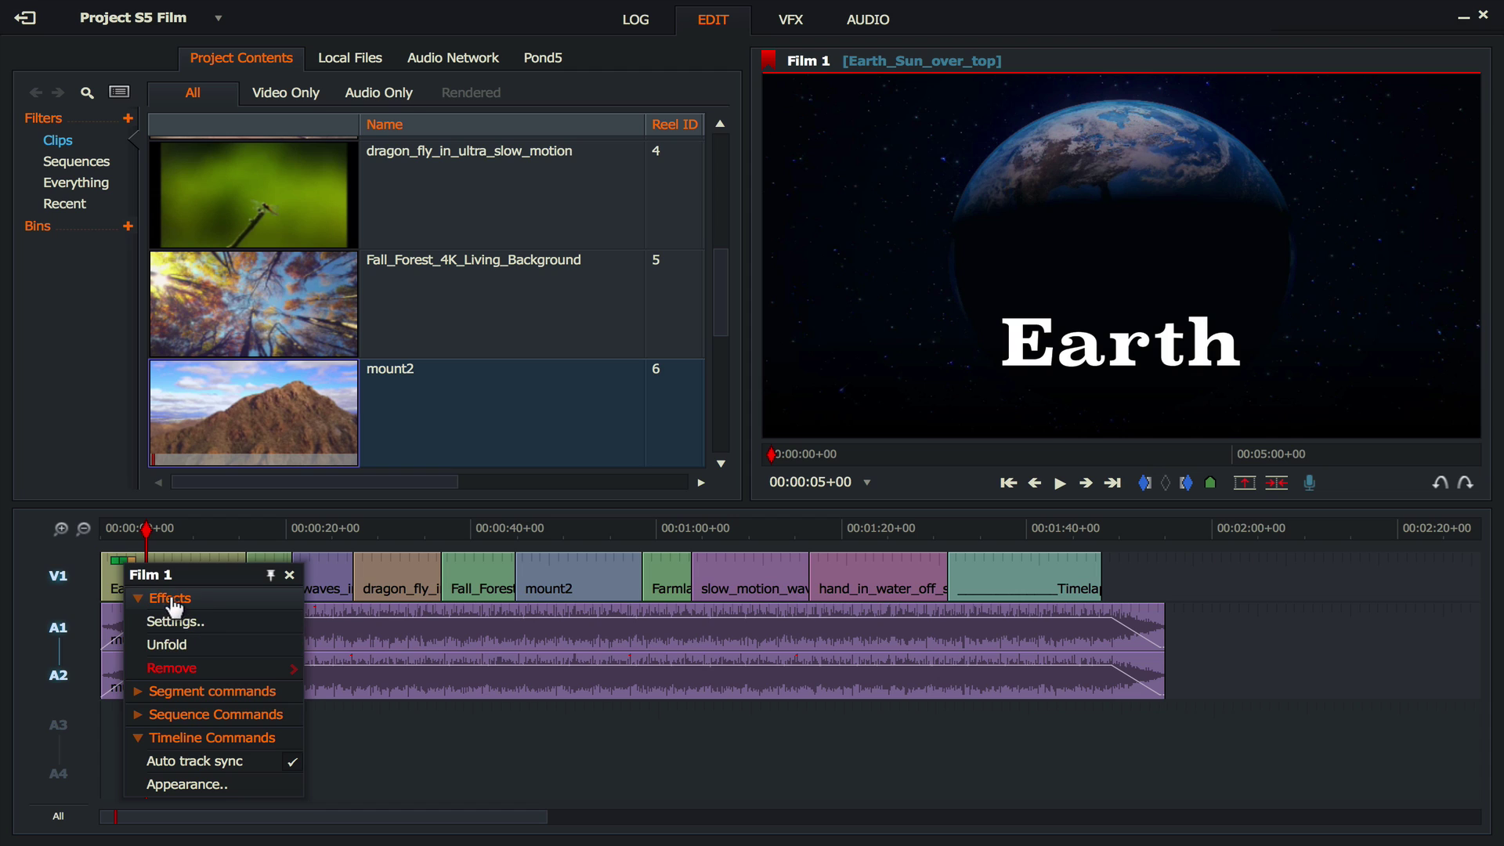
click(201, 644)
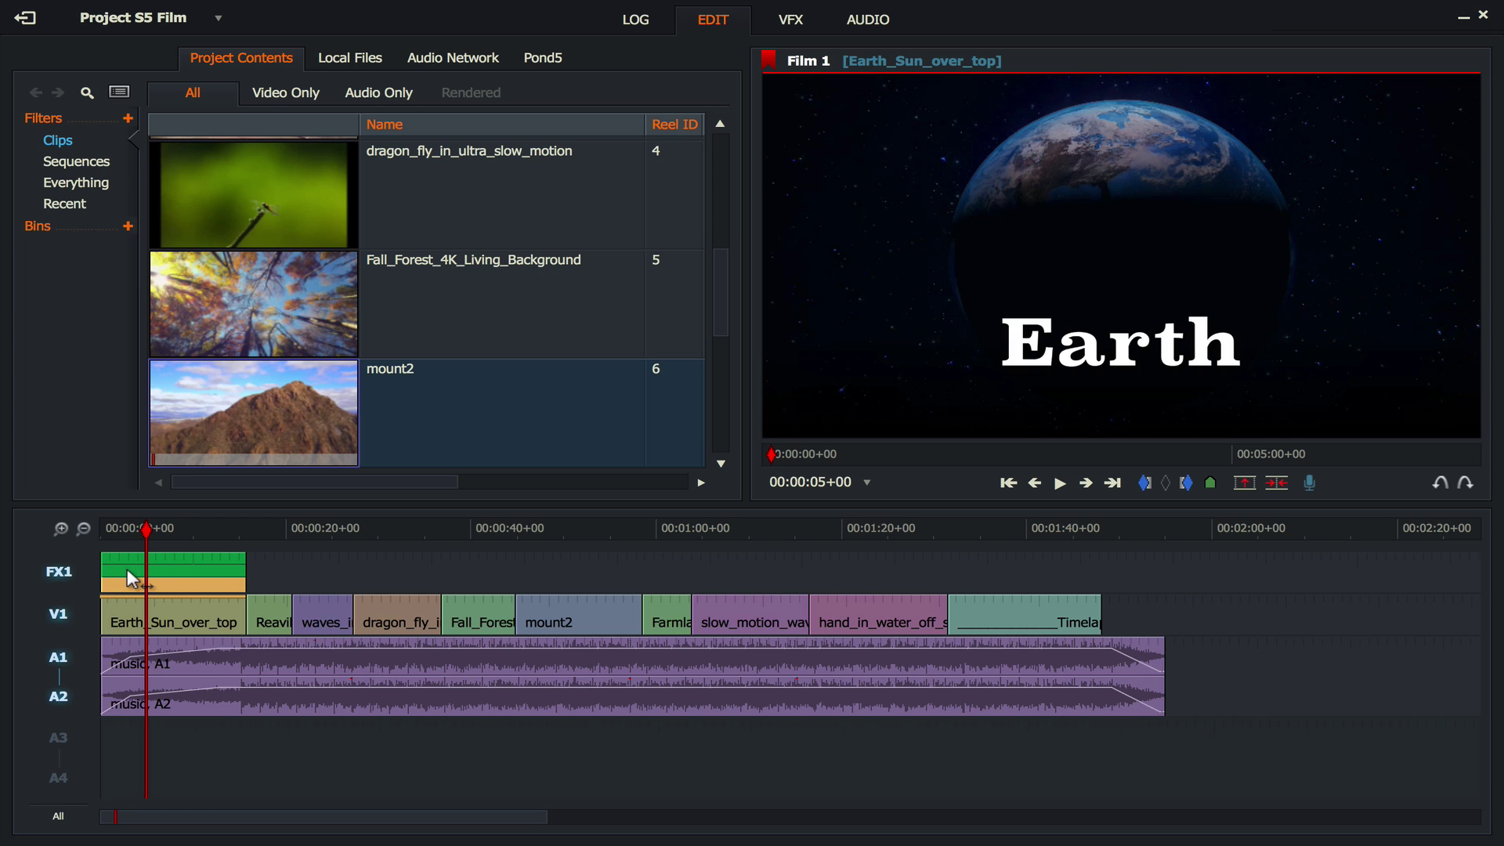
- Trim the Earth title effect to end about 8 seconds into the opening clip, then preview it
click(69, 705)
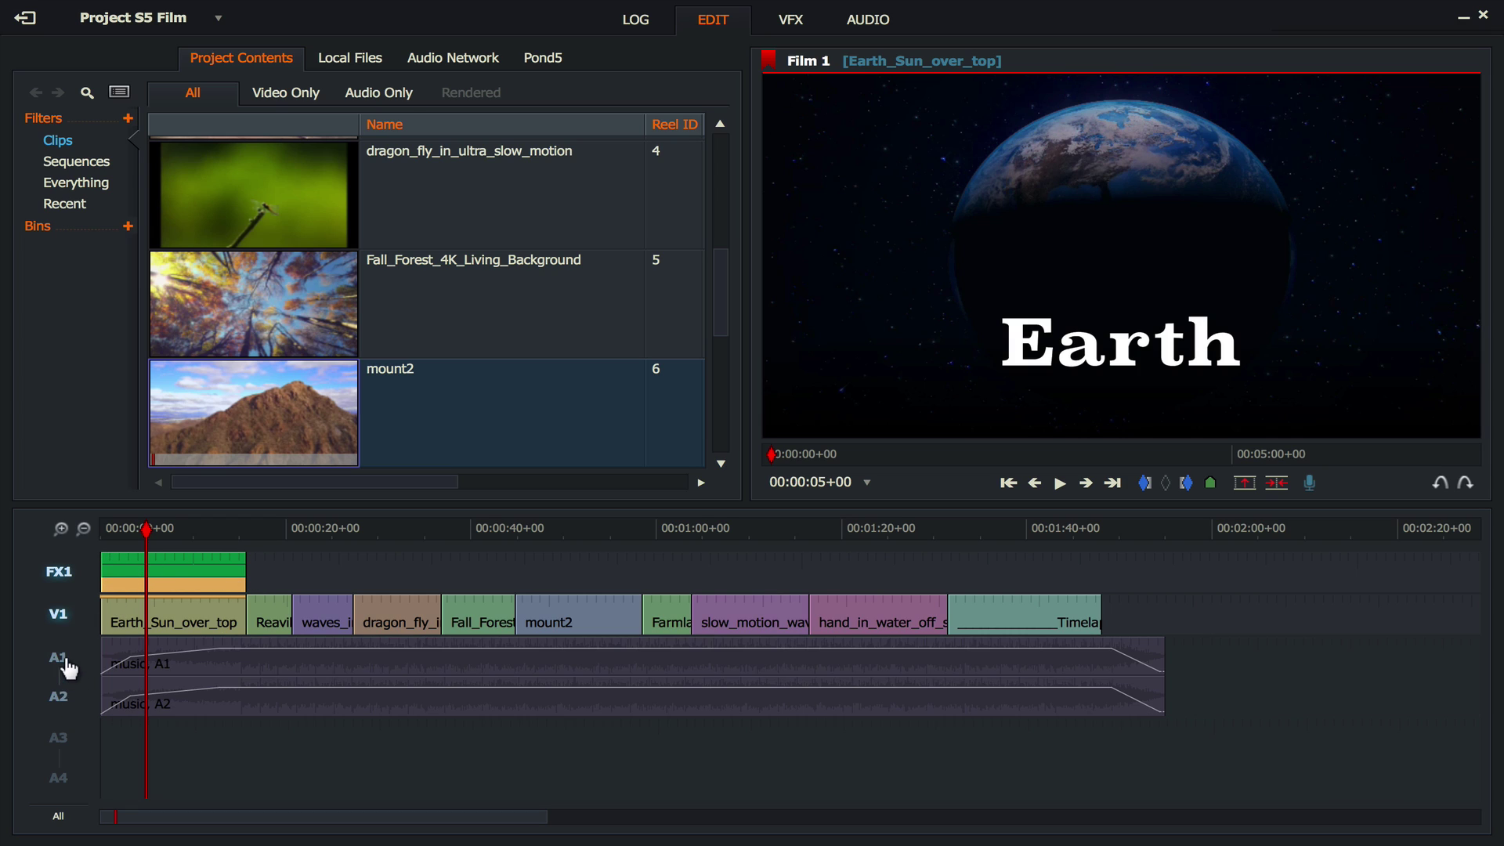
click(58, 619)
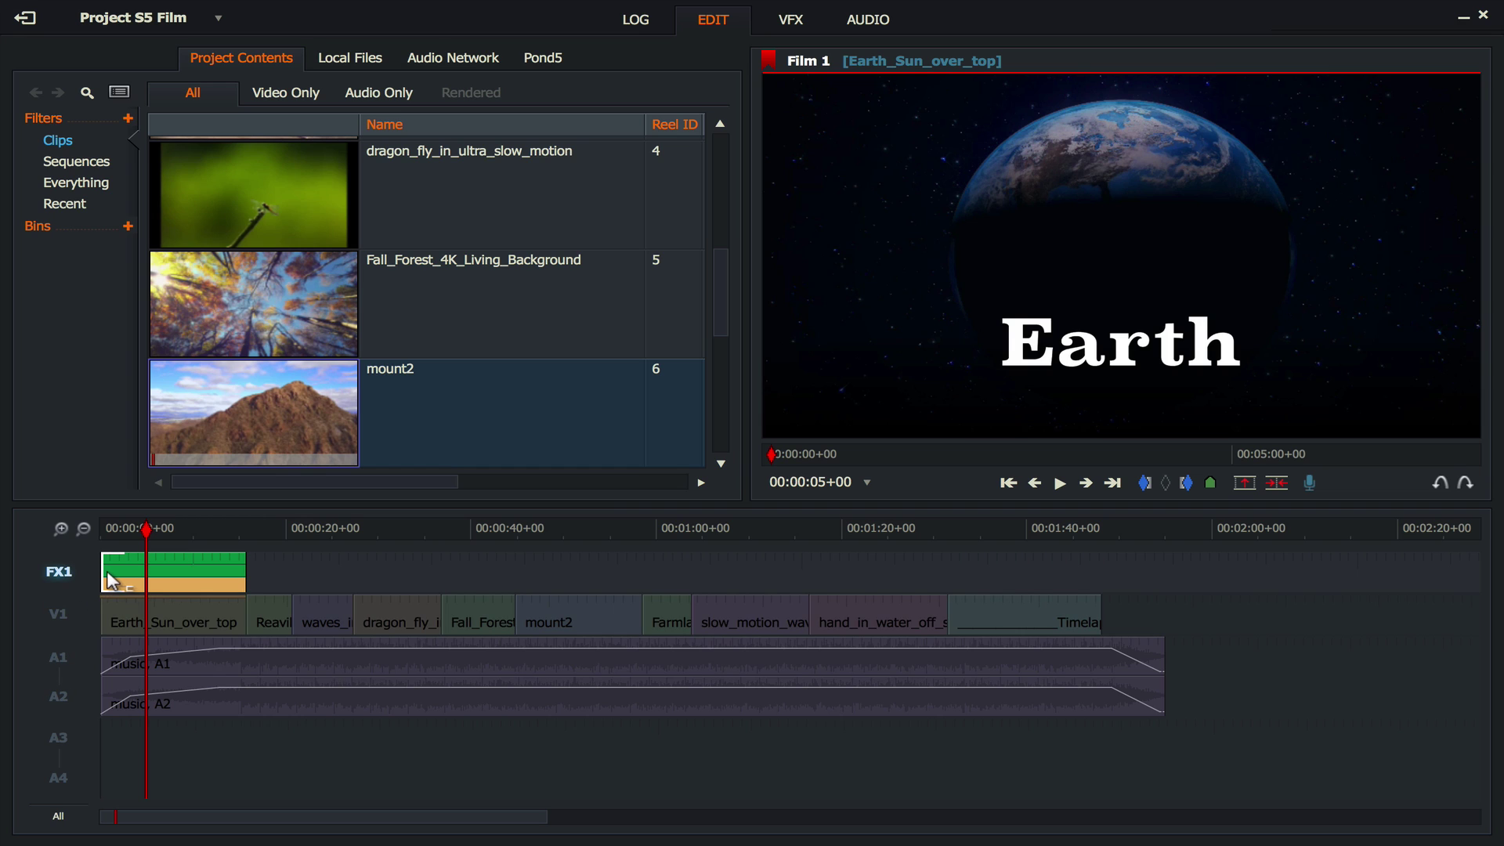
click(119, 570)
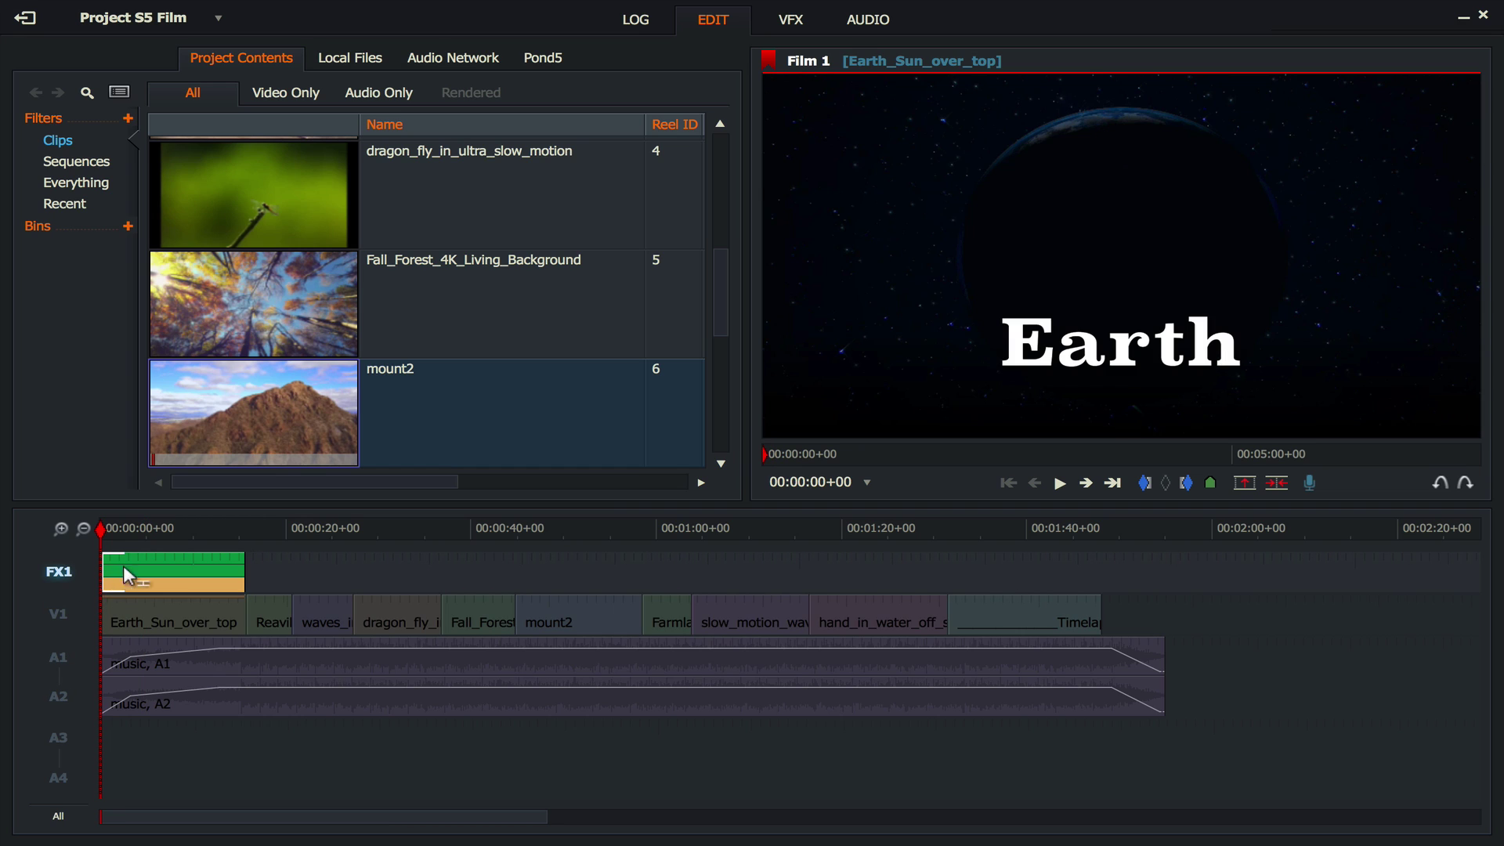
drag(233, 565, 175, 580)
drag(171, 529, 138, 538)
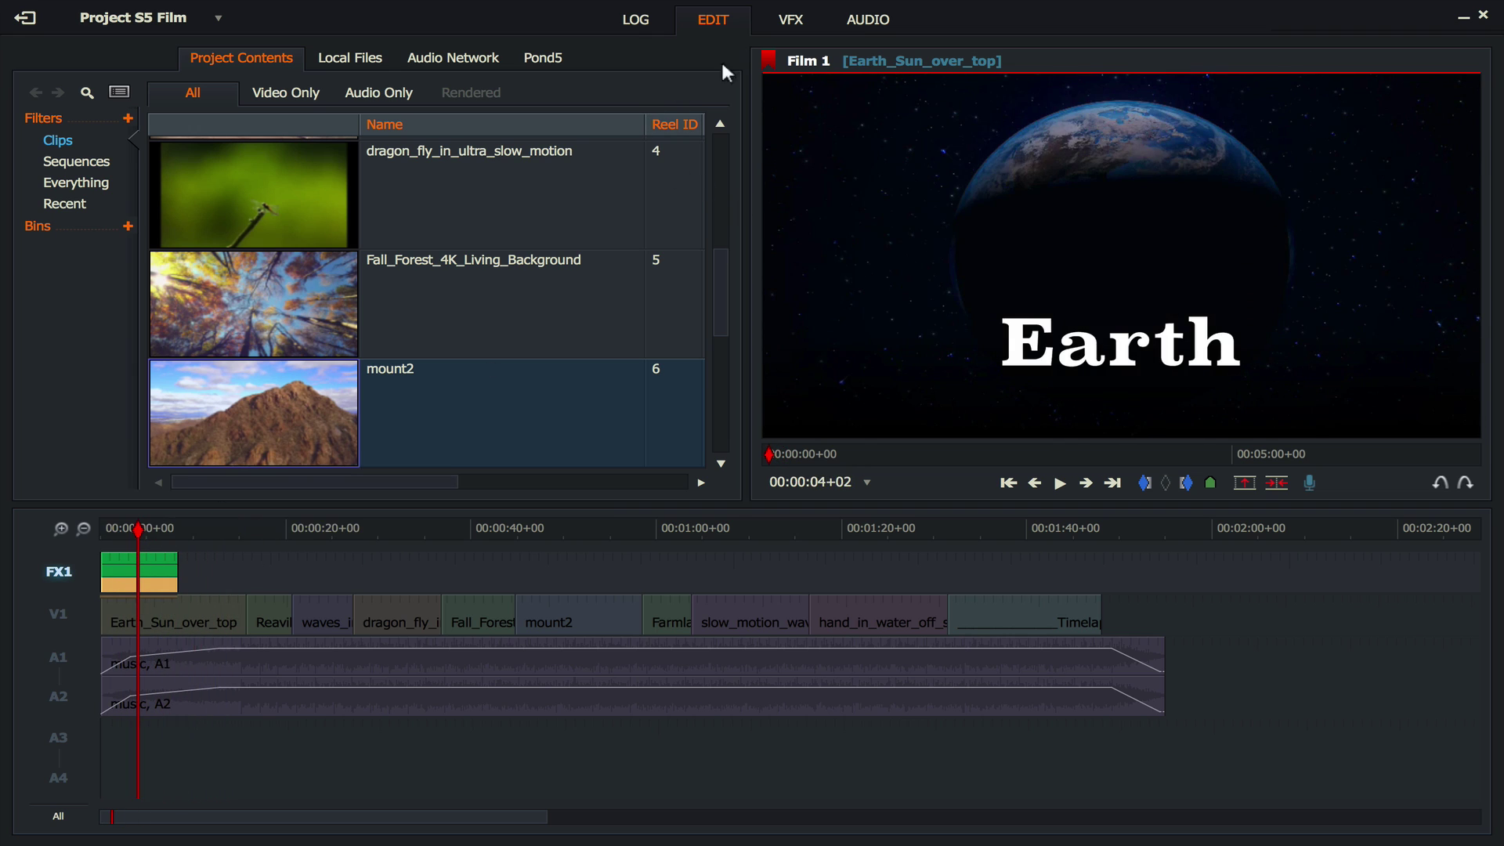
- In the Heading's Effects settings, set In to Fade length 2 and Out to Fade length 1
click(779, 37)
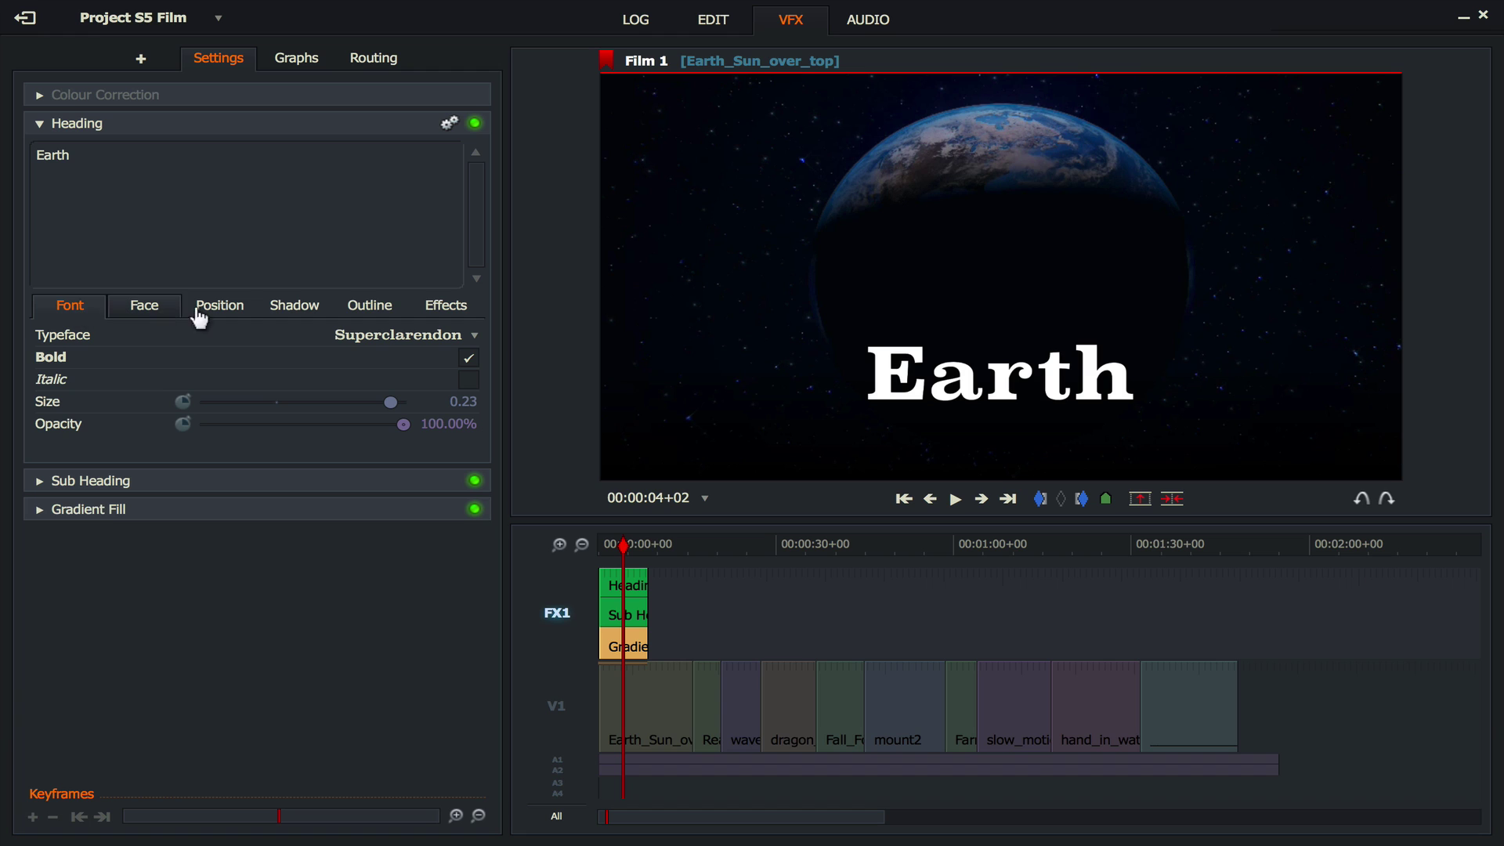
click(451, 304)
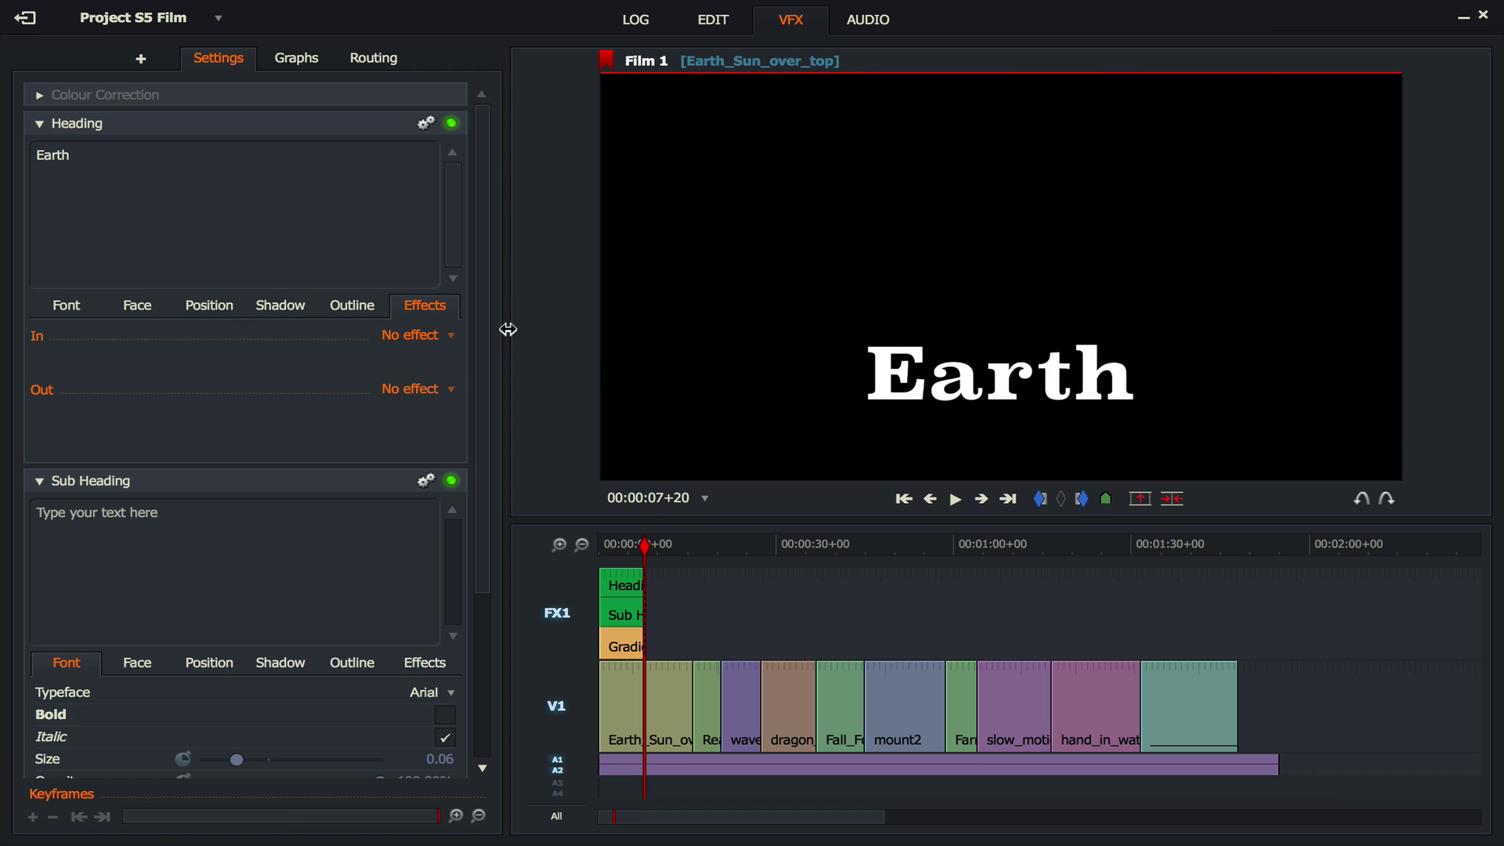
click(449, 337)
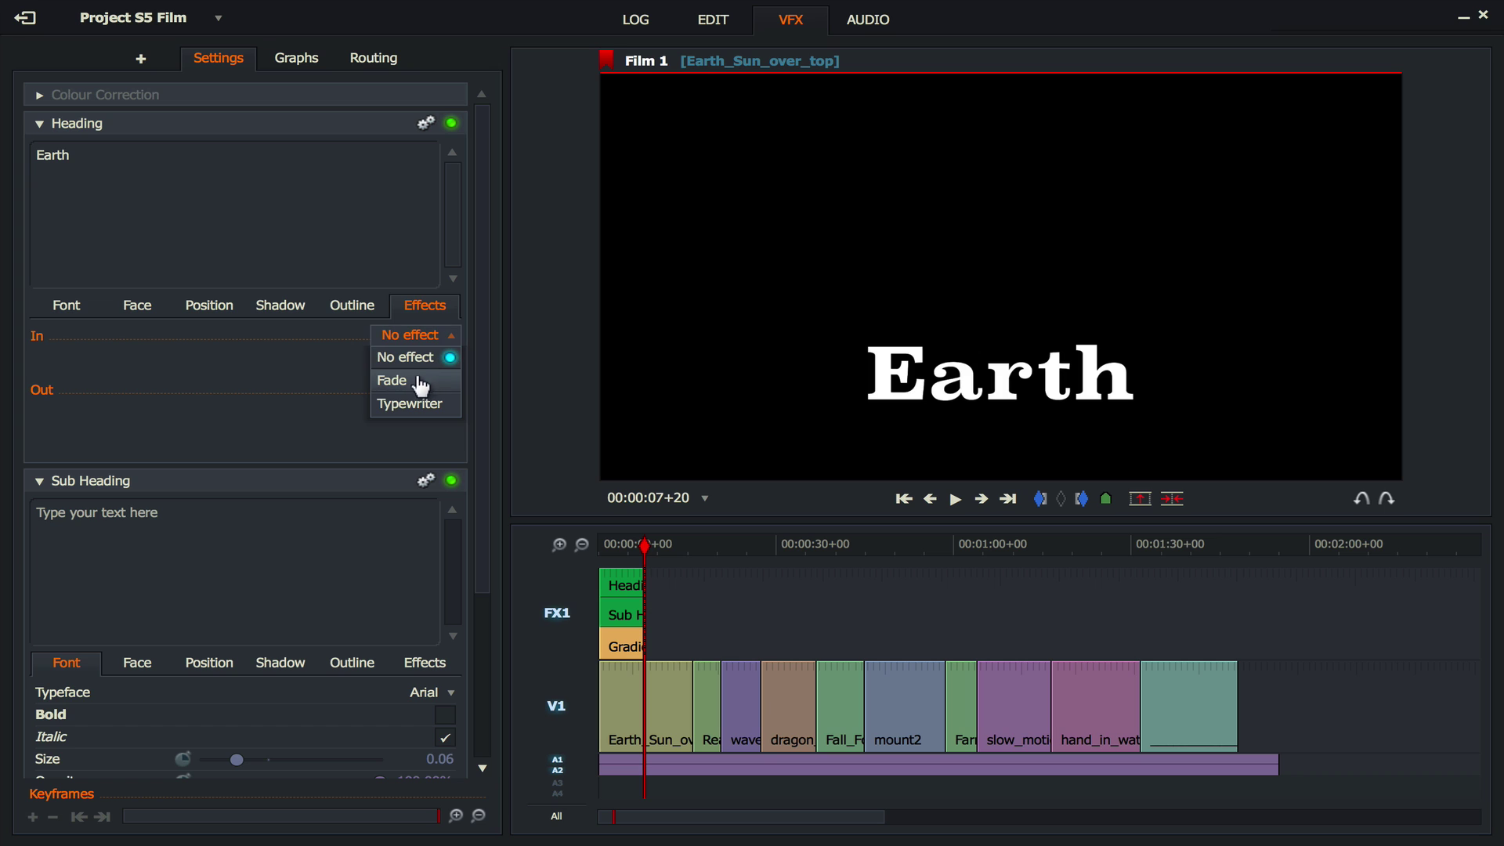
click(415, 382)
click(450, 358)
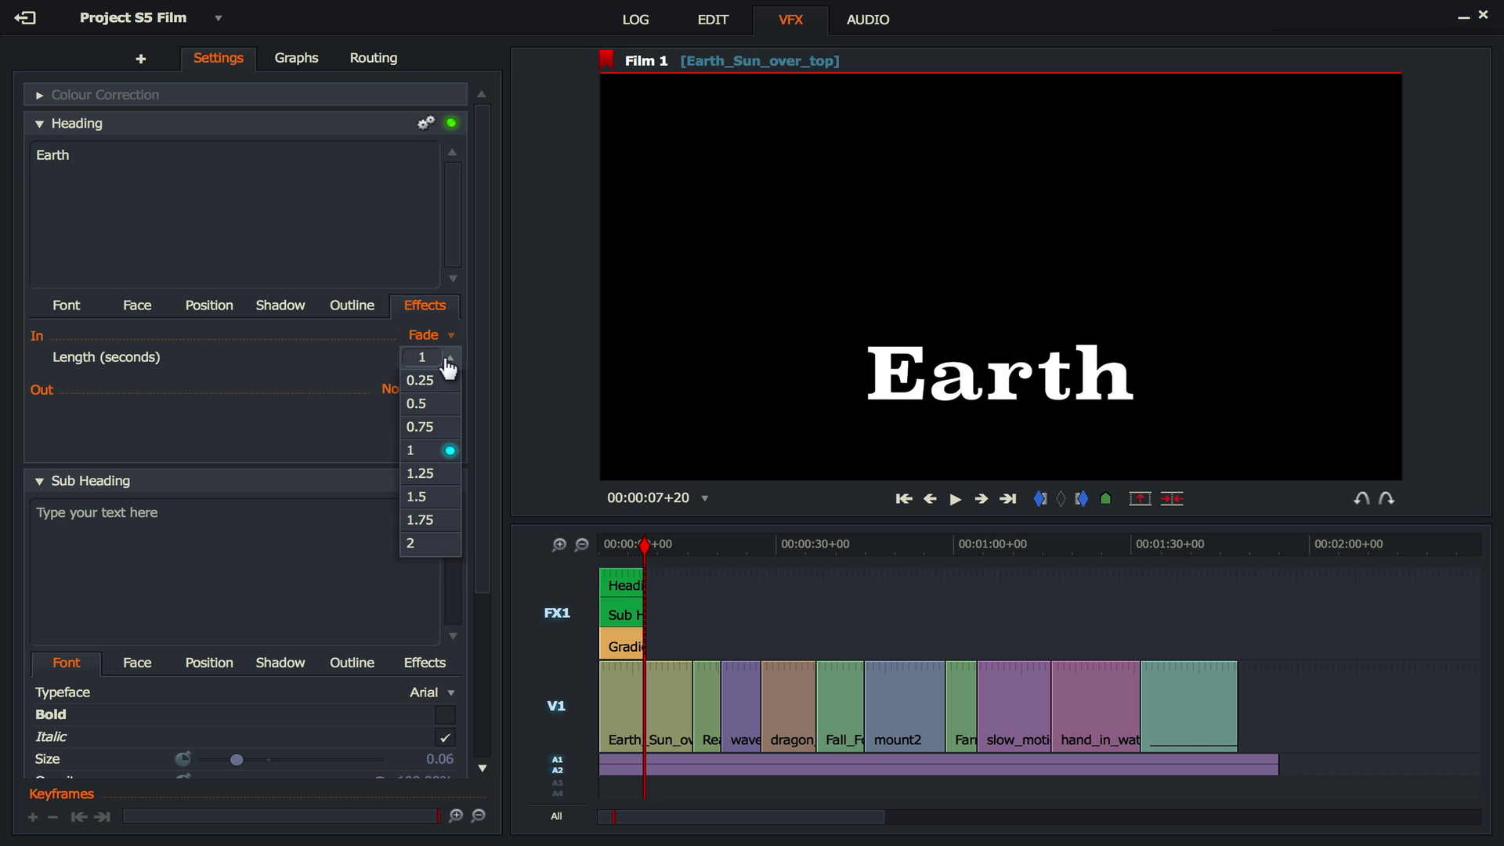
click(426, 546)
click(440, 388)
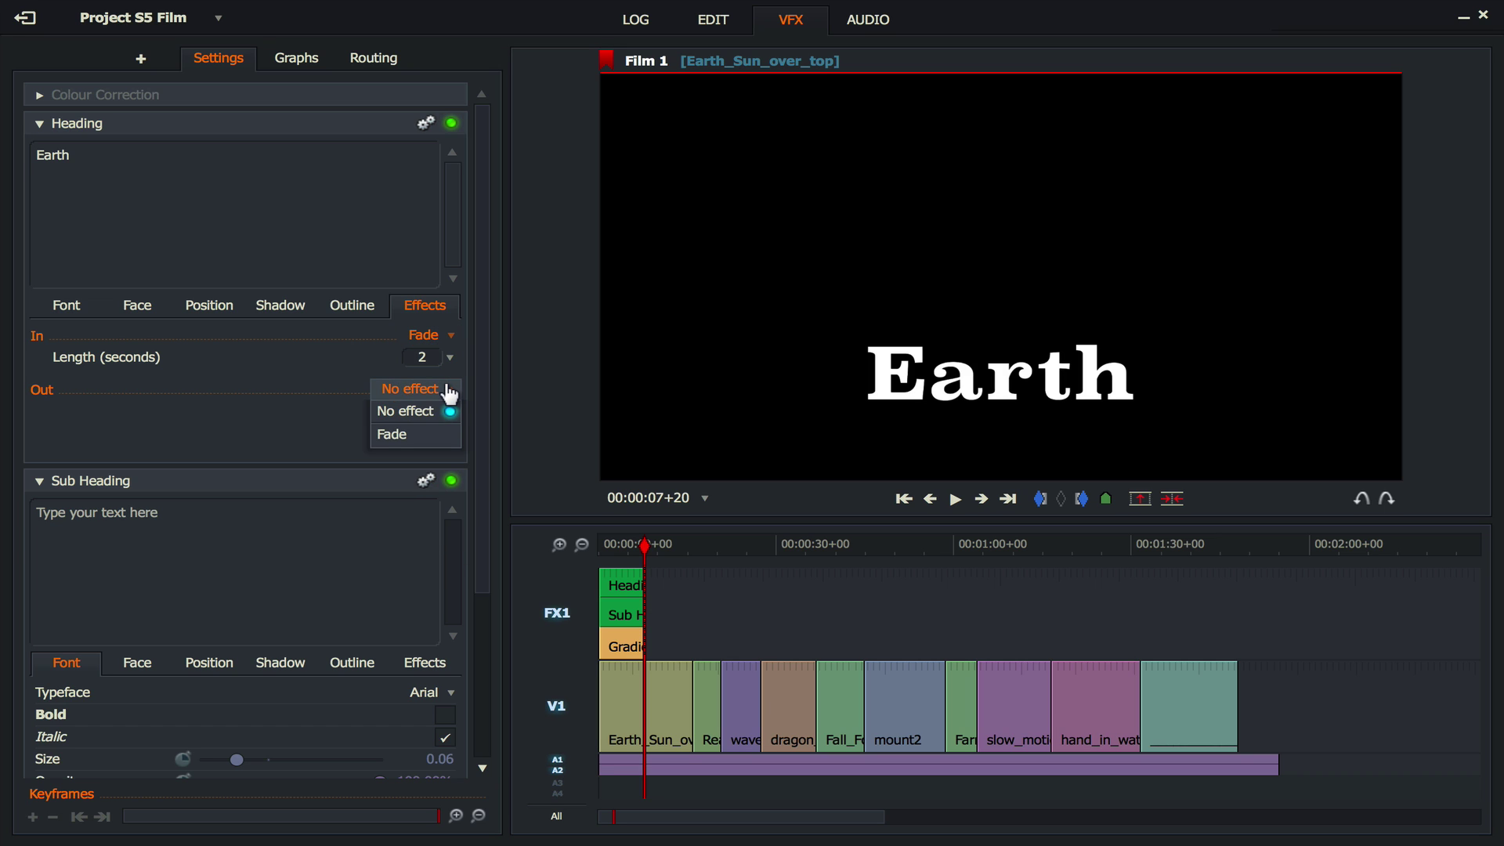
click(439, 431)
click(446, 419)
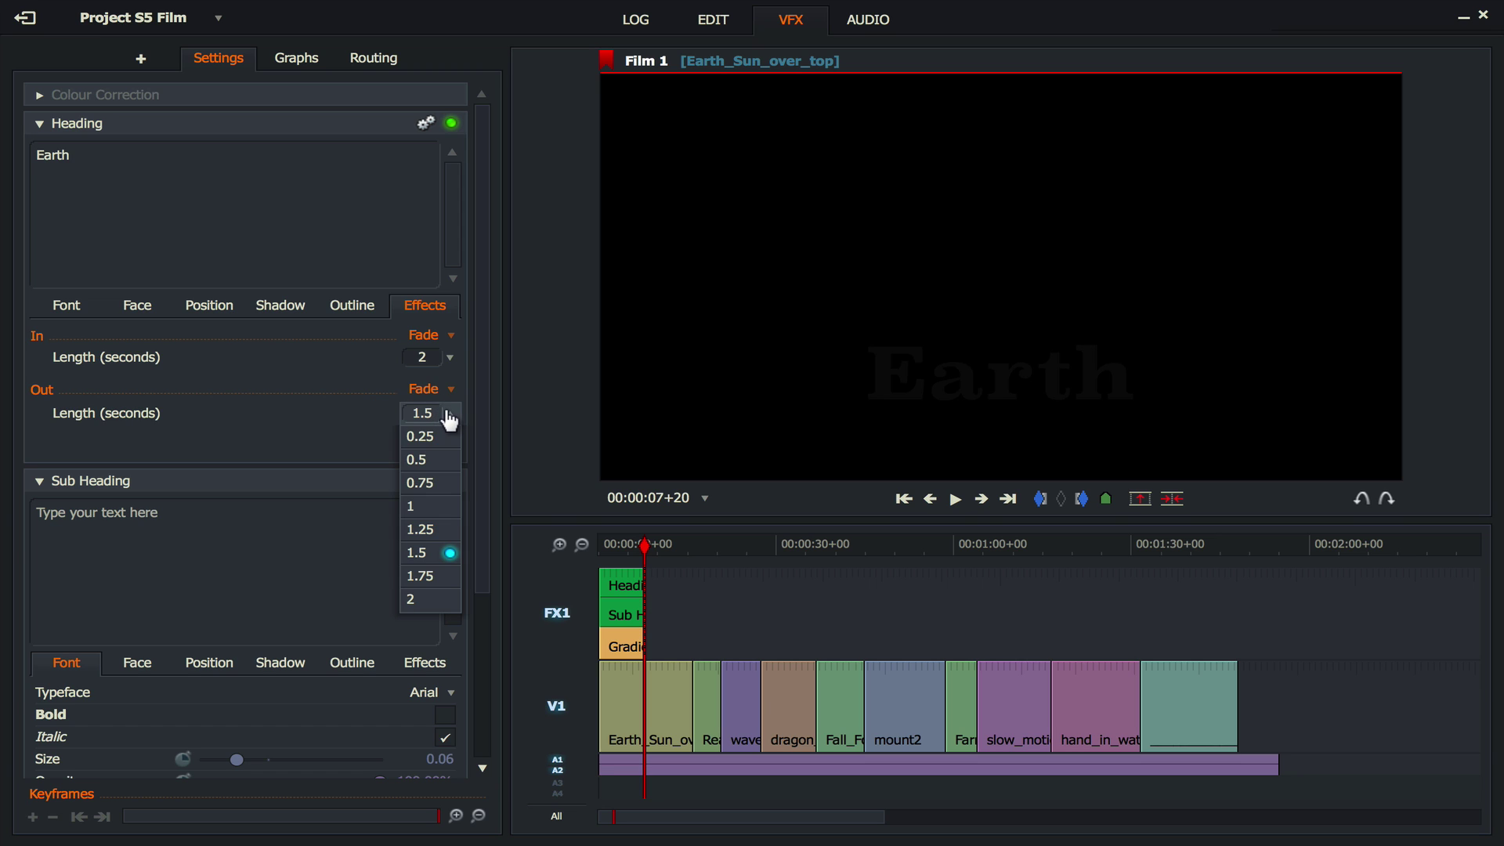
click(430, 508)
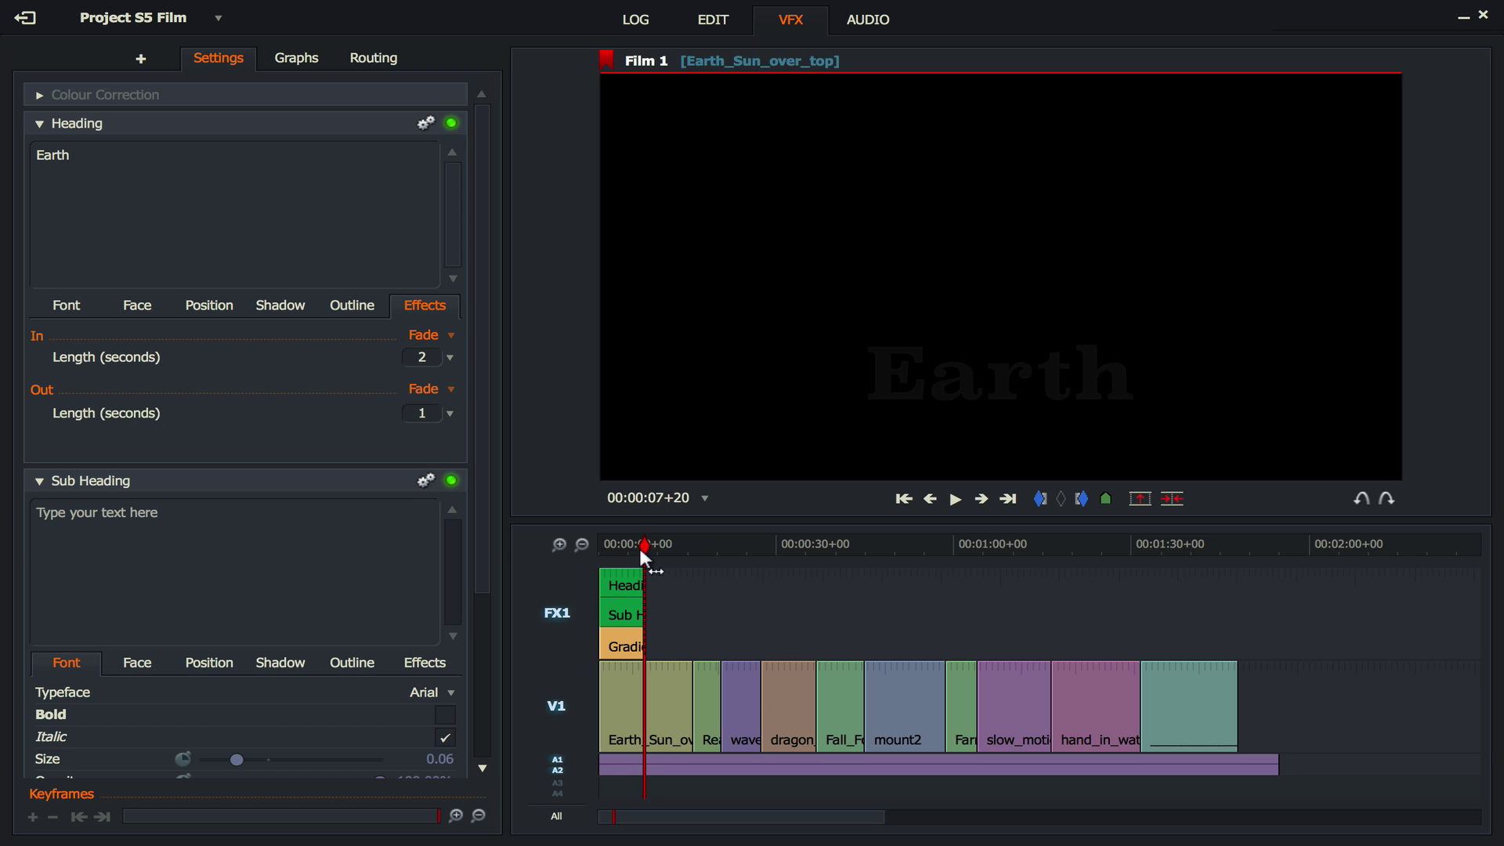
- Play the opening from the start to preview the heading fades
drag(641, 549, 556, 545)
key(space)
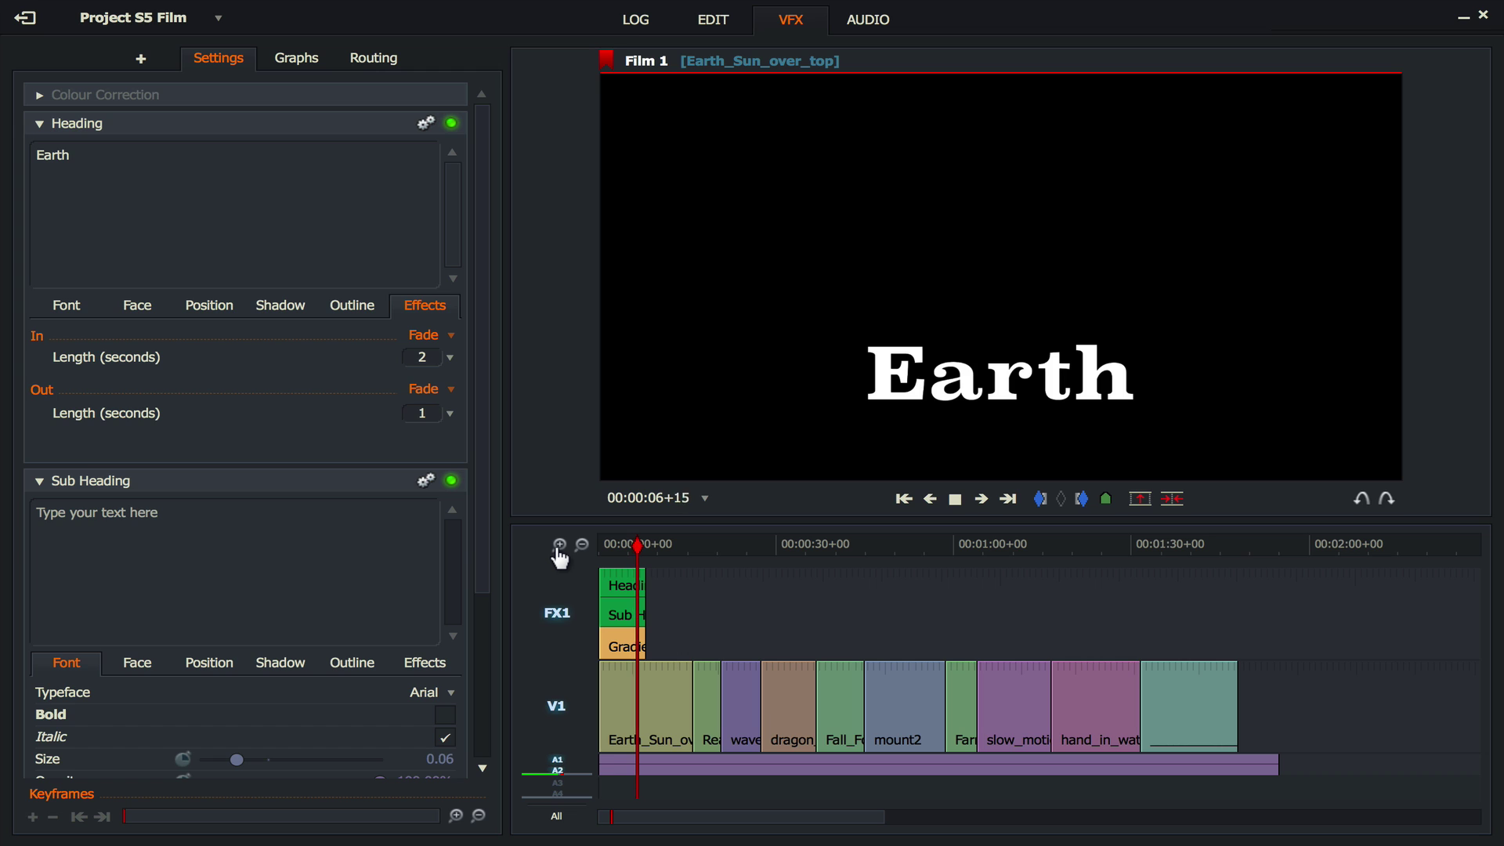
key(space)
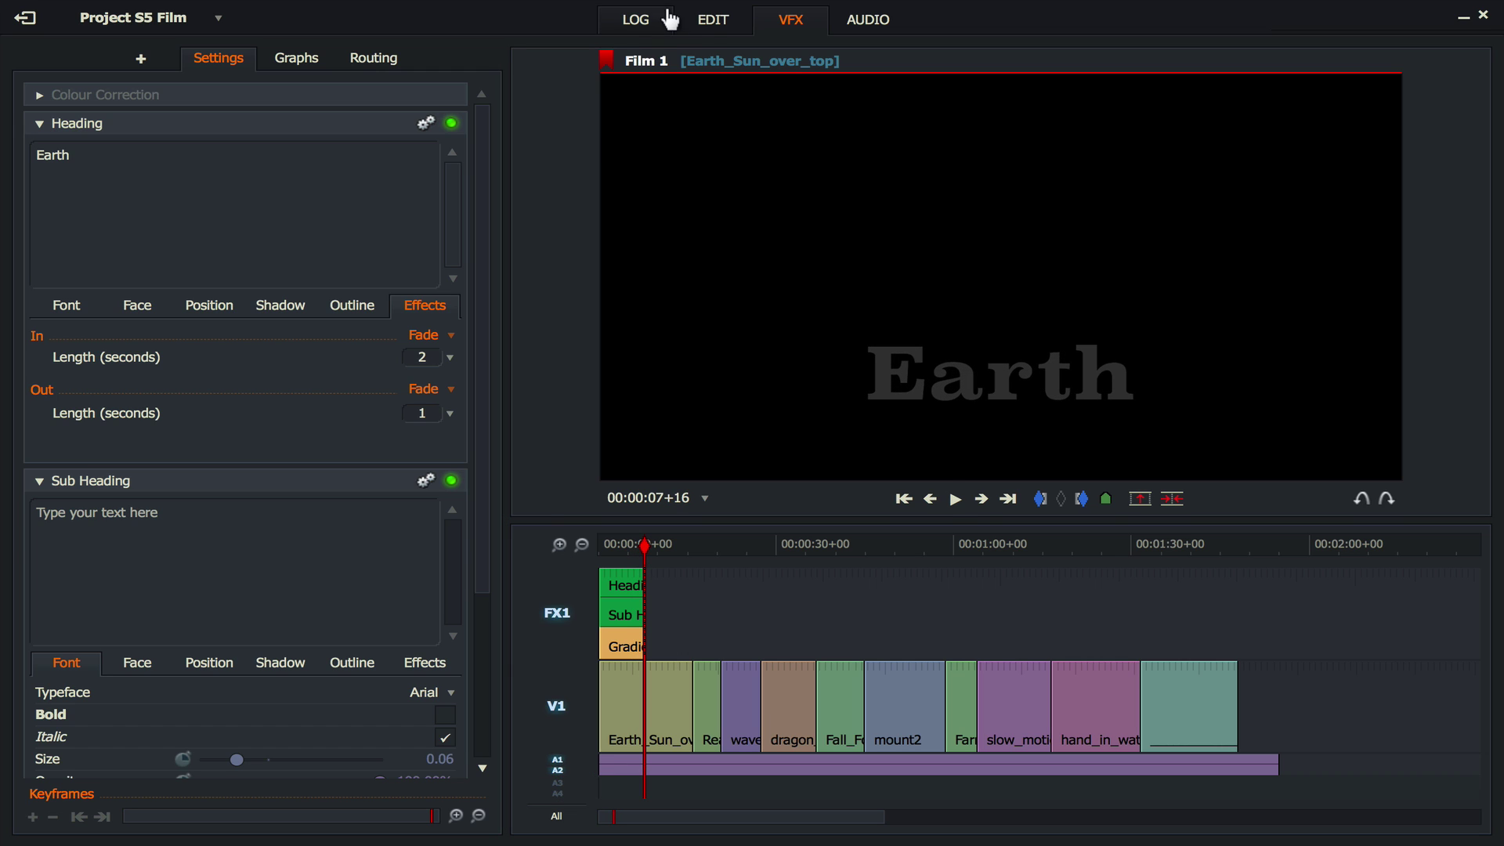
- On the Edit page, play from 00:00:00 to 00:00:14 and select the opening clips' start edit points
click(709, 32)
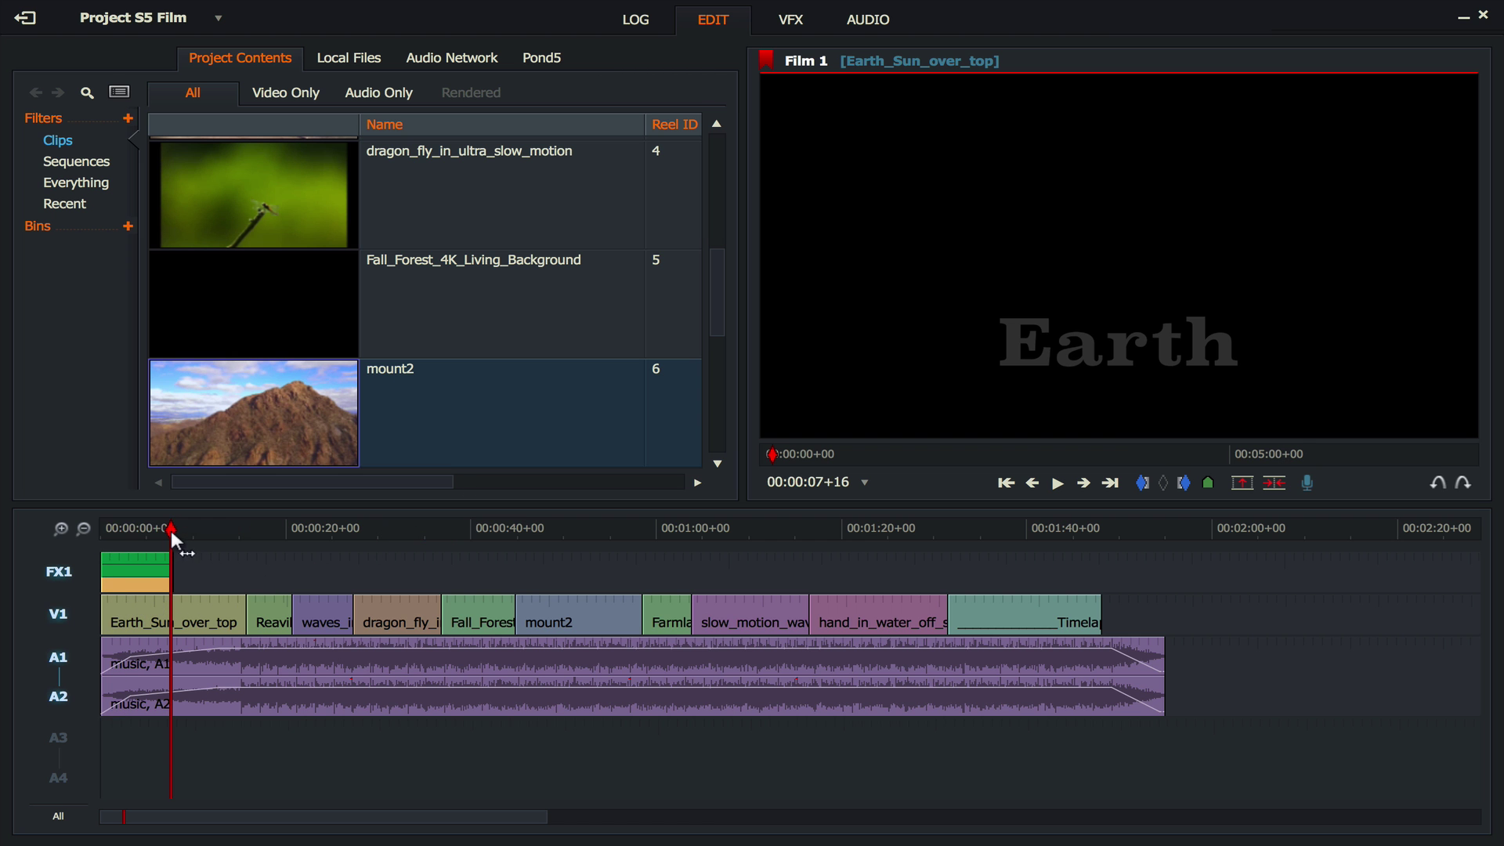
drag(170, 530, 100, 526)
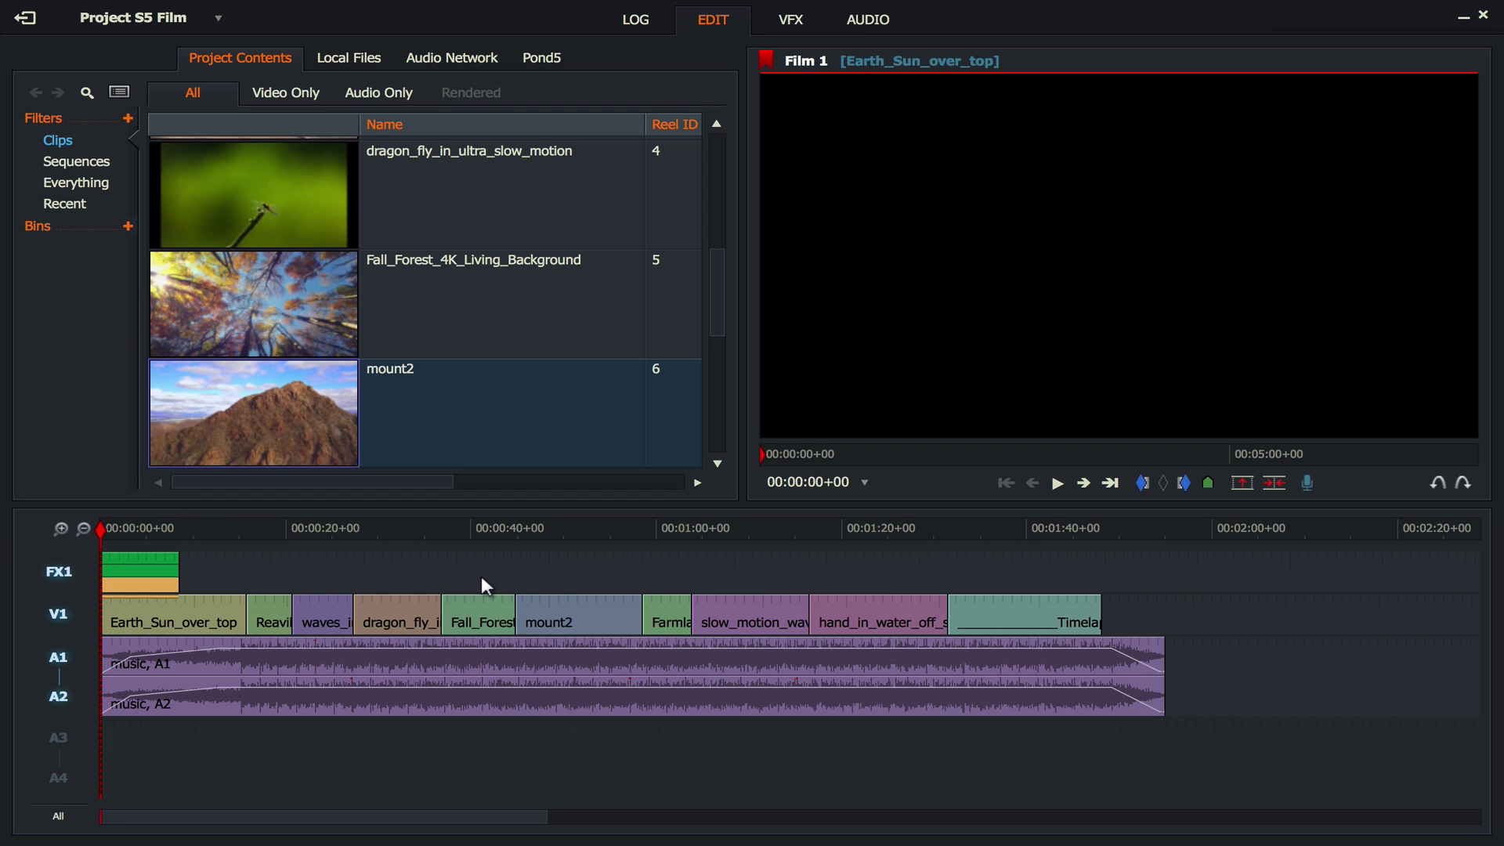
key(space)
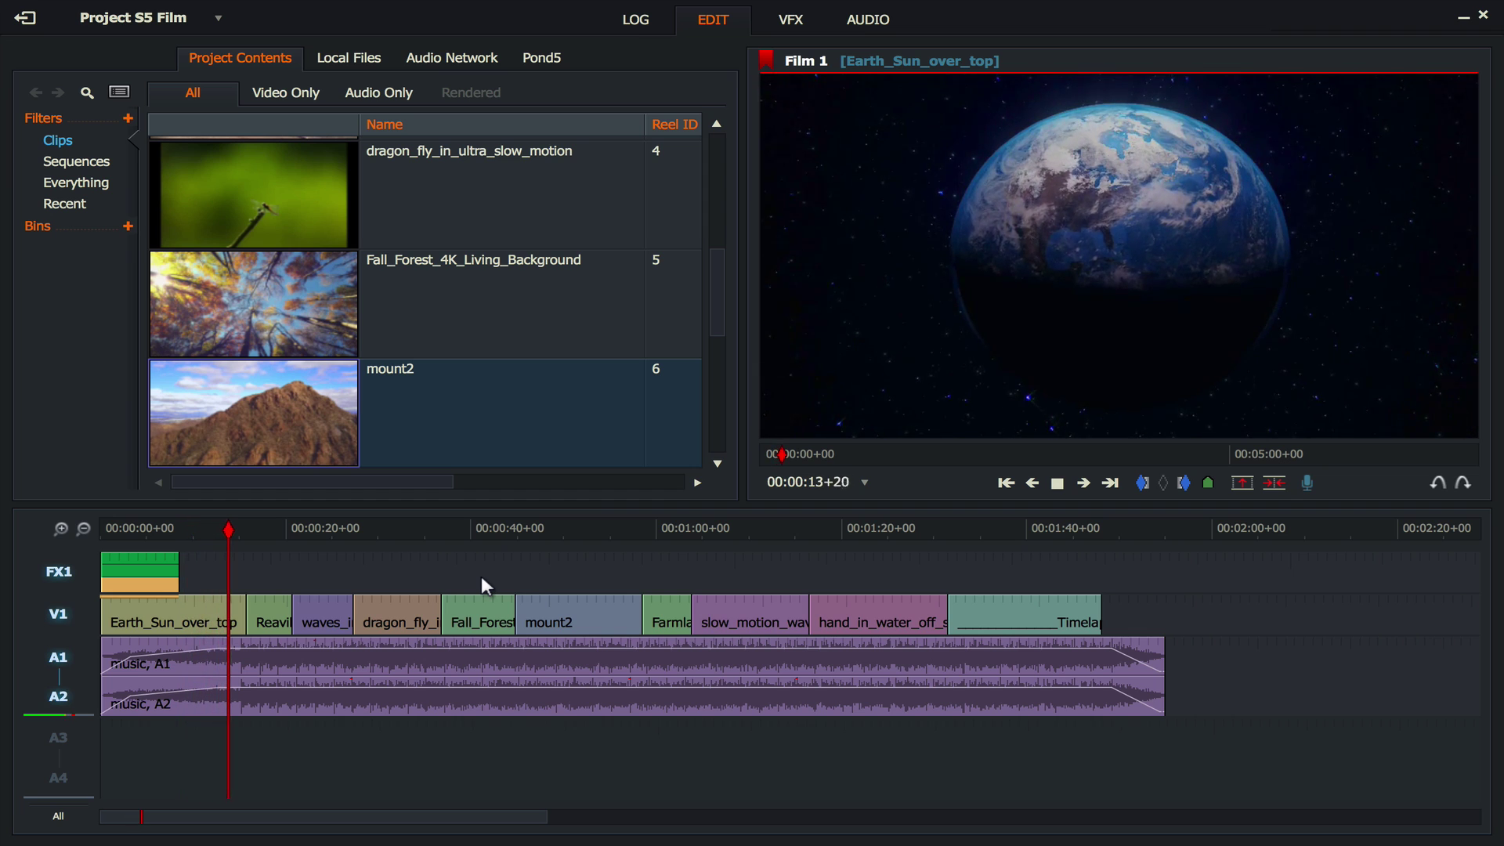
key(space)
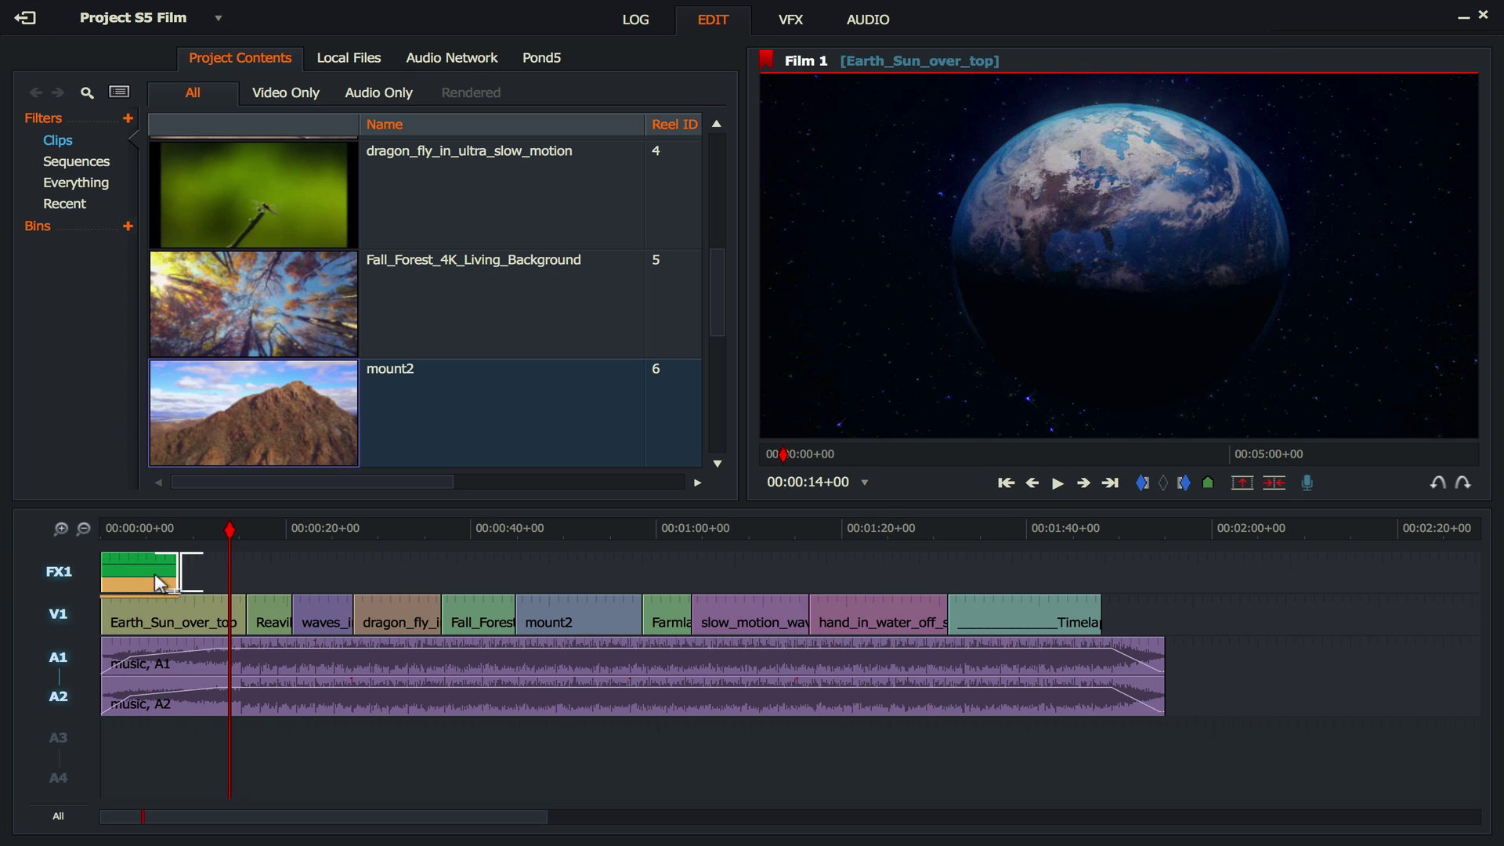
click(100, 619)
click(100, 574)
- Remove all the title effects from the timeline
right_click(122, 578)
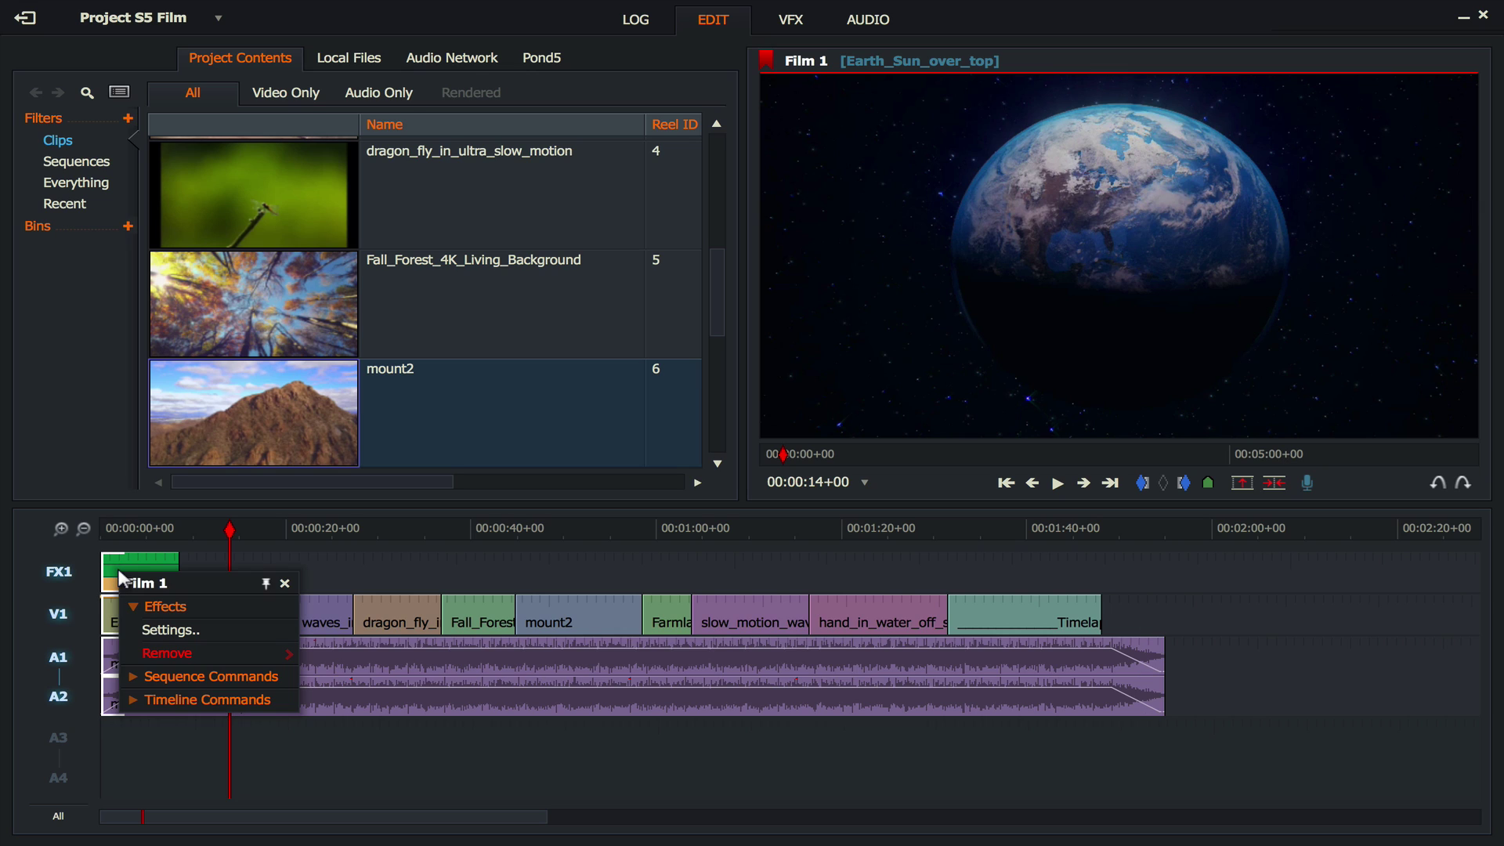
mouse_move(229, 659)
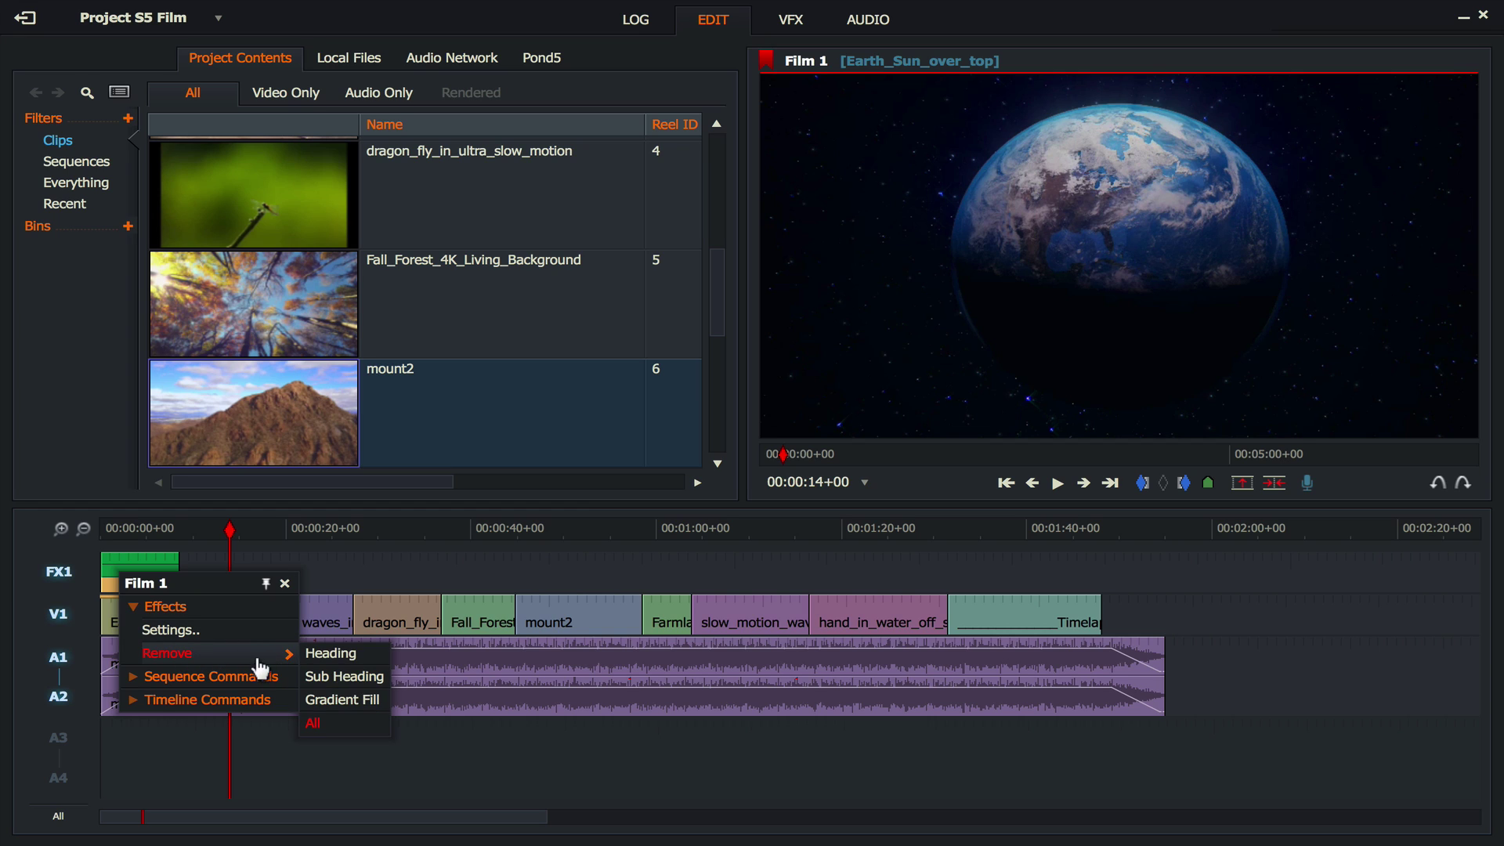
click(317, 721)
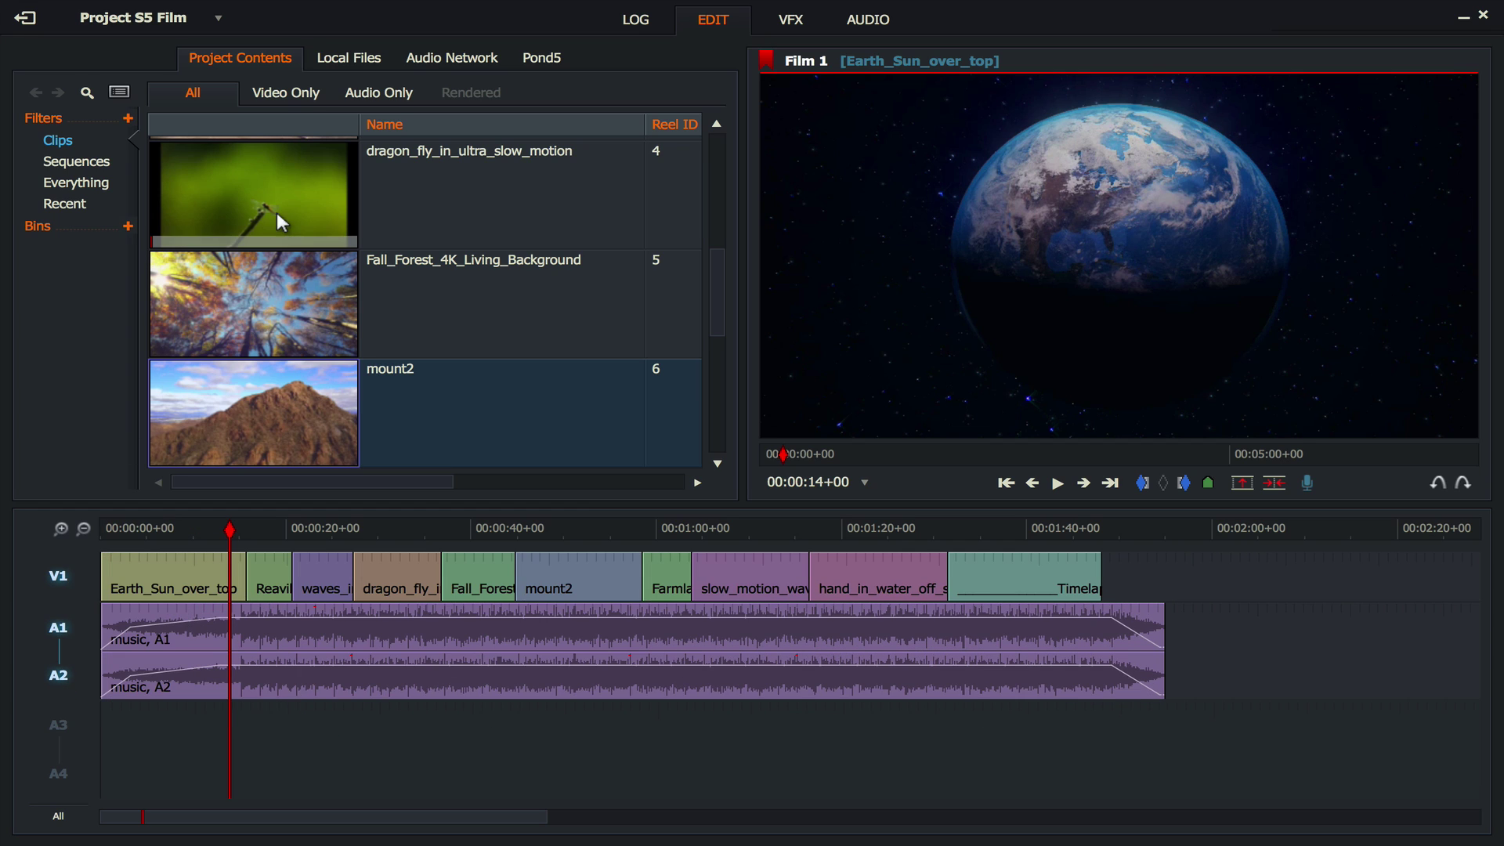
- Switch to VFX and back to Edit, then cue the playhead to 00:00:00+00
click(788, 20)
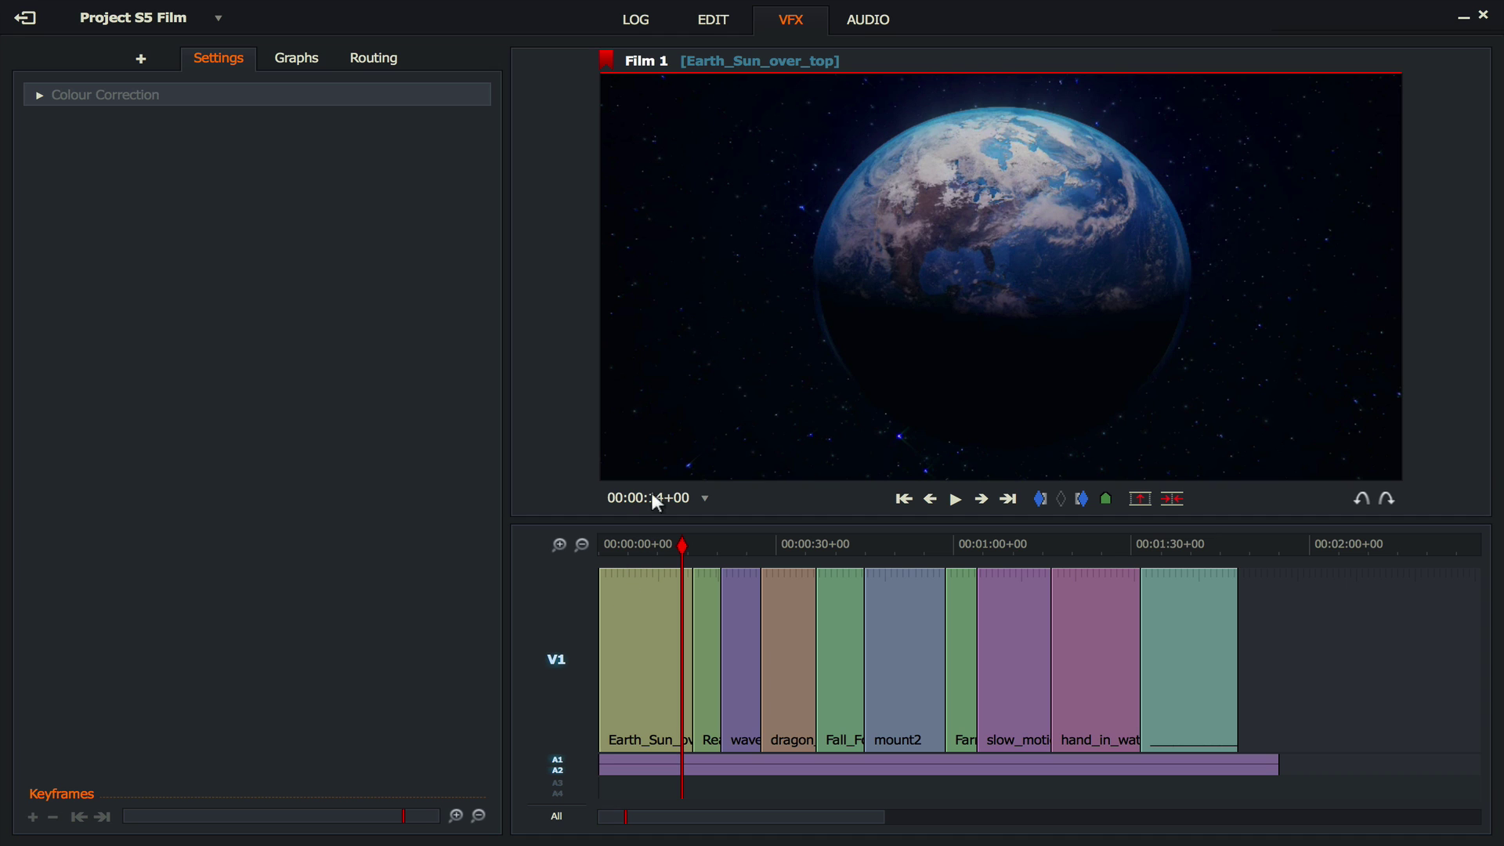
click(708, 24)
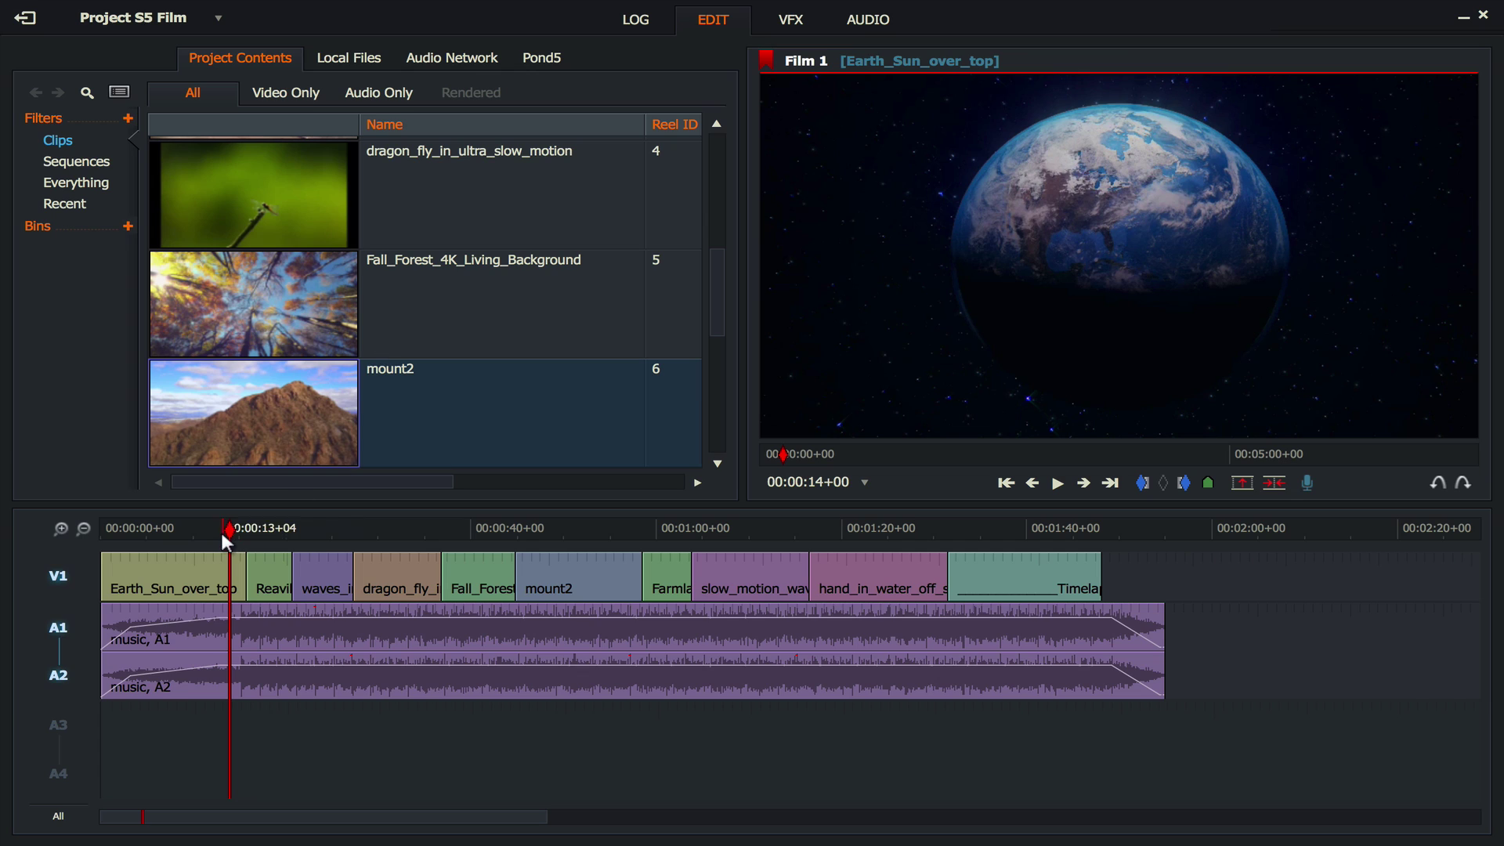
drag(116, 529, 83, 526)
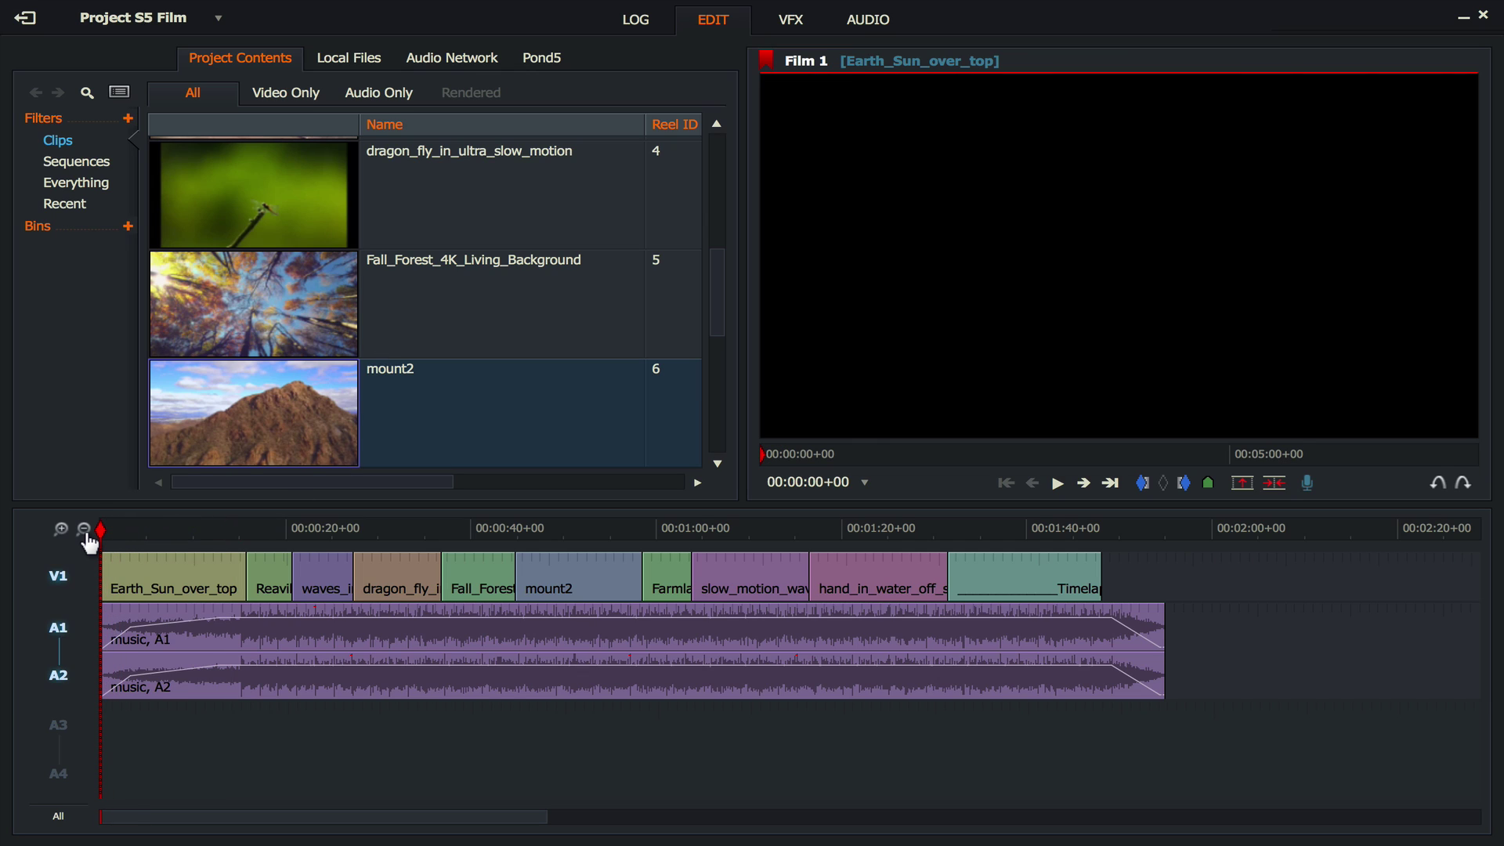
scroll(261, 245, down, 1)
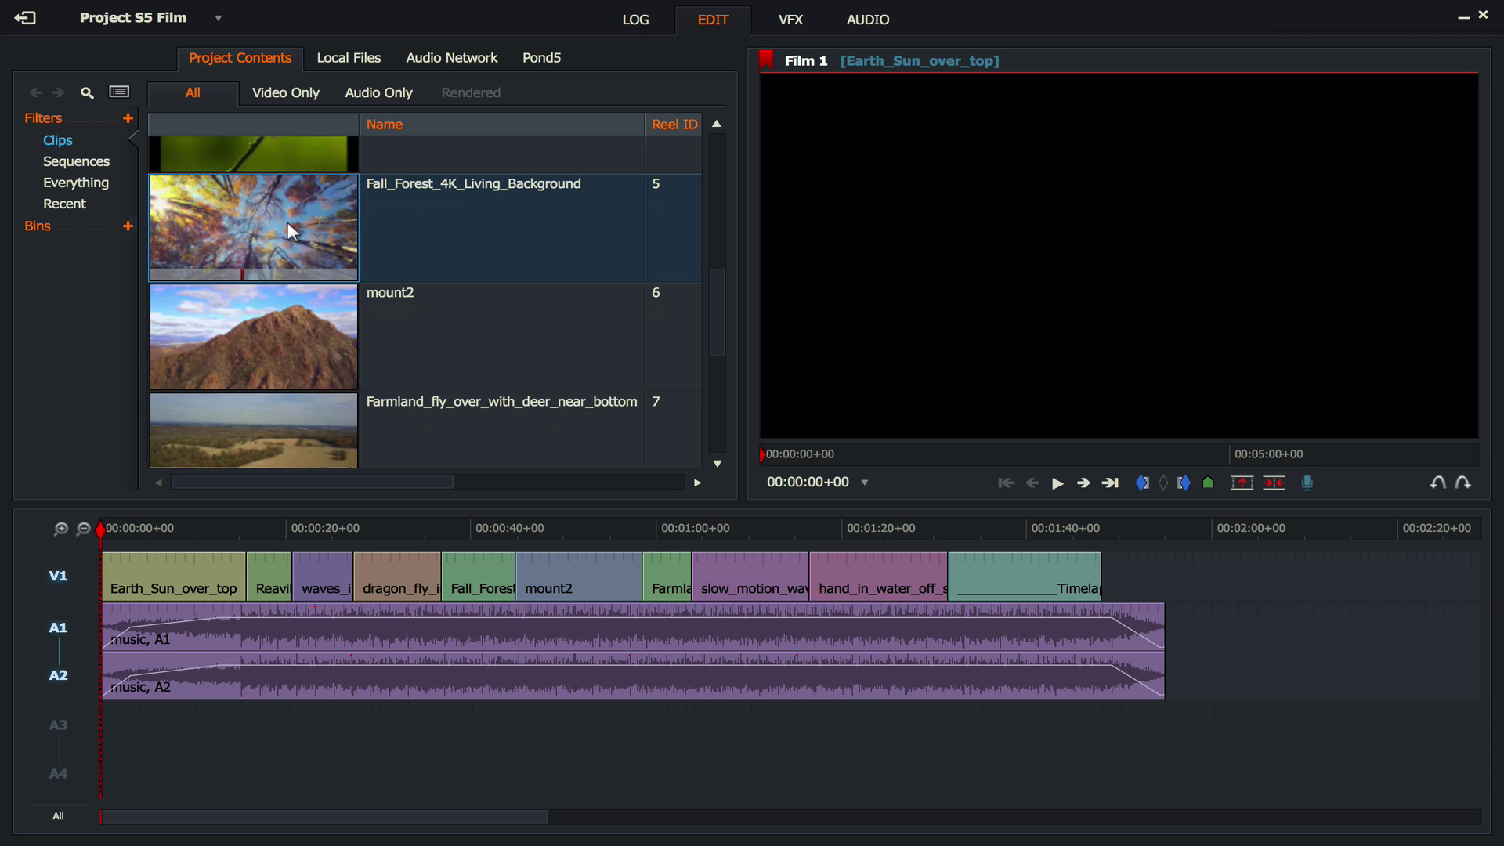
- Mark Fall_Forest from 00:00:02+15 to 00:00:05+07 in its viewer and insert it at 00:00:00
double_click(290, 229)
click(500, 406)
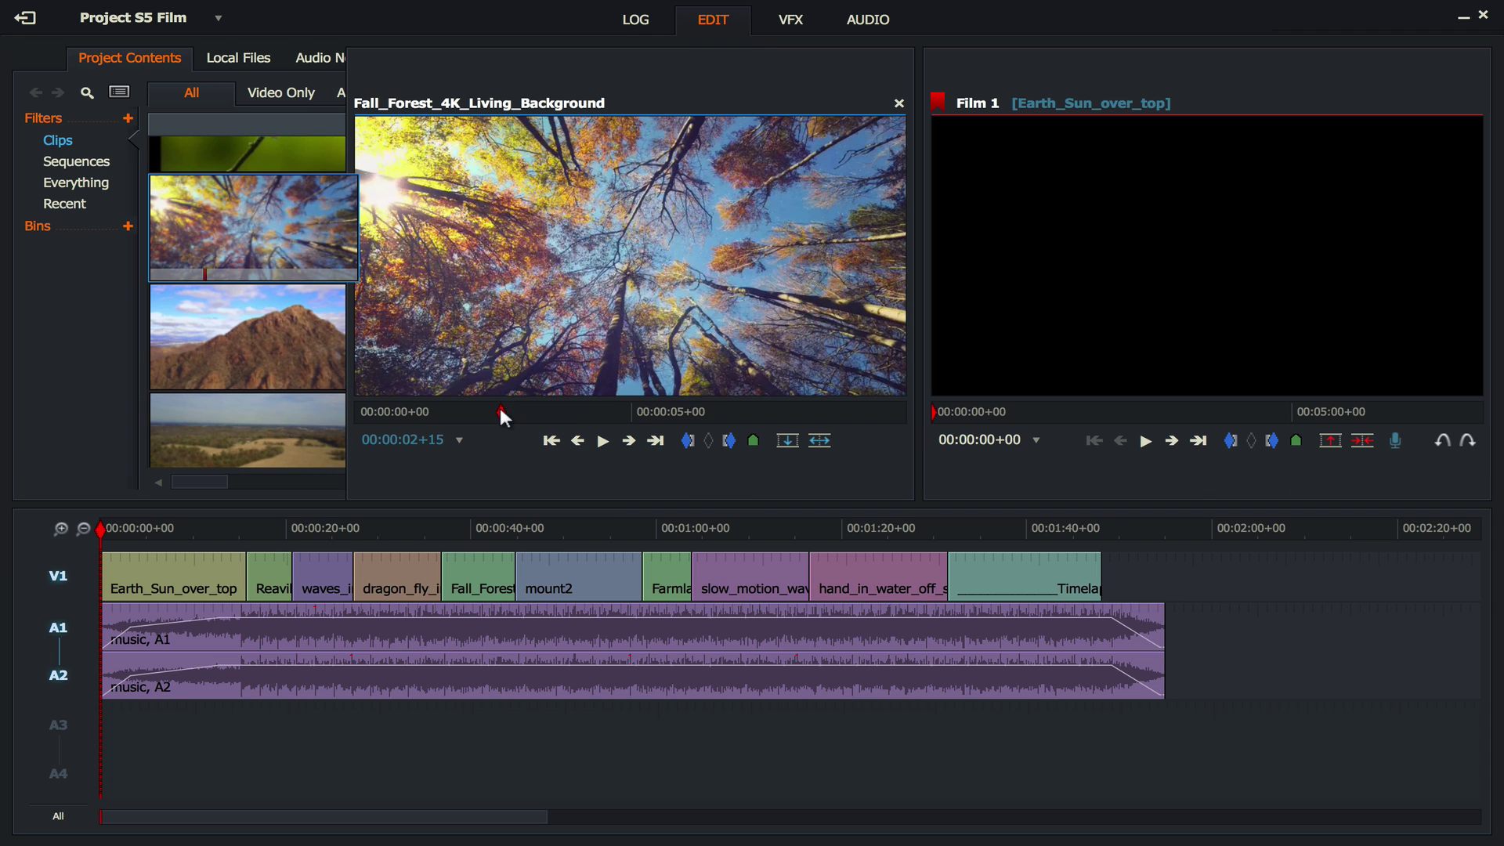
key(i)
click(562, 413)
key(o)
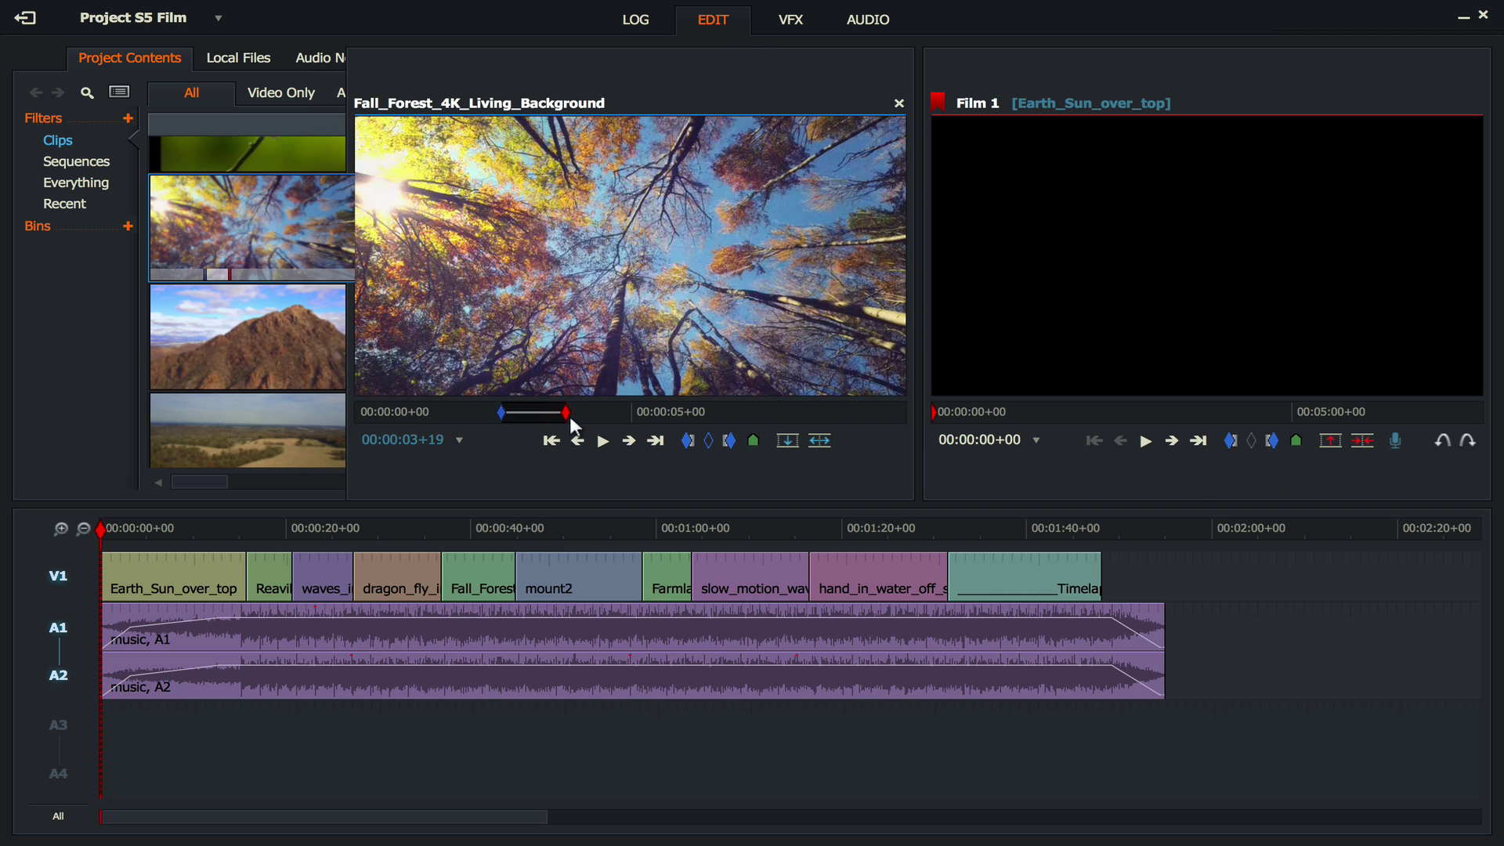
drag(568, 415, 647, 410)
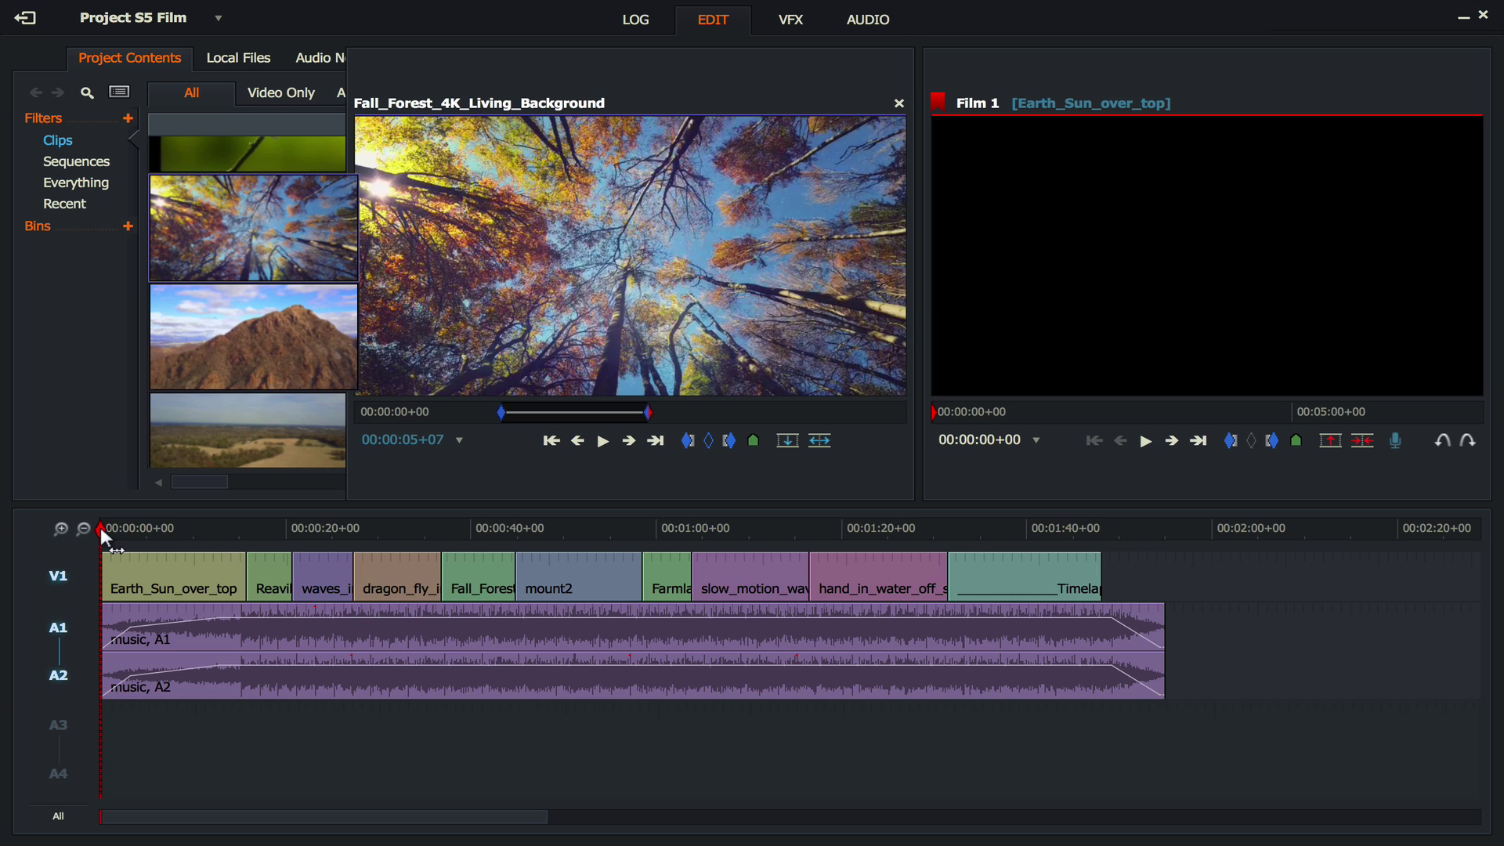
mouse_move(101, 528)
mouse_down()
mouse_move(205, 522)
mouse_move(100, 524)
mouse_up()
click(820, 441)
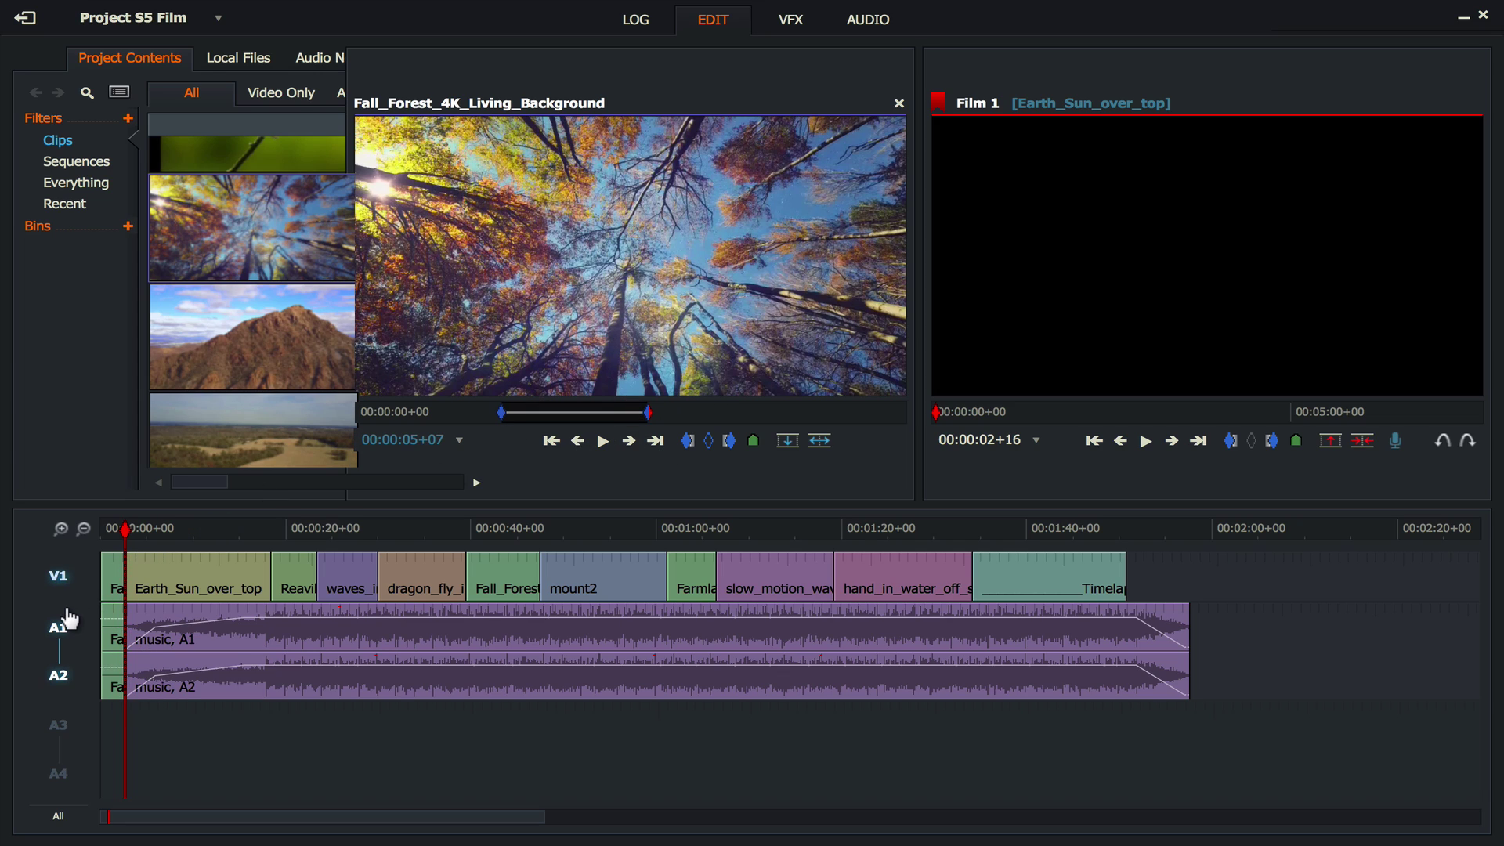
- Drag the inserted Fall_Forest clip off to leave a black gap before Earth_Sun_over_top, and close its viewer
click(122, 560)
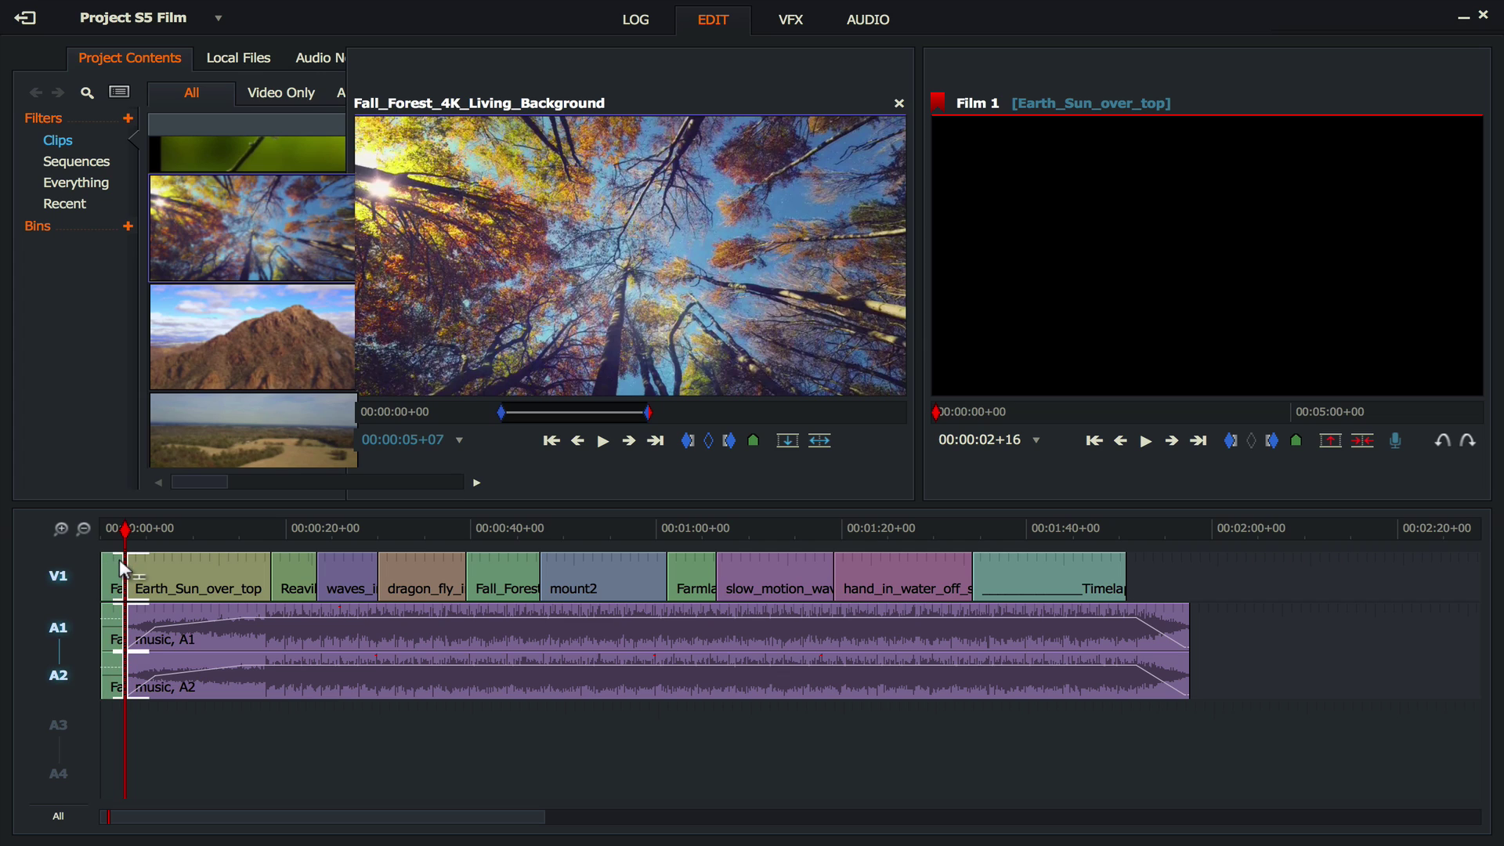
click(114, 580)
drag(111, 576, 200, 340)
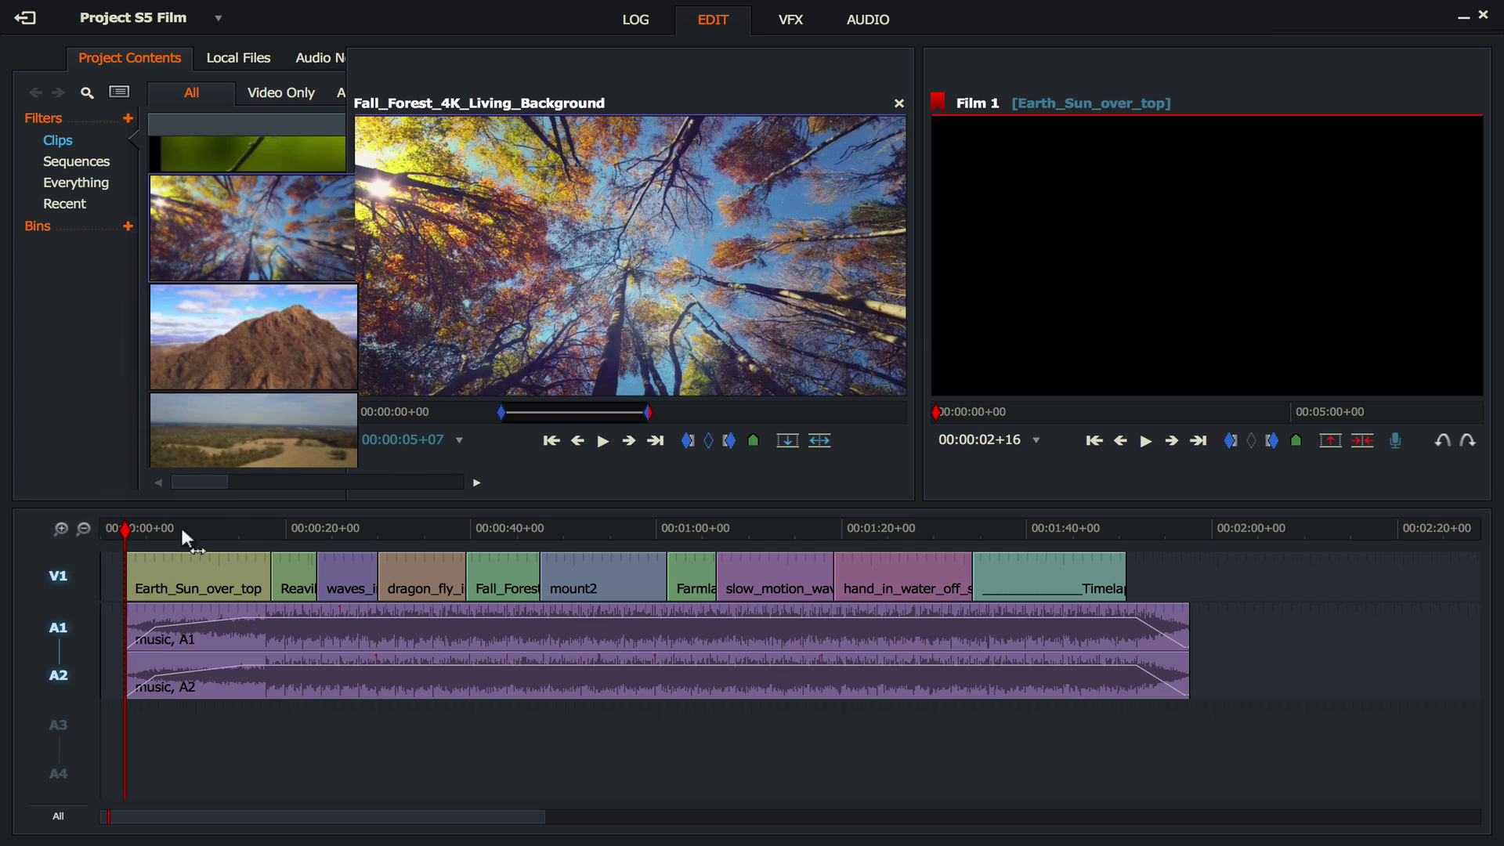
click(111, 572)
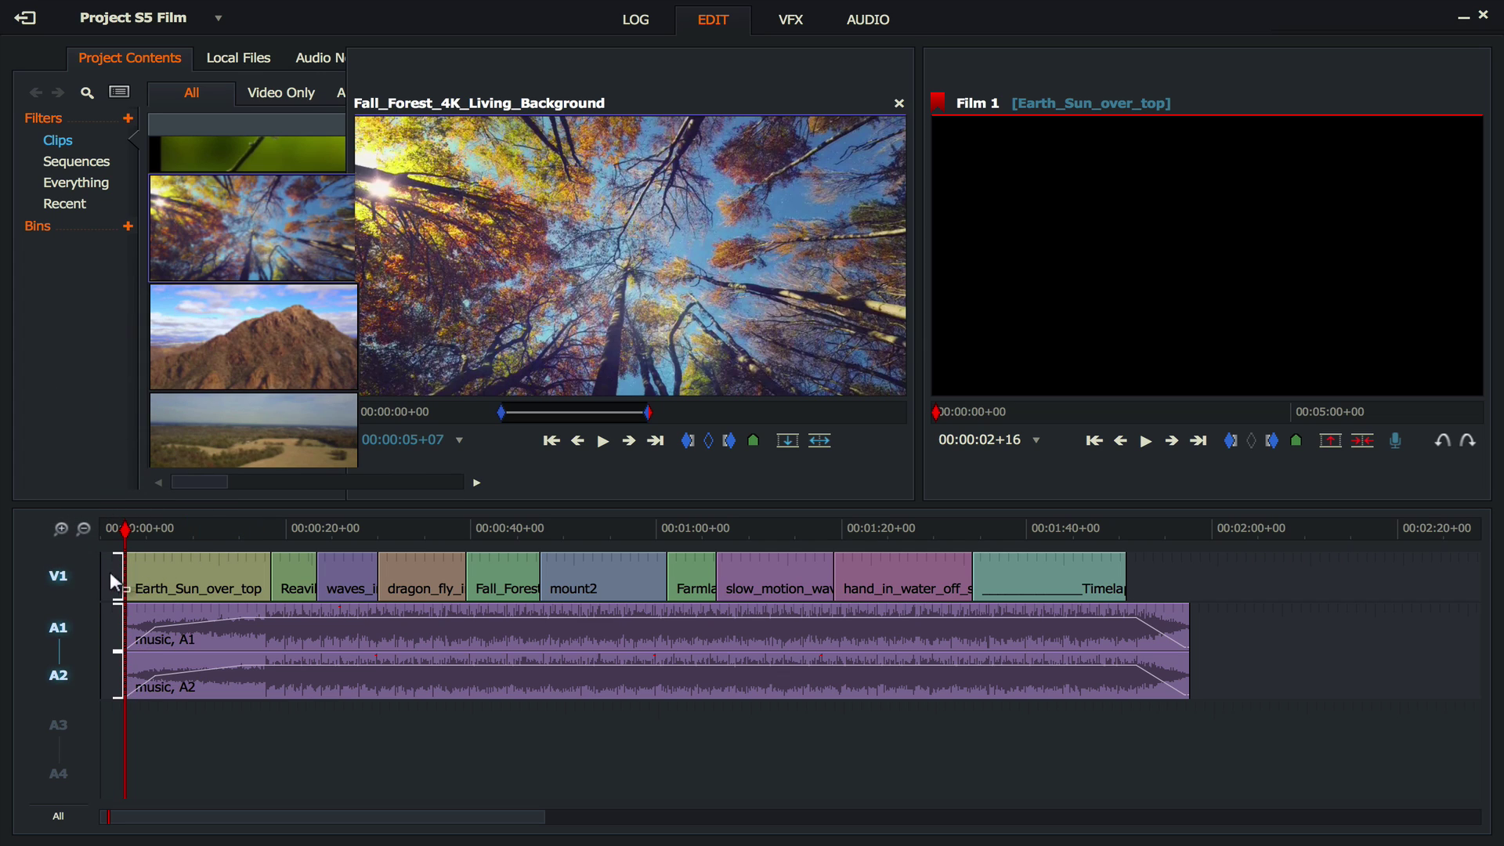
click(60, 528)
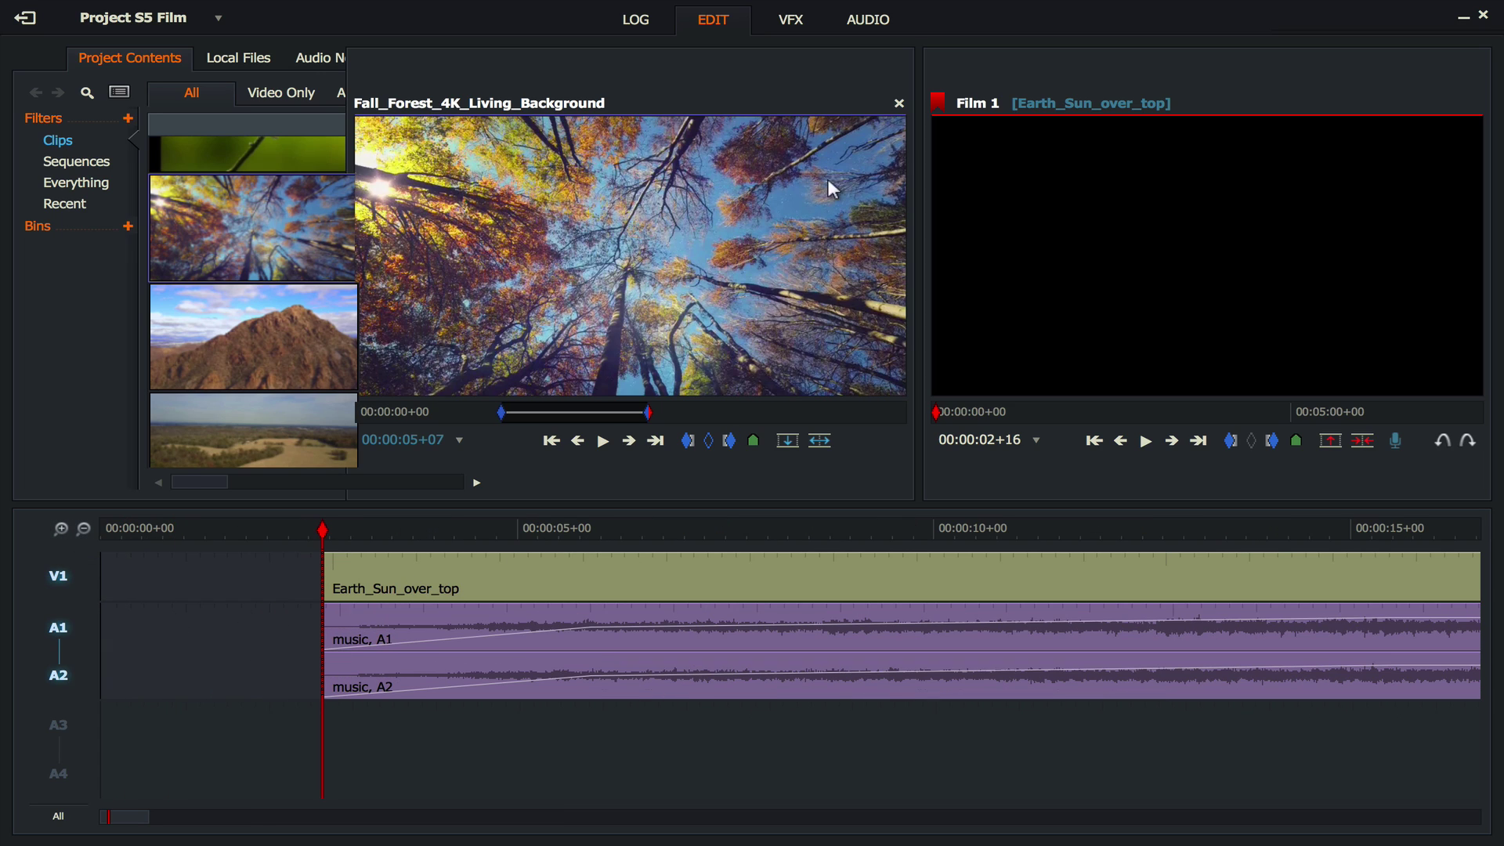
click(898, 103)
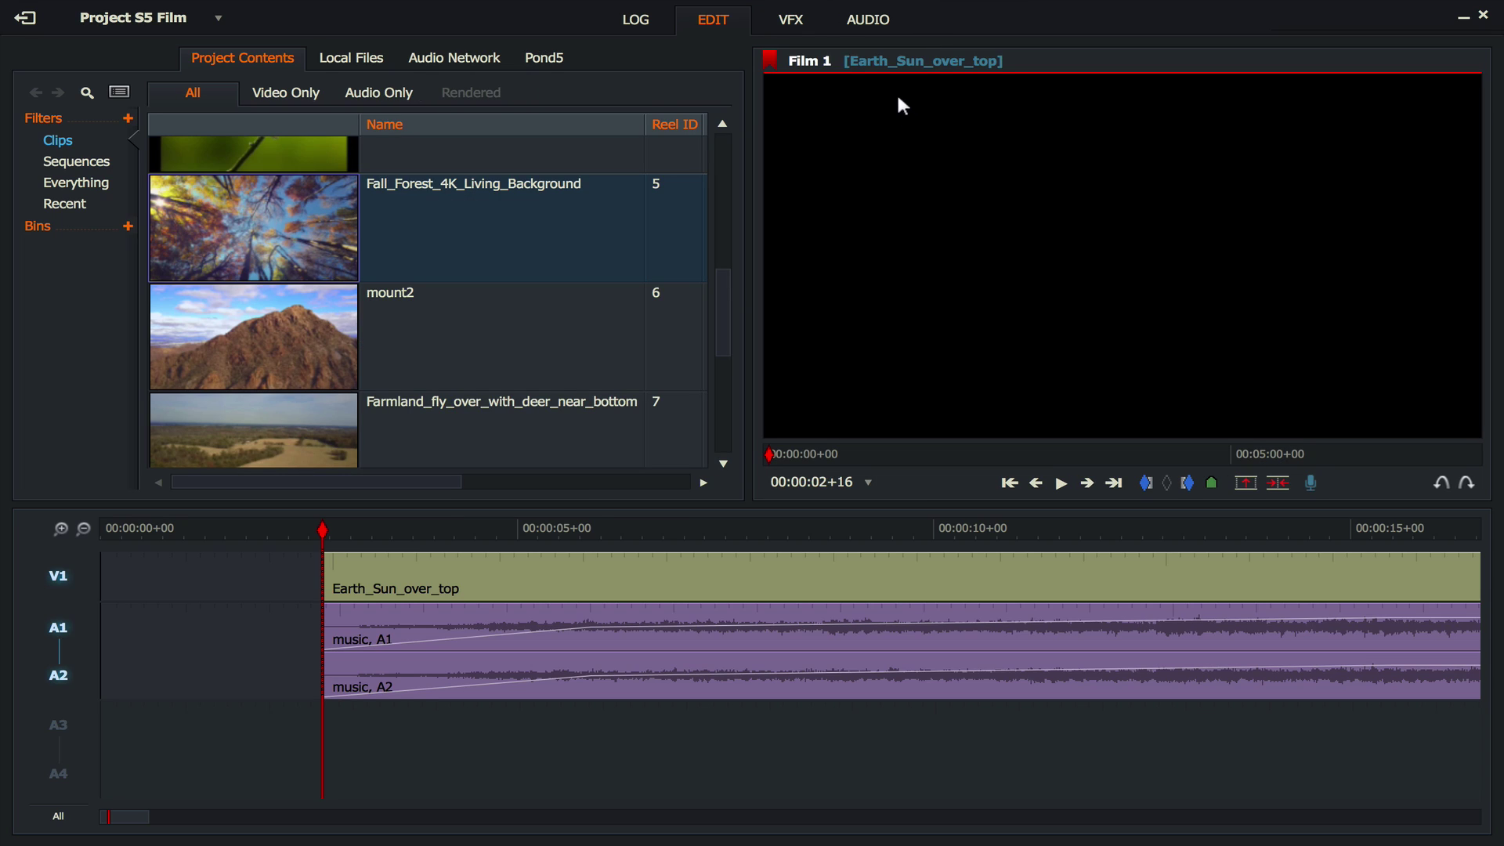
- Drop the Gradient Centre Text effect from the Text category onto the opening black gap on V1
click(793, 24)
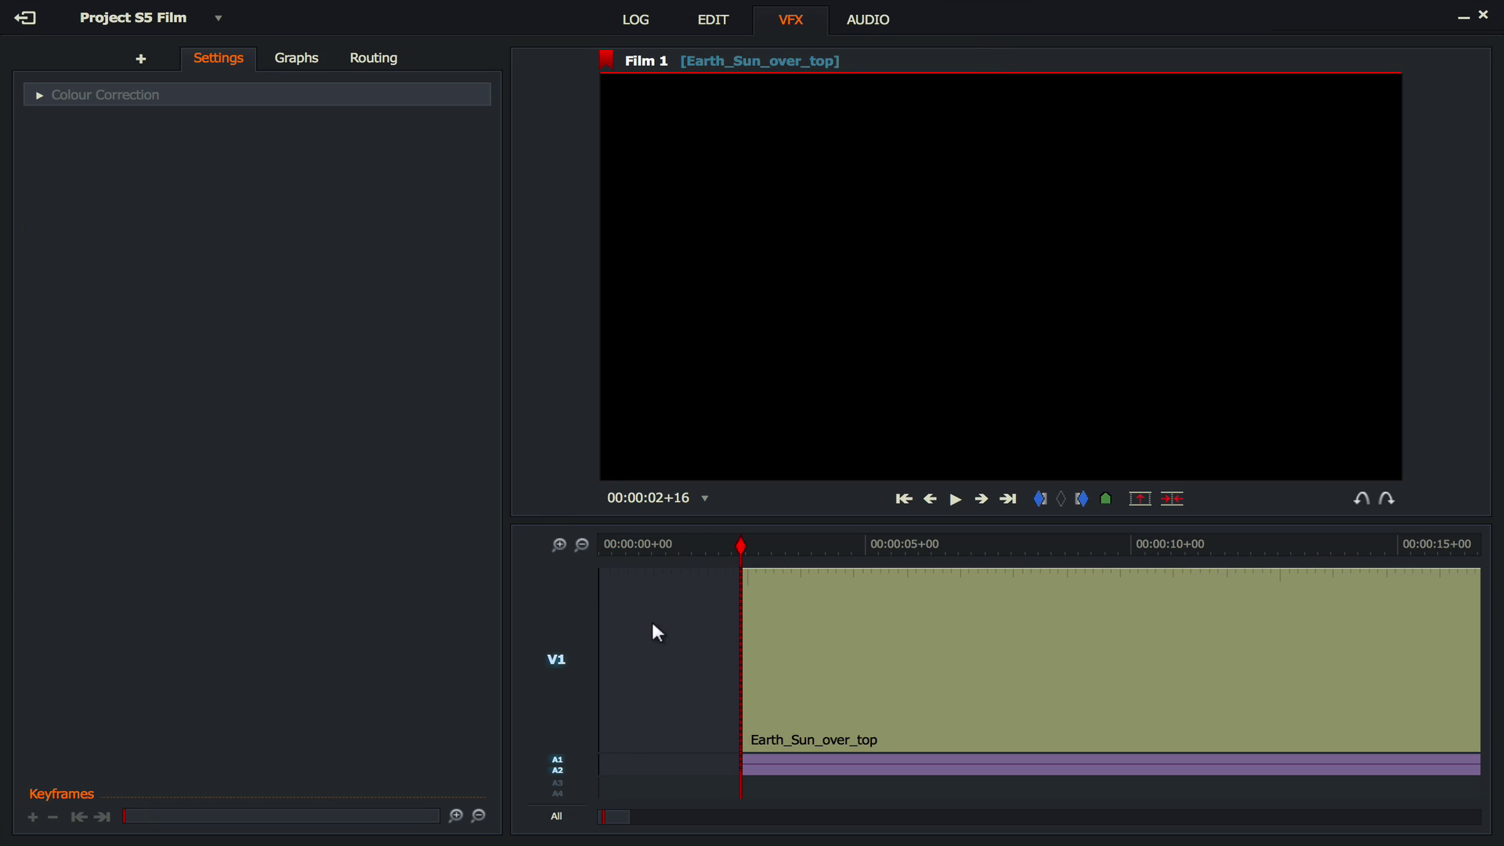
click(141, 60)
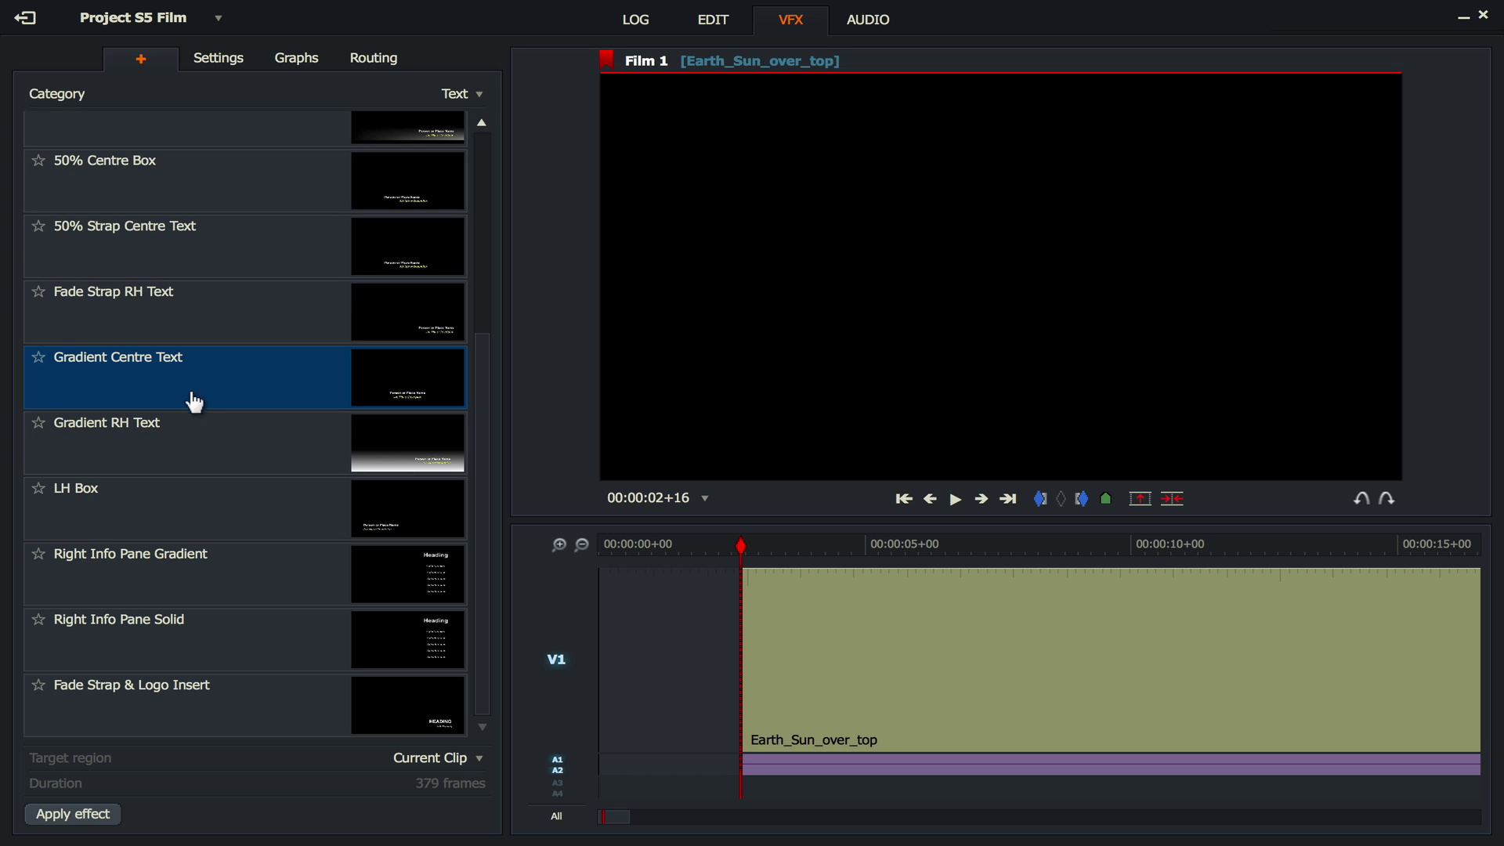
drag(148, 373, 620, 647)
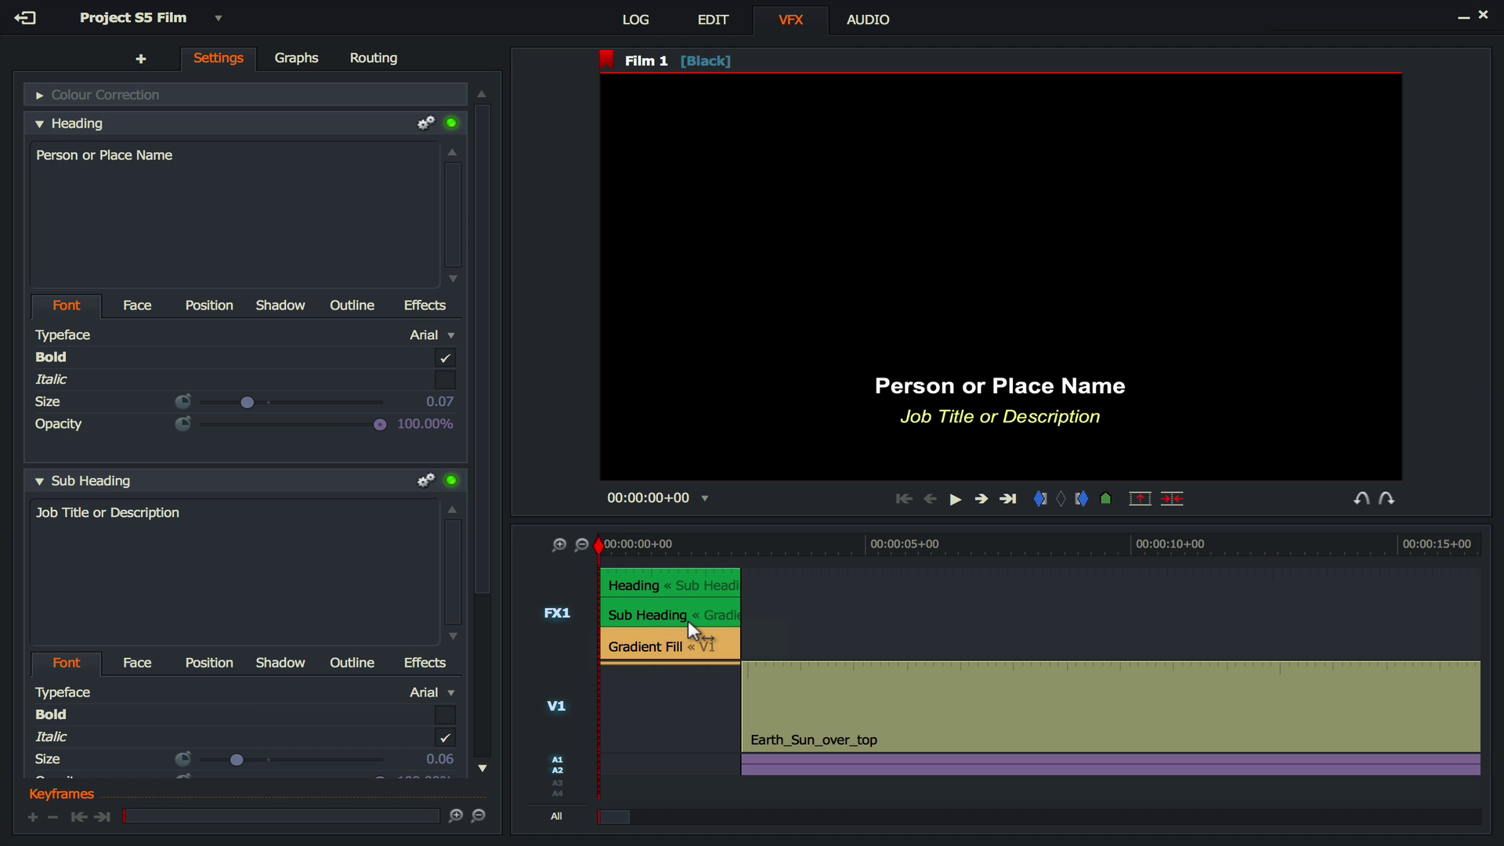
- Change the heading to 'Earth', delete the subheading text, and raise the heading size to 0.25
click(52, 159)
text(Earth)
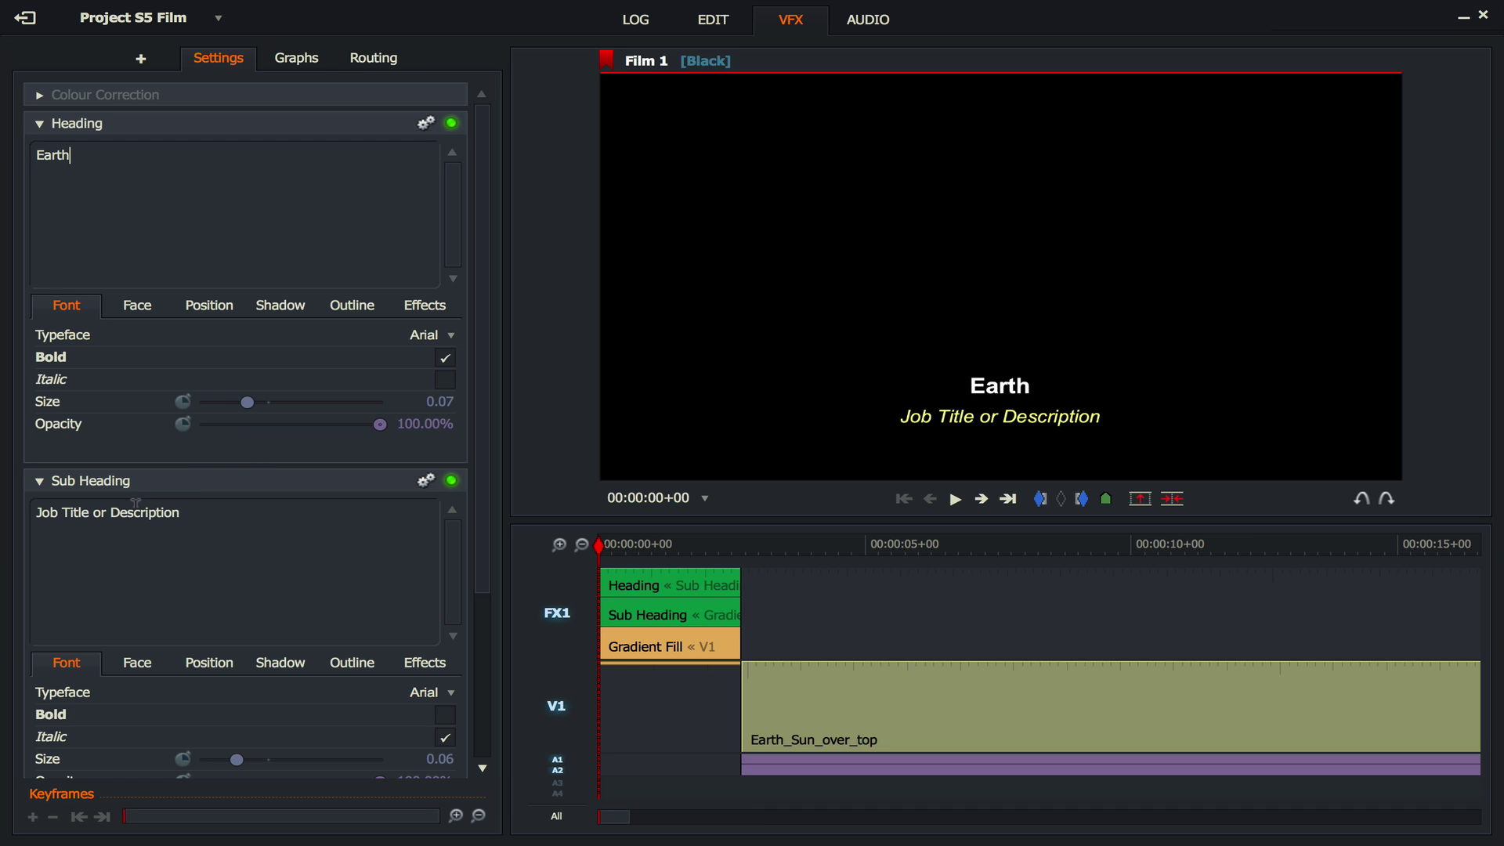
click(136, 502)
key(BackSpace)
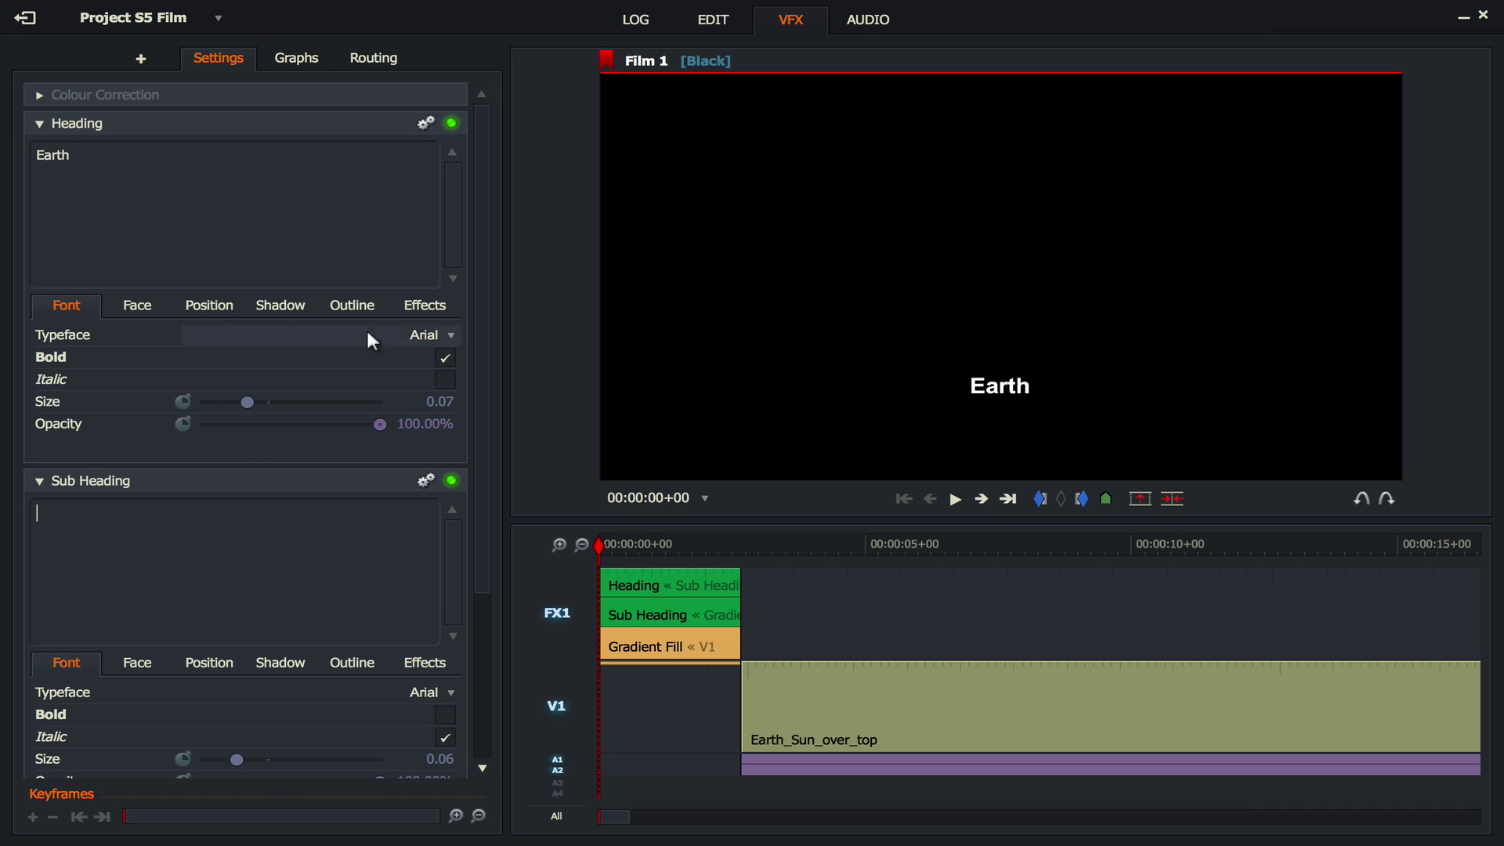
click(280, 401)
drag(279, 401, 393, 401)
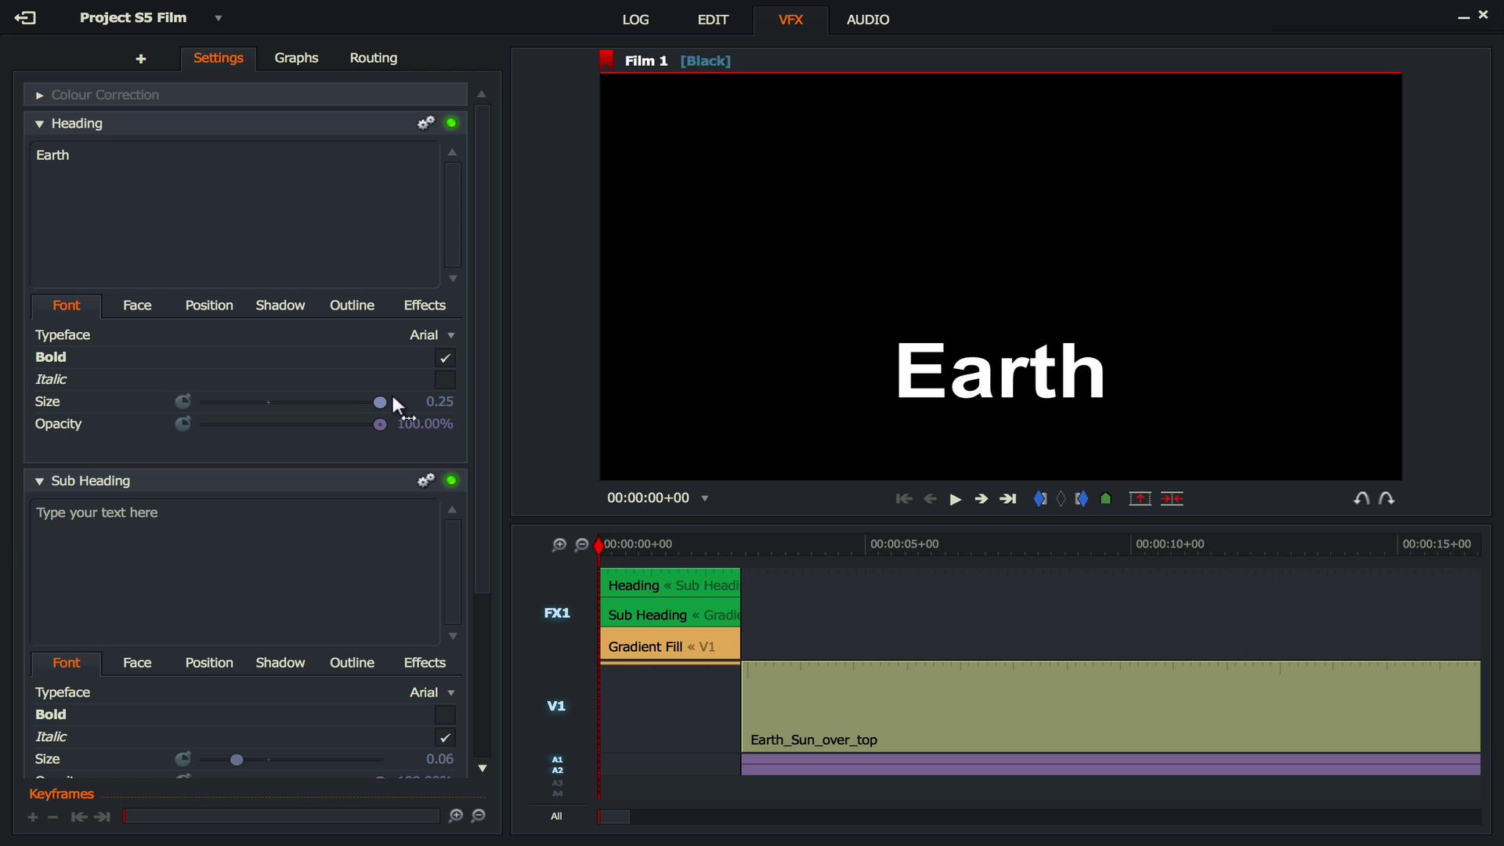
- Set the heading's In and Out effects both to Fade
click(427, 307)
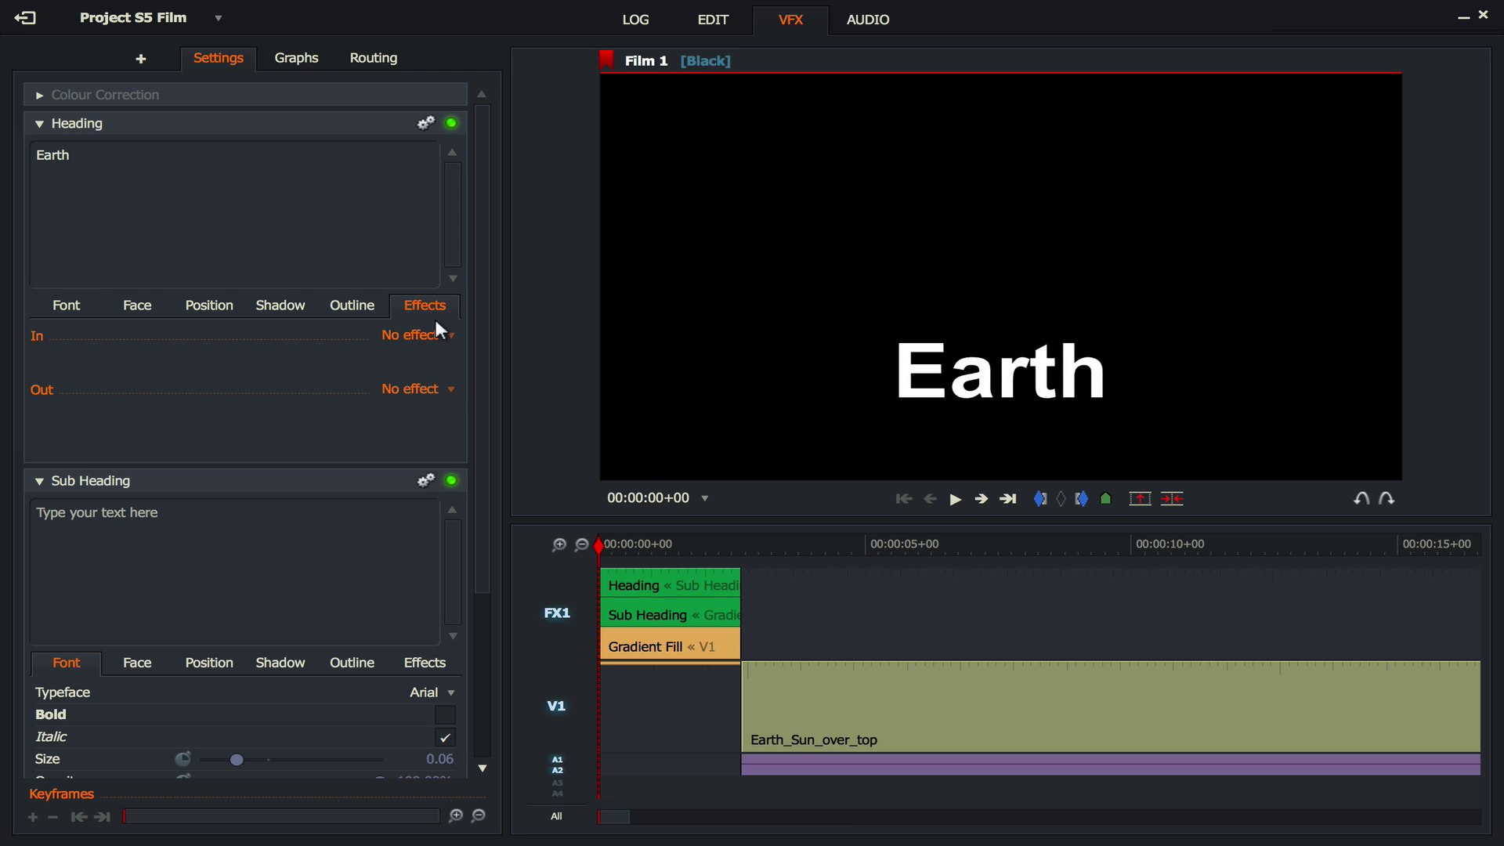
click(446, 335)
click(436, 382)
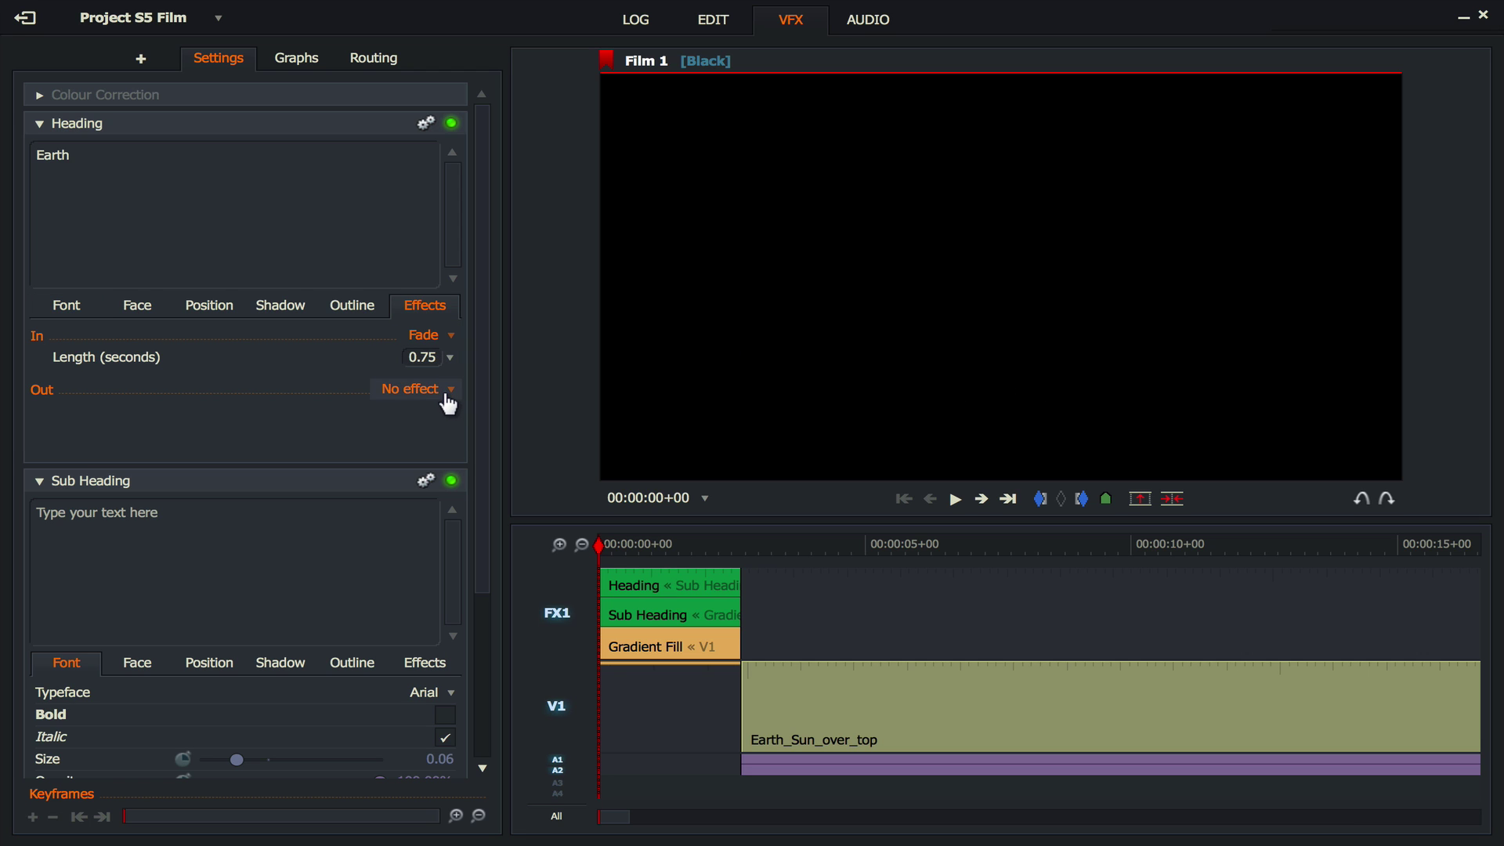
click(443, 391)
click(439, 436)
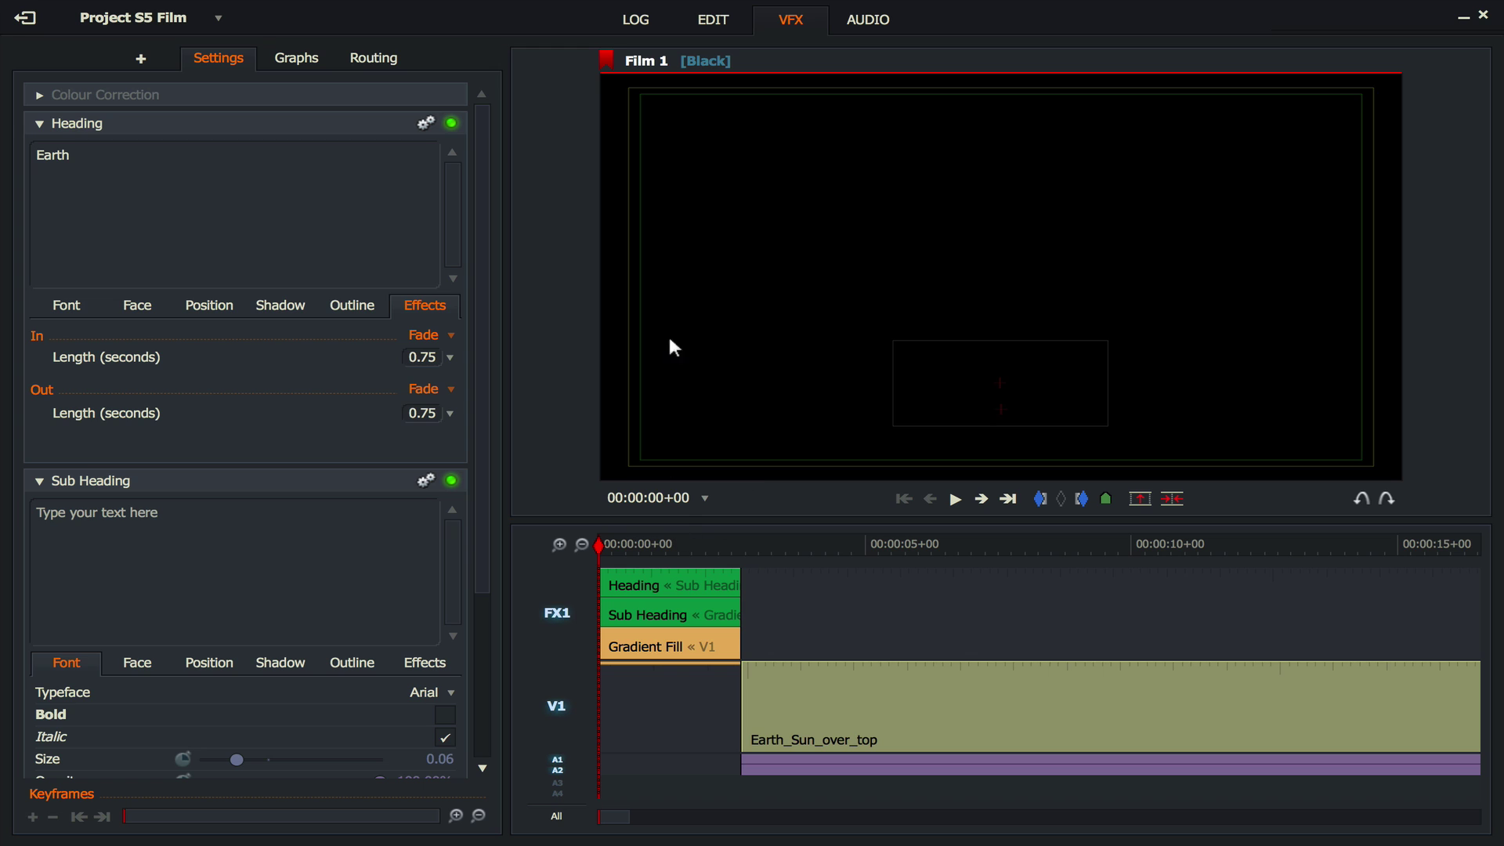
- On the Edit page, play and stop the start of the sequence to watch the Earth title fade over black
click(722, 22)
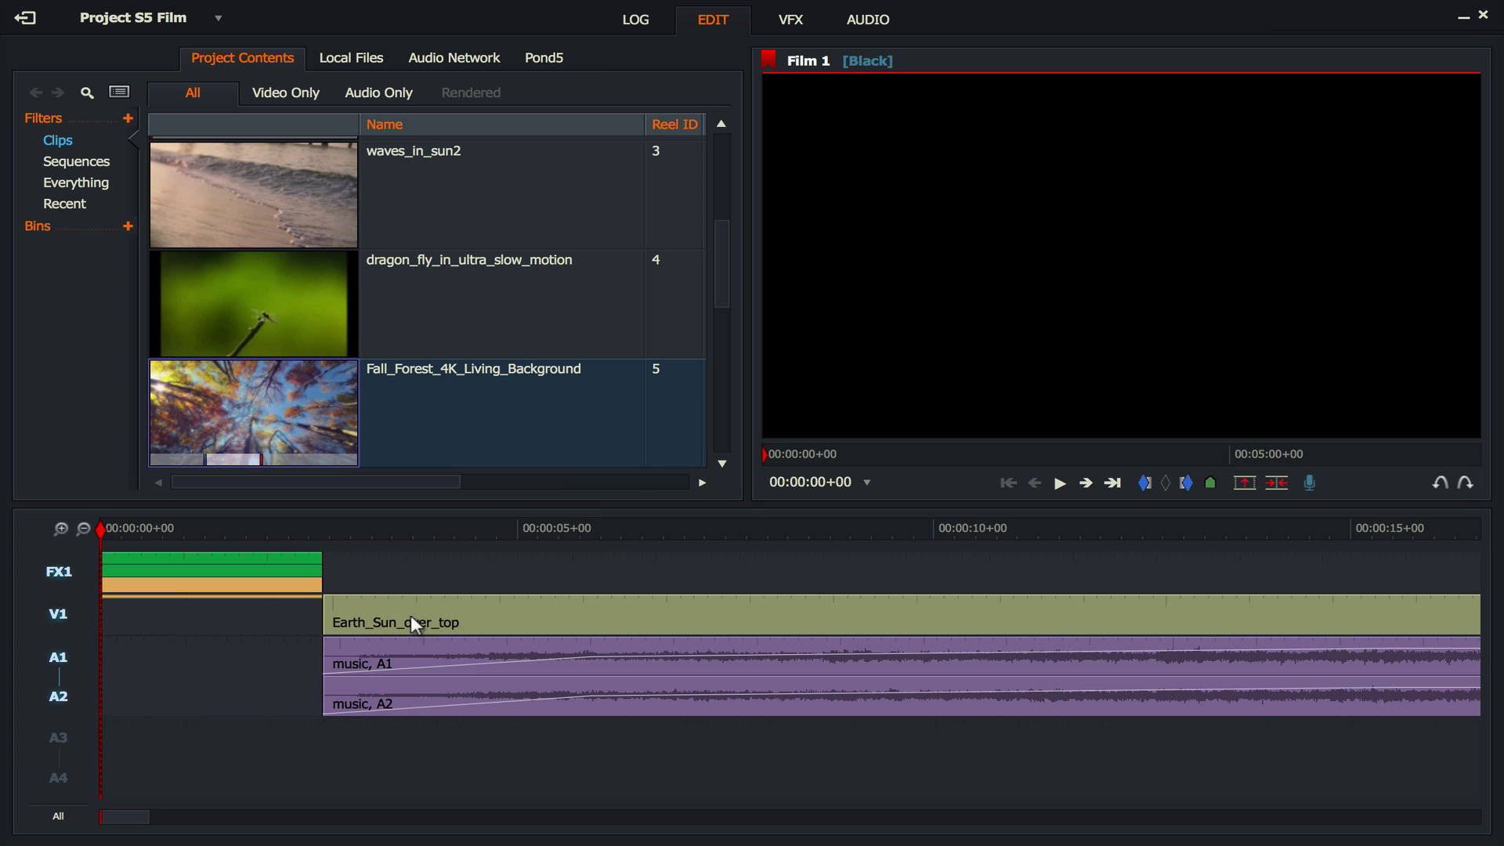
key(space)
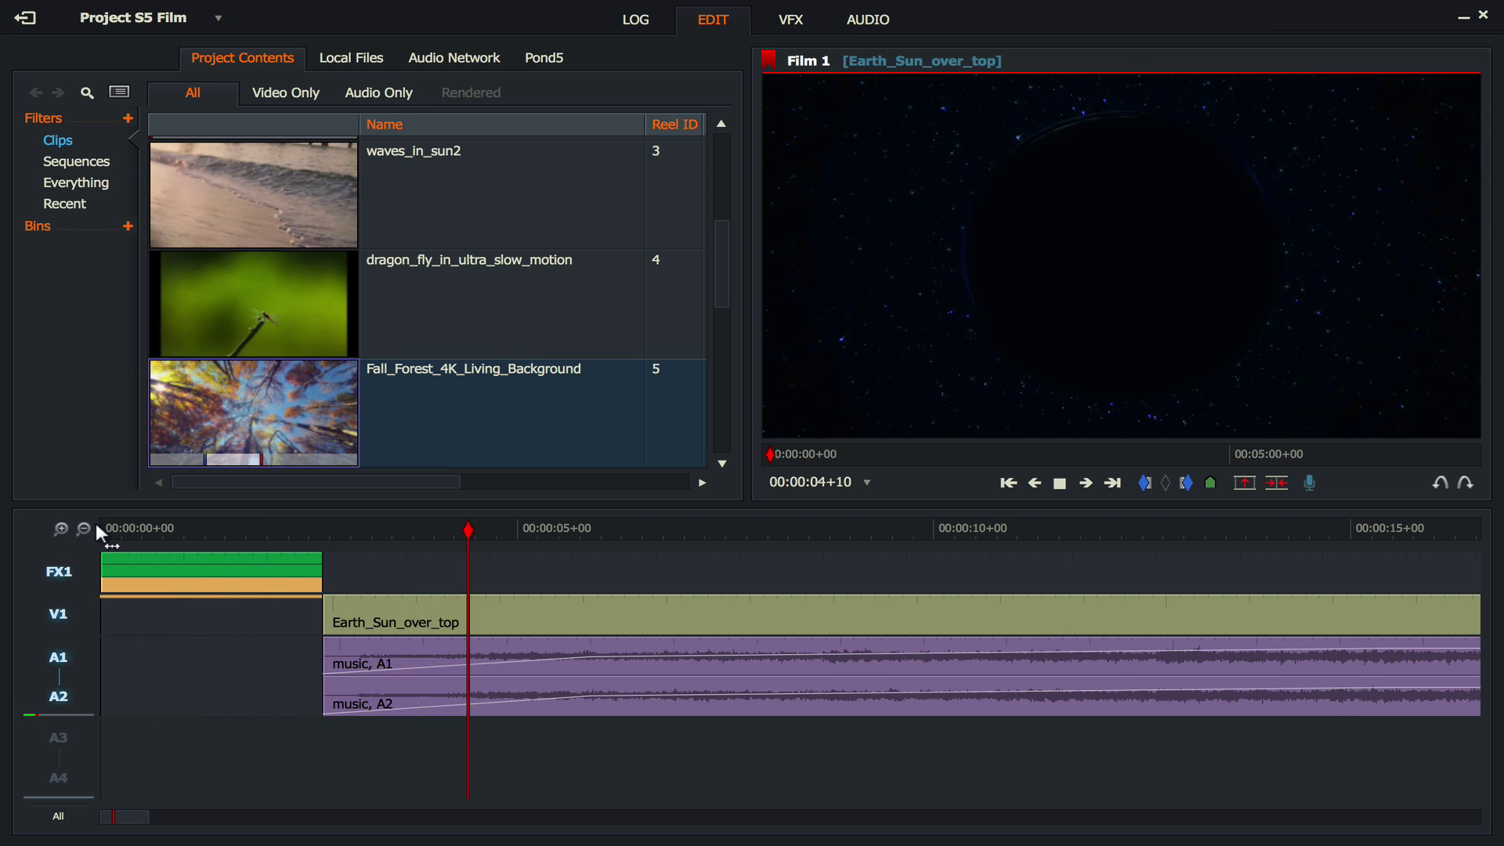
key(space)
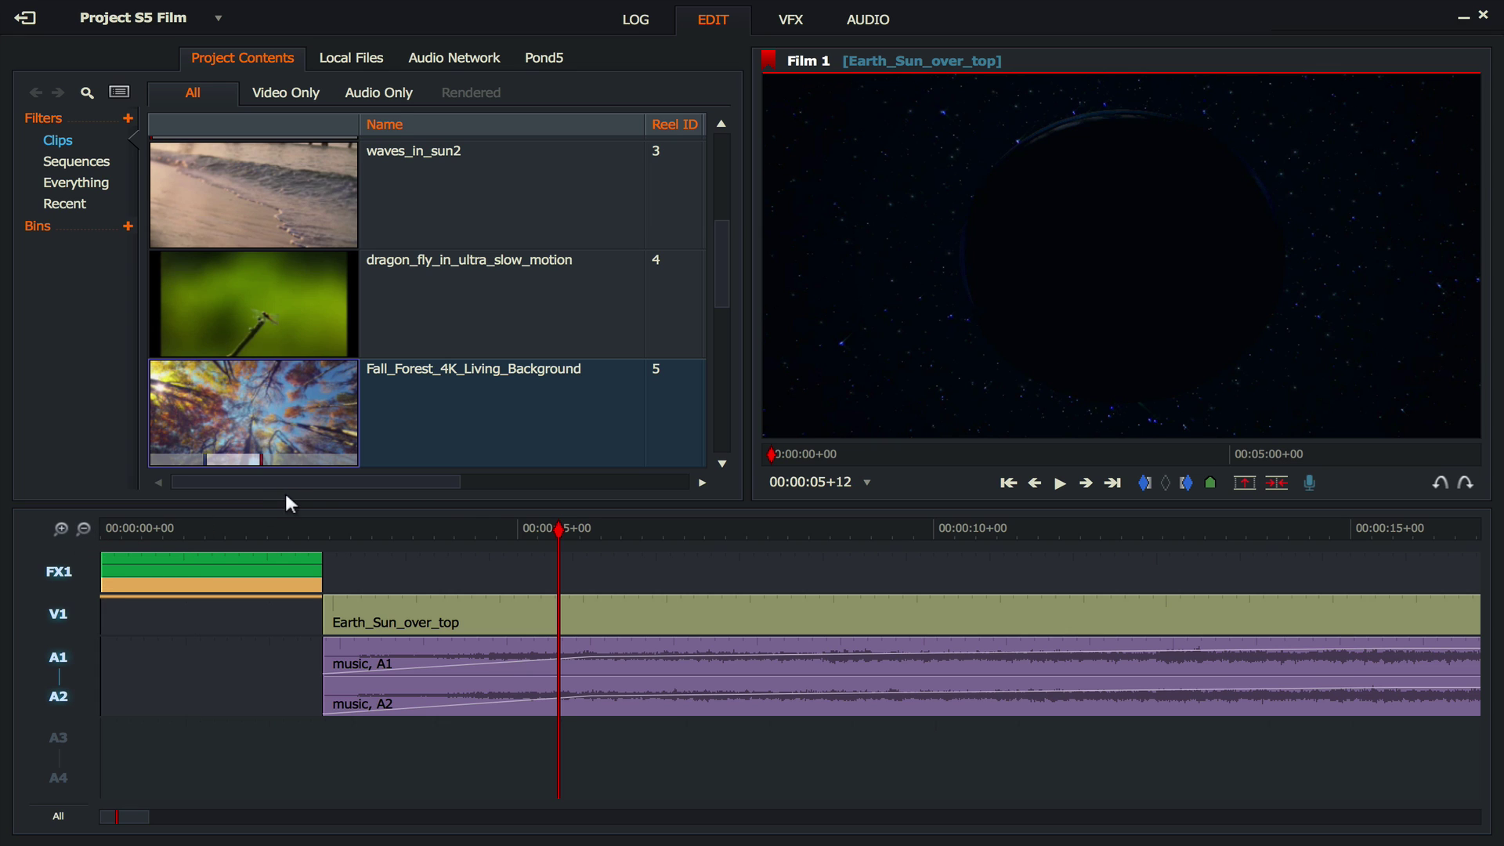
click(83, 529)
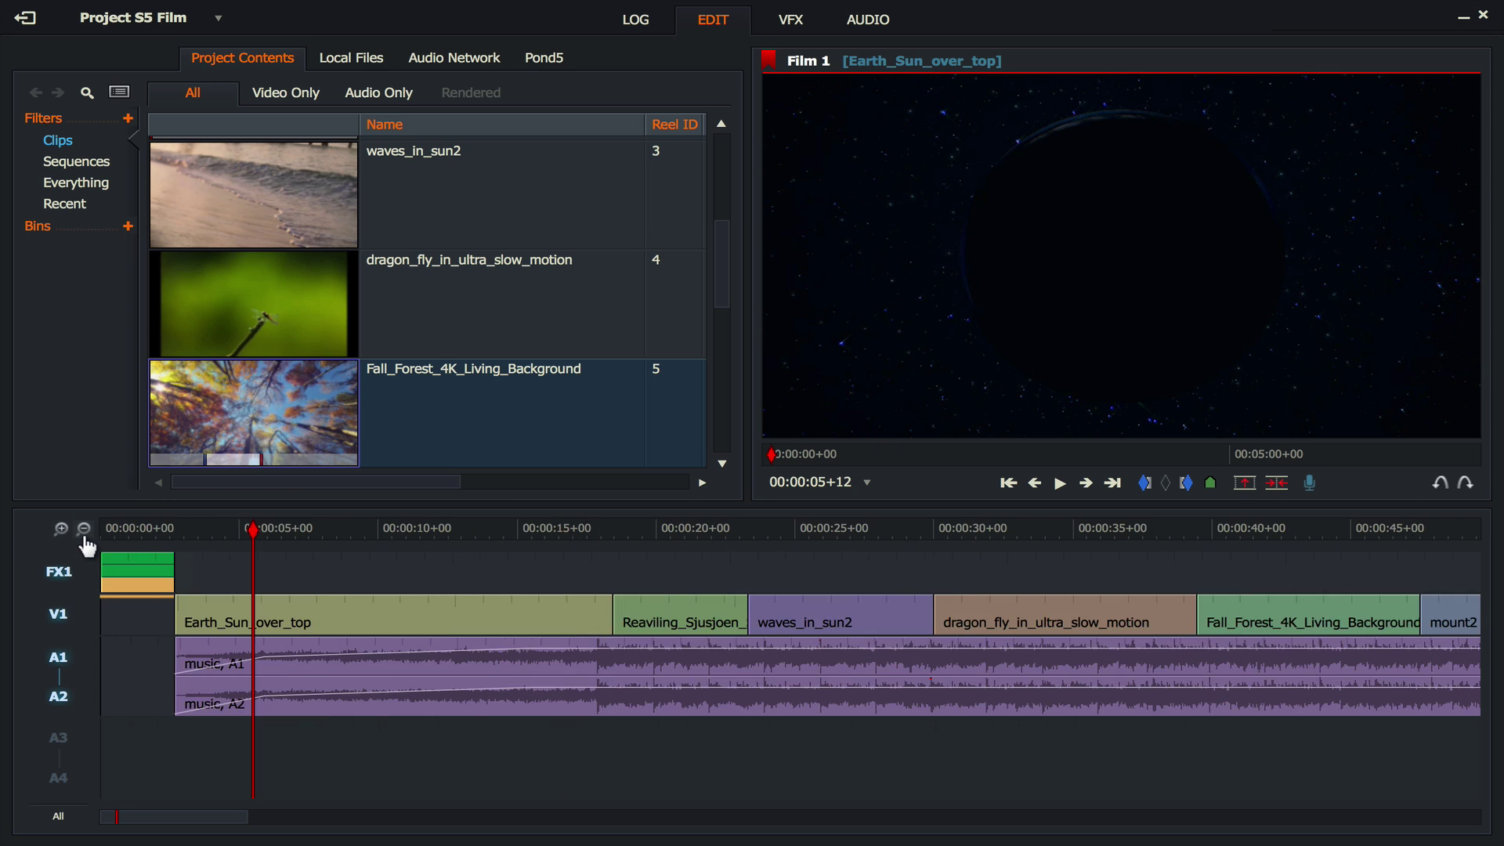
click(83, 529)
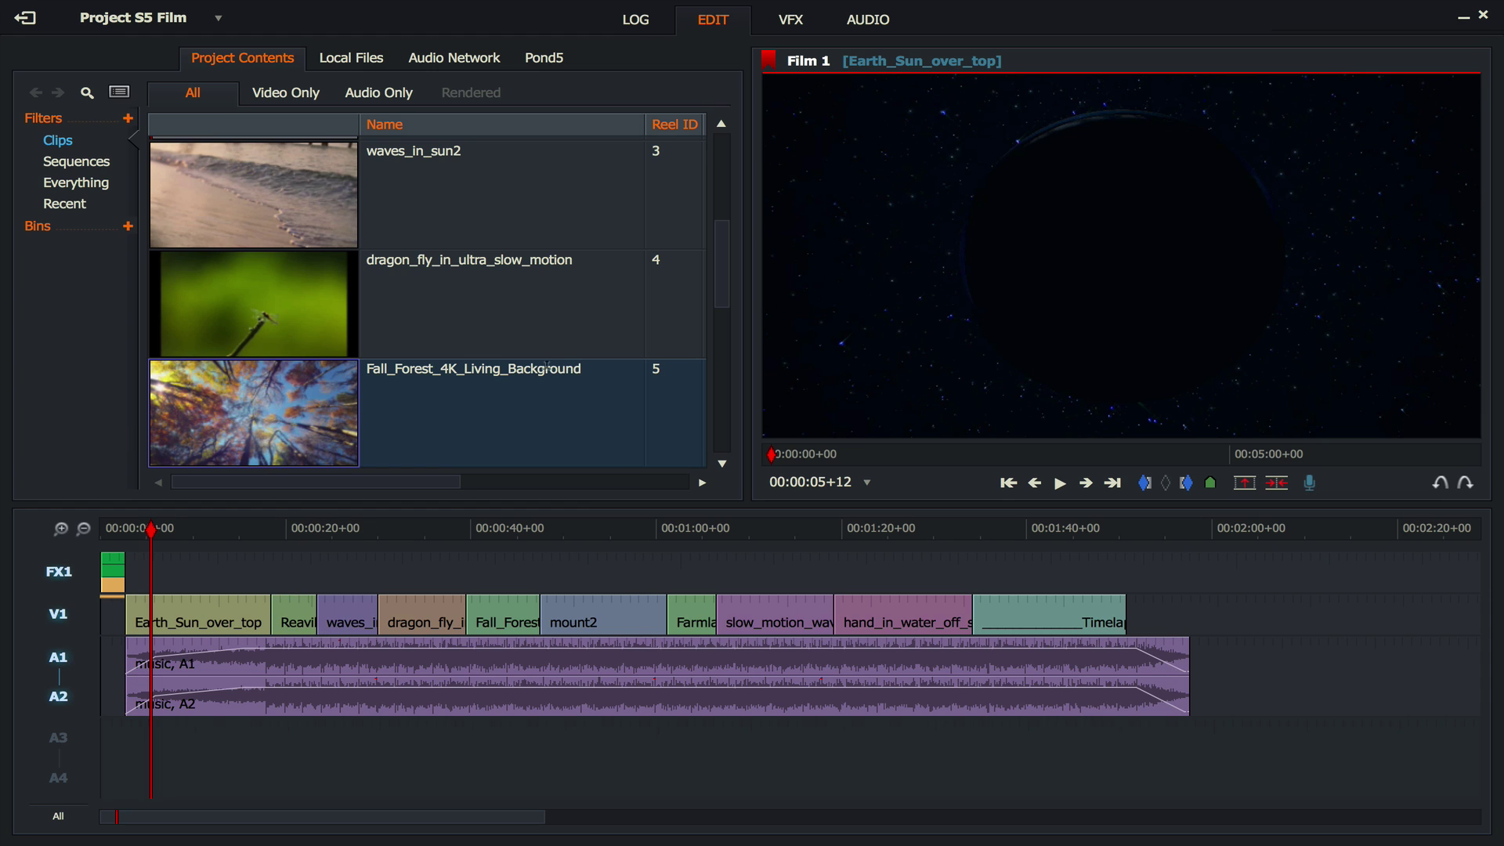
drag(717, 269, 721, 289)
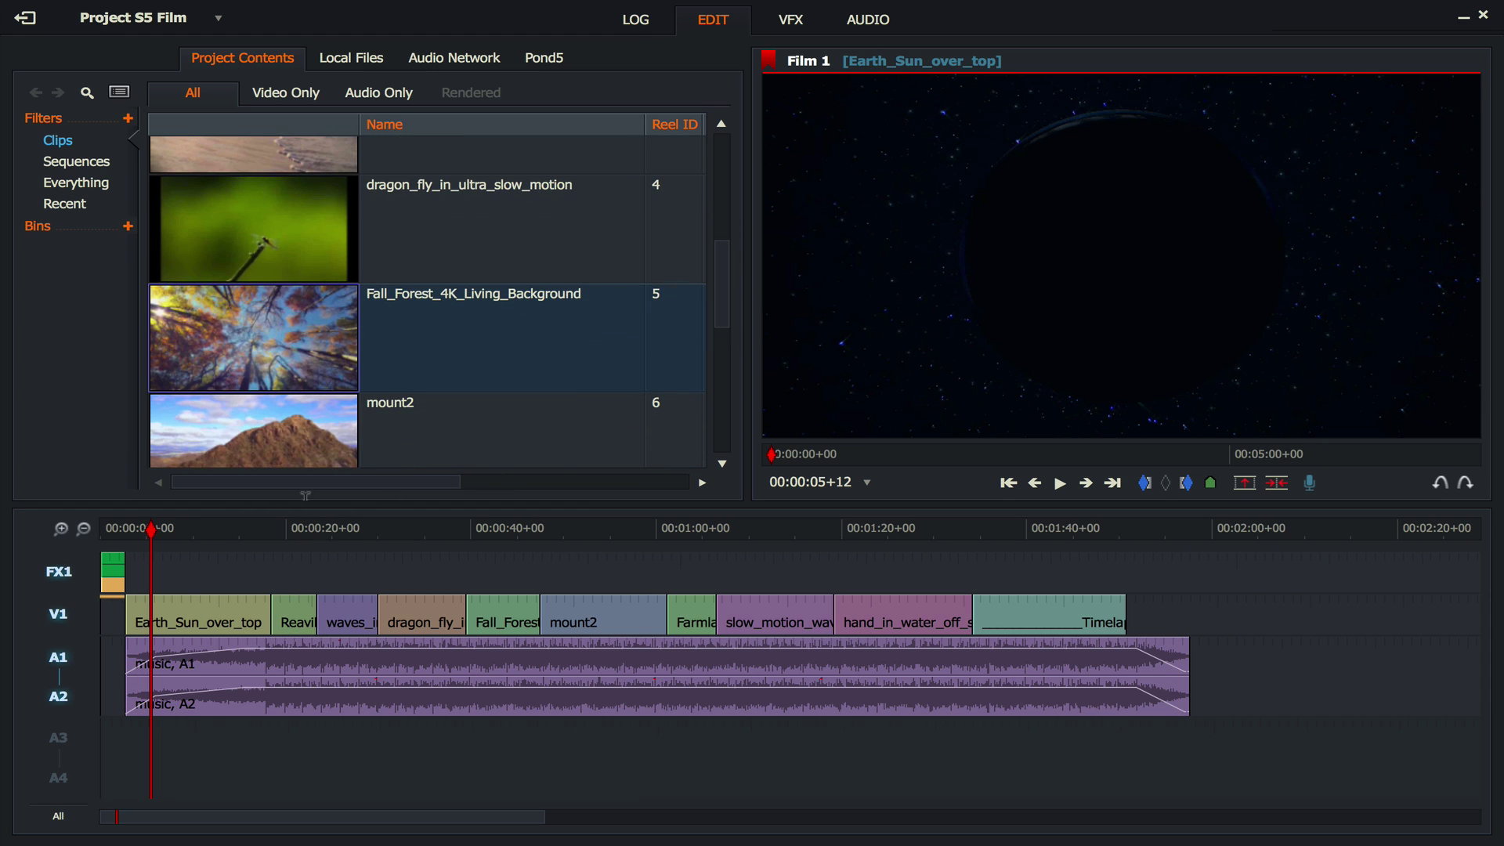
click(1113, 493)
click(1112, 494)
click(1112, 494)
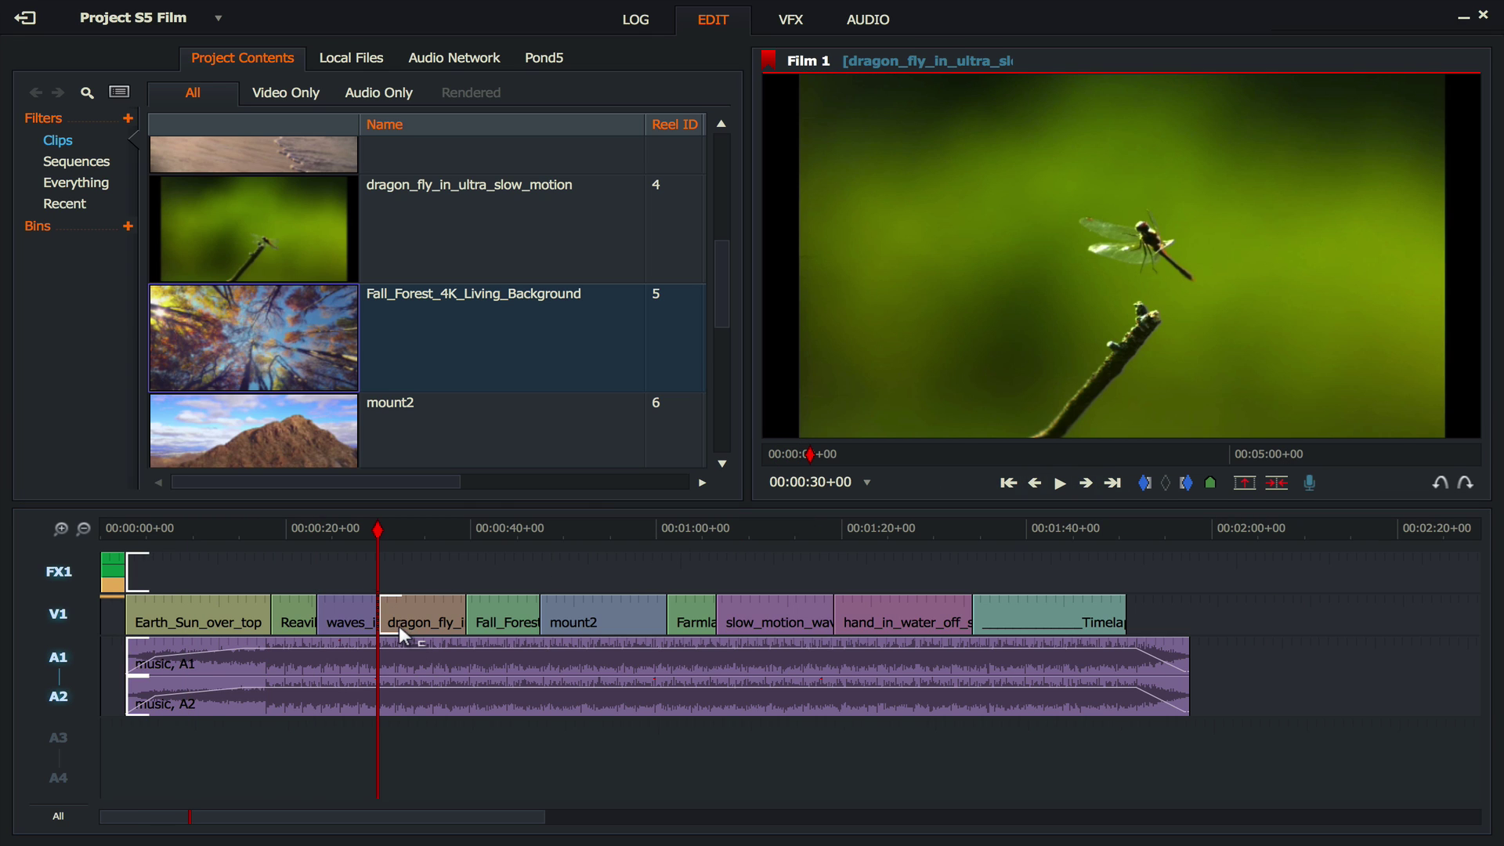
- Open Fall_Forest in the source viewer, insert it at the playhead, then undo the insertion
click(333, 343)
double_click(332, 339)
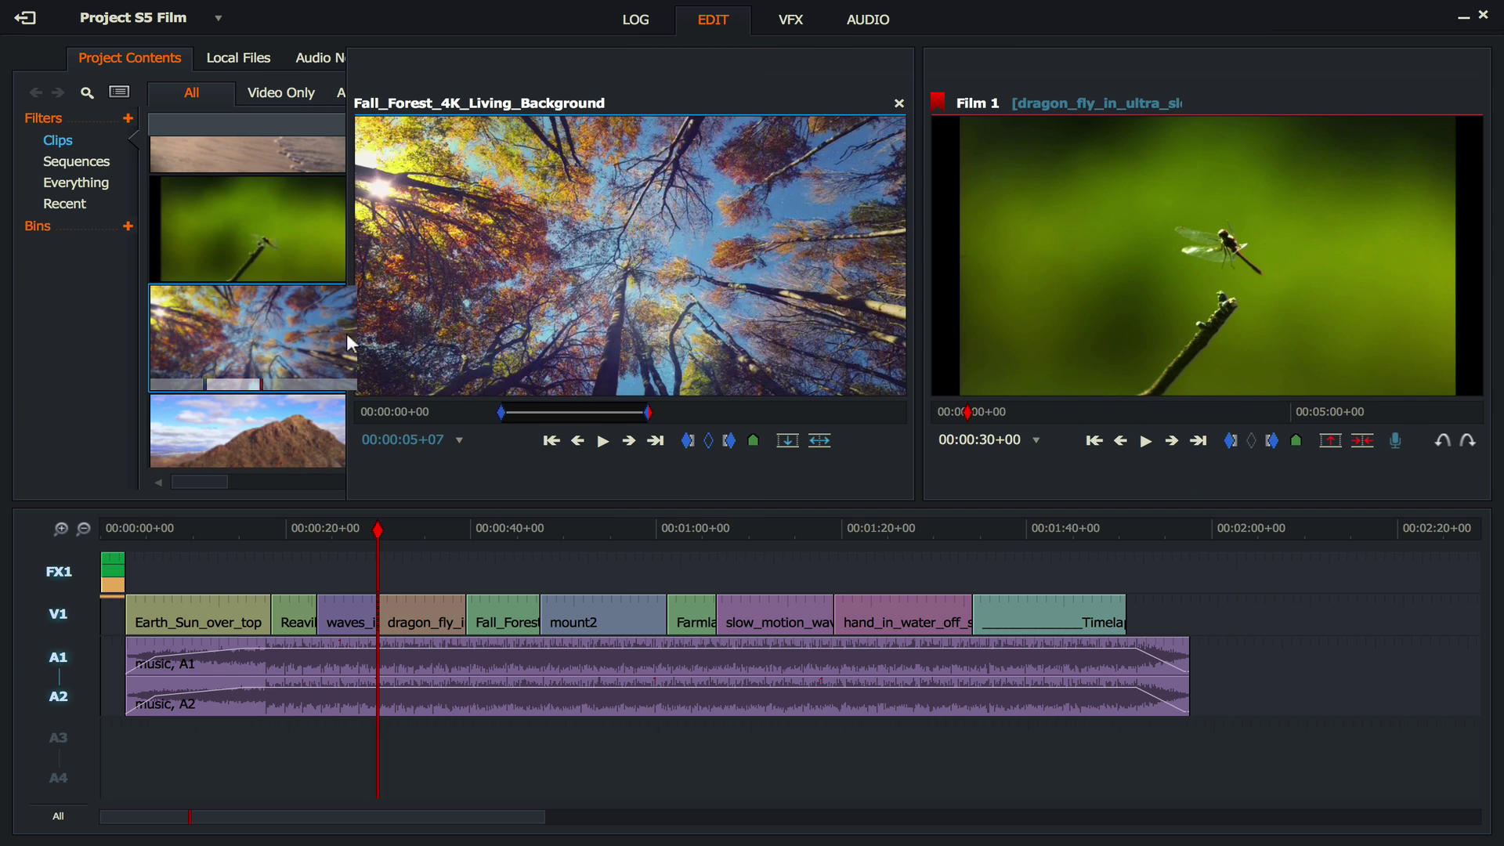
click(819, 443)
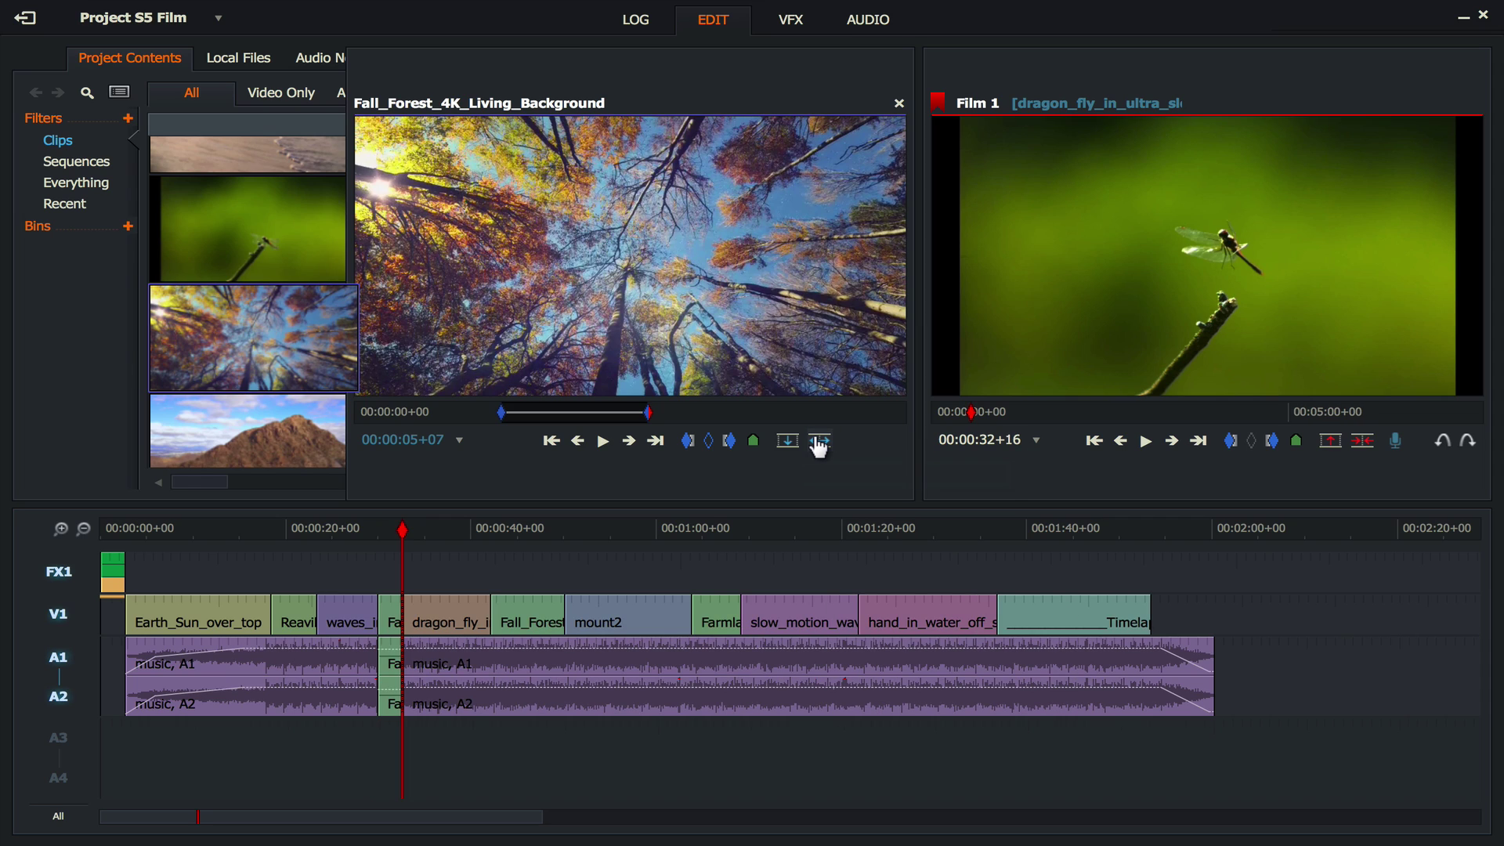
key(ctrl+z)
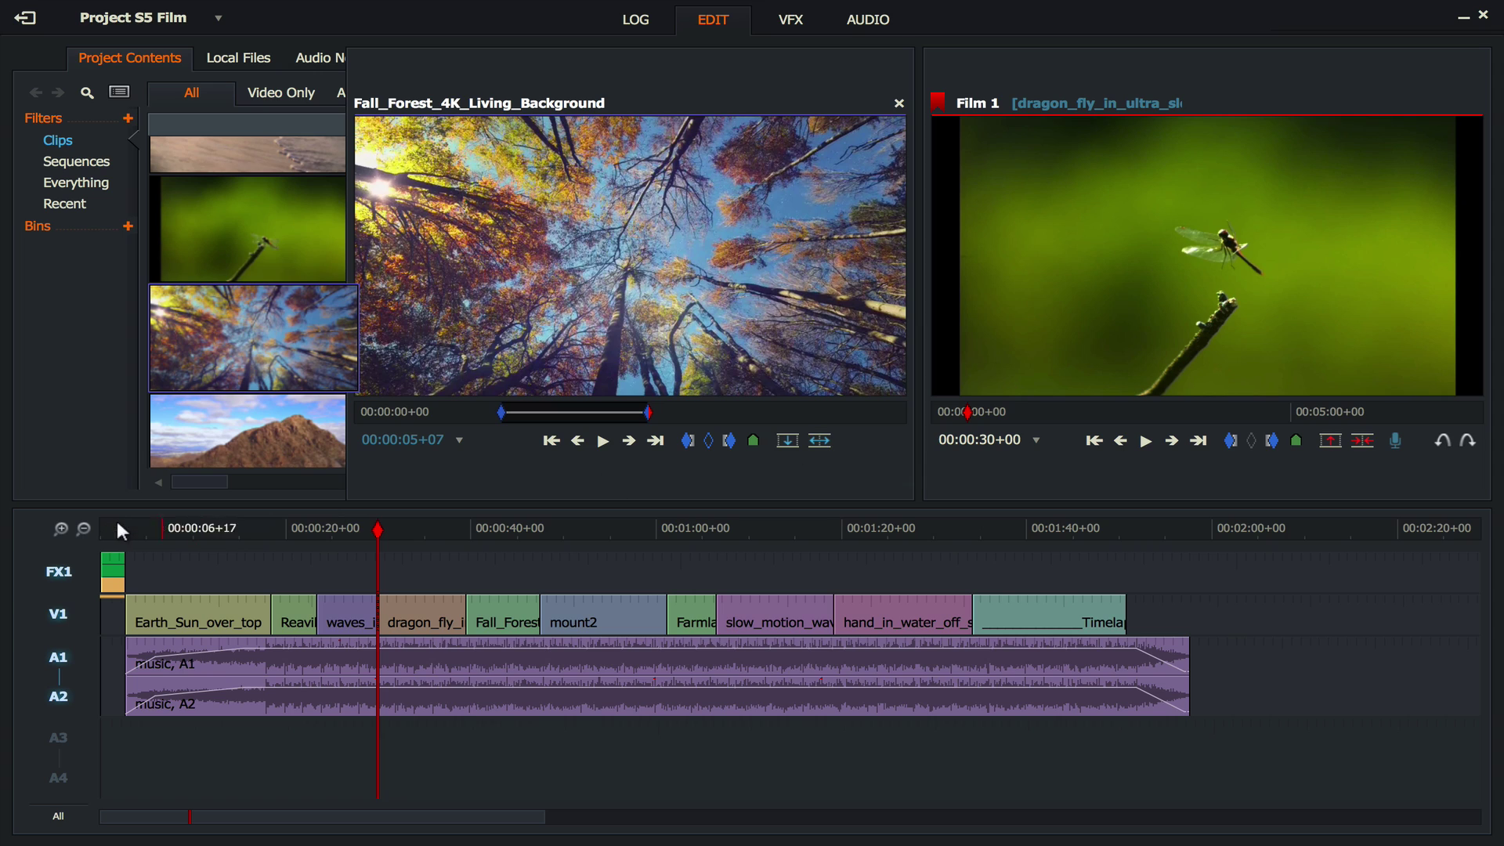
- With A1/A2 disabled, insert a short video-only Fall_Forest clip and pull it out, leaving a black gap
click(61, 658)
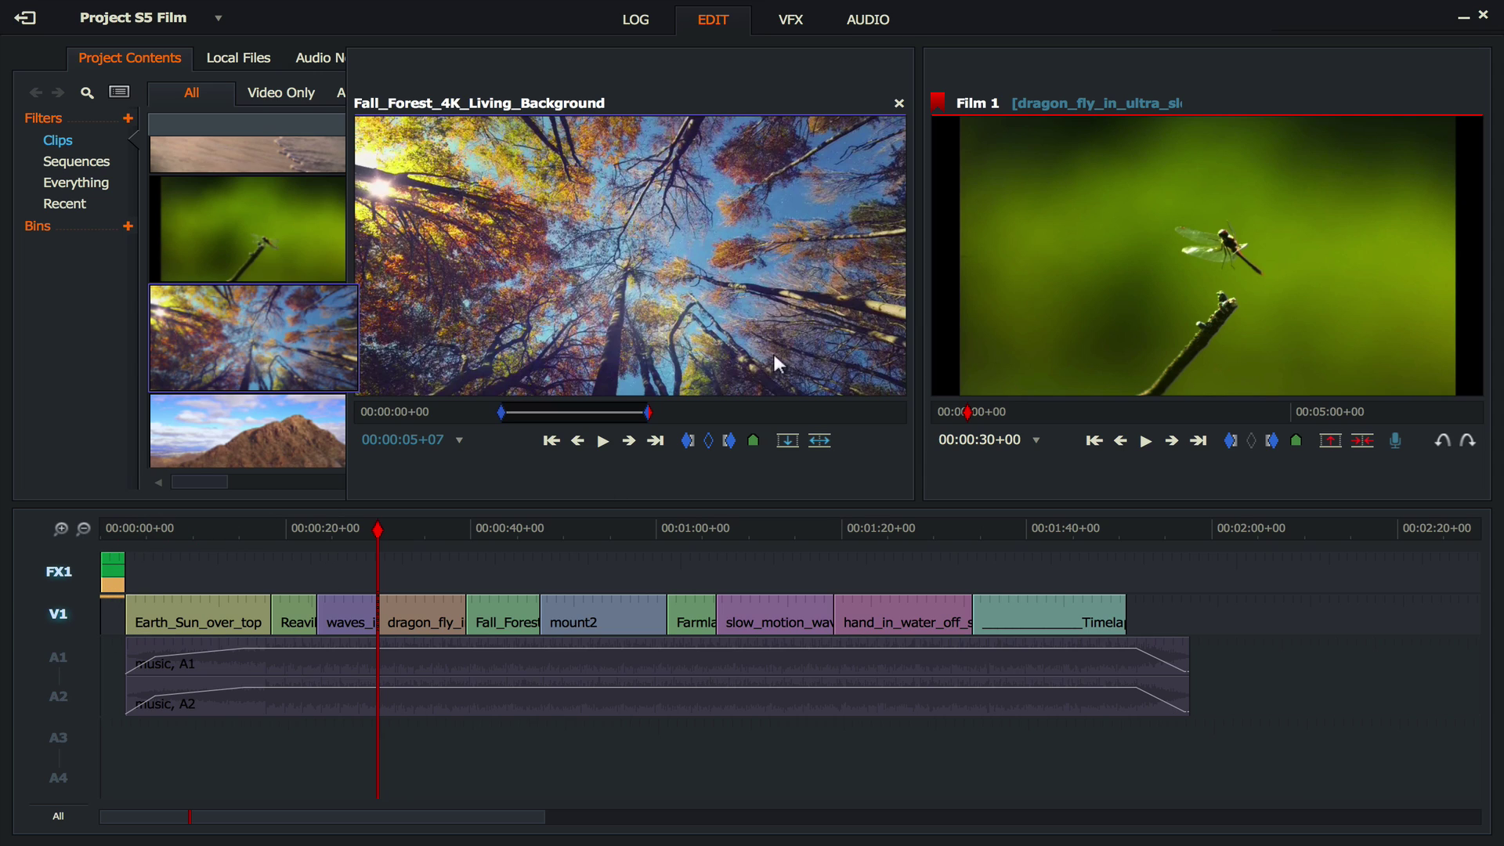
click(820, 443)
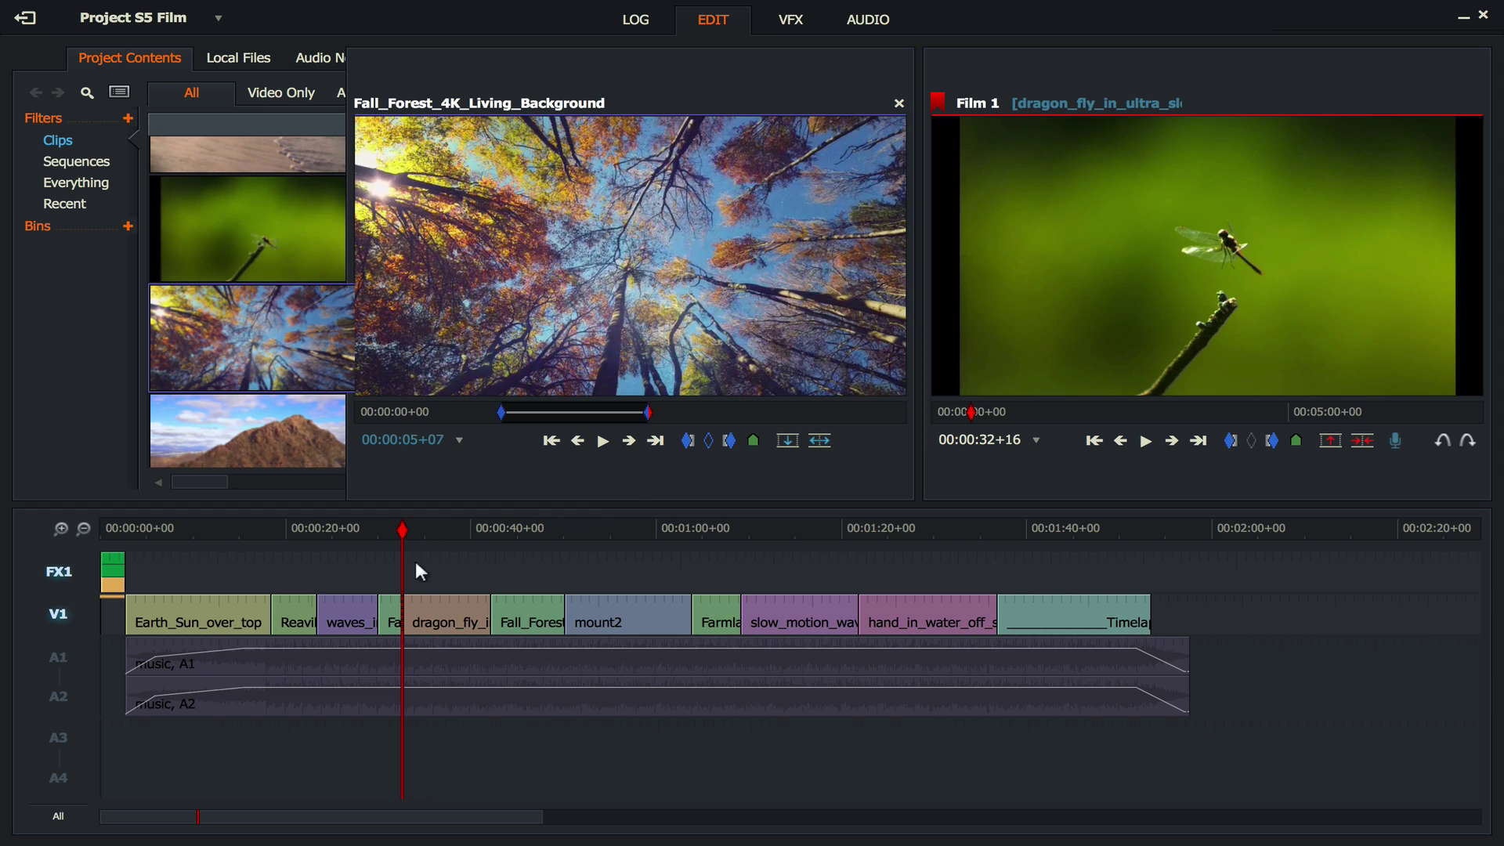
drag(388, 607, 402, 409)
drag(403, 531, 391, 521)
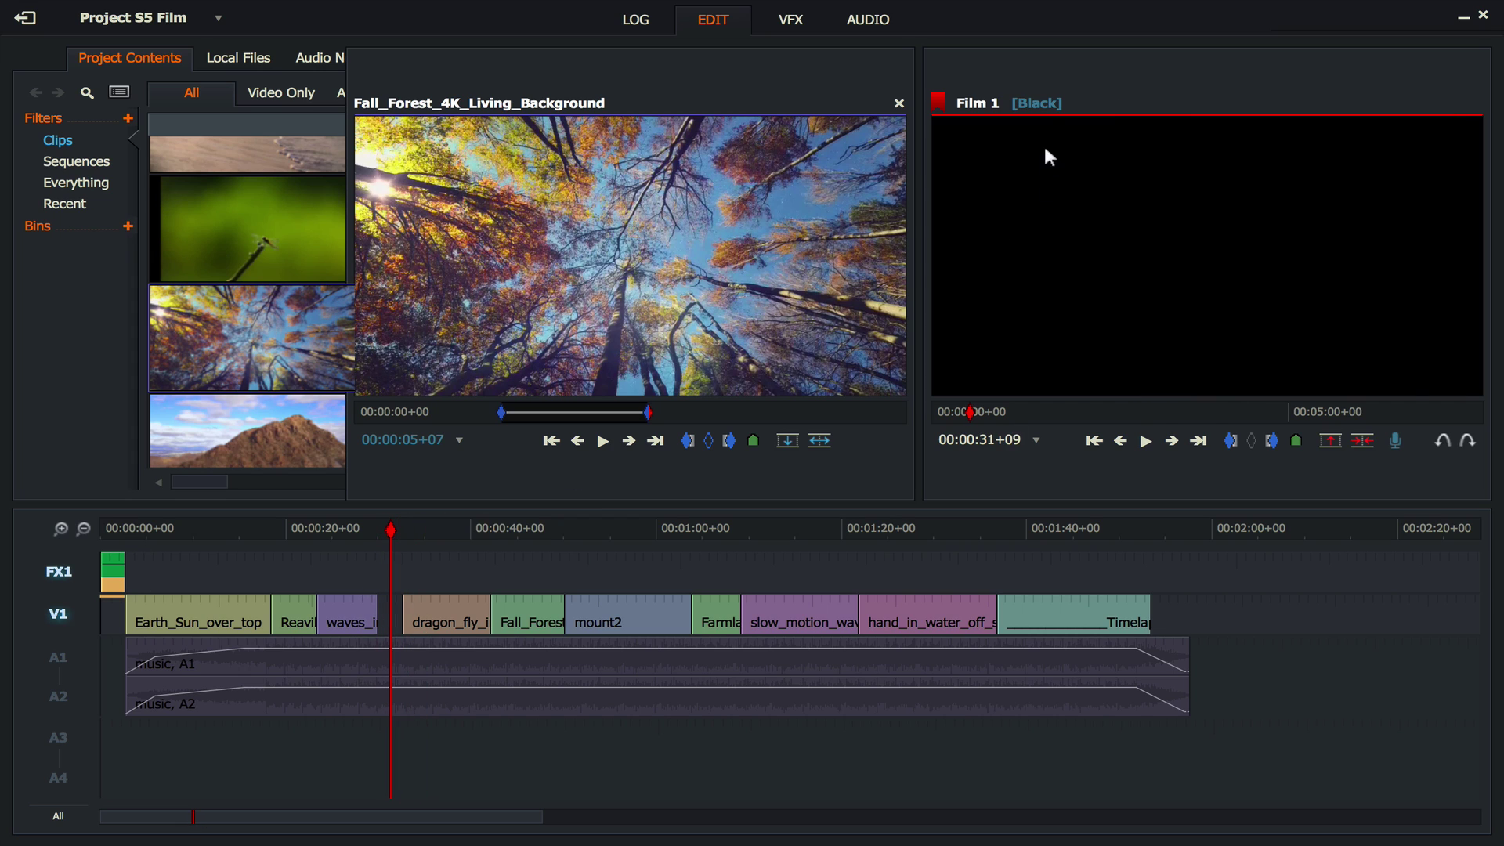
click(899, 103)
- Place a Gradient Centre Text title into the black gap before the dragonfly clip
click(791, 20)
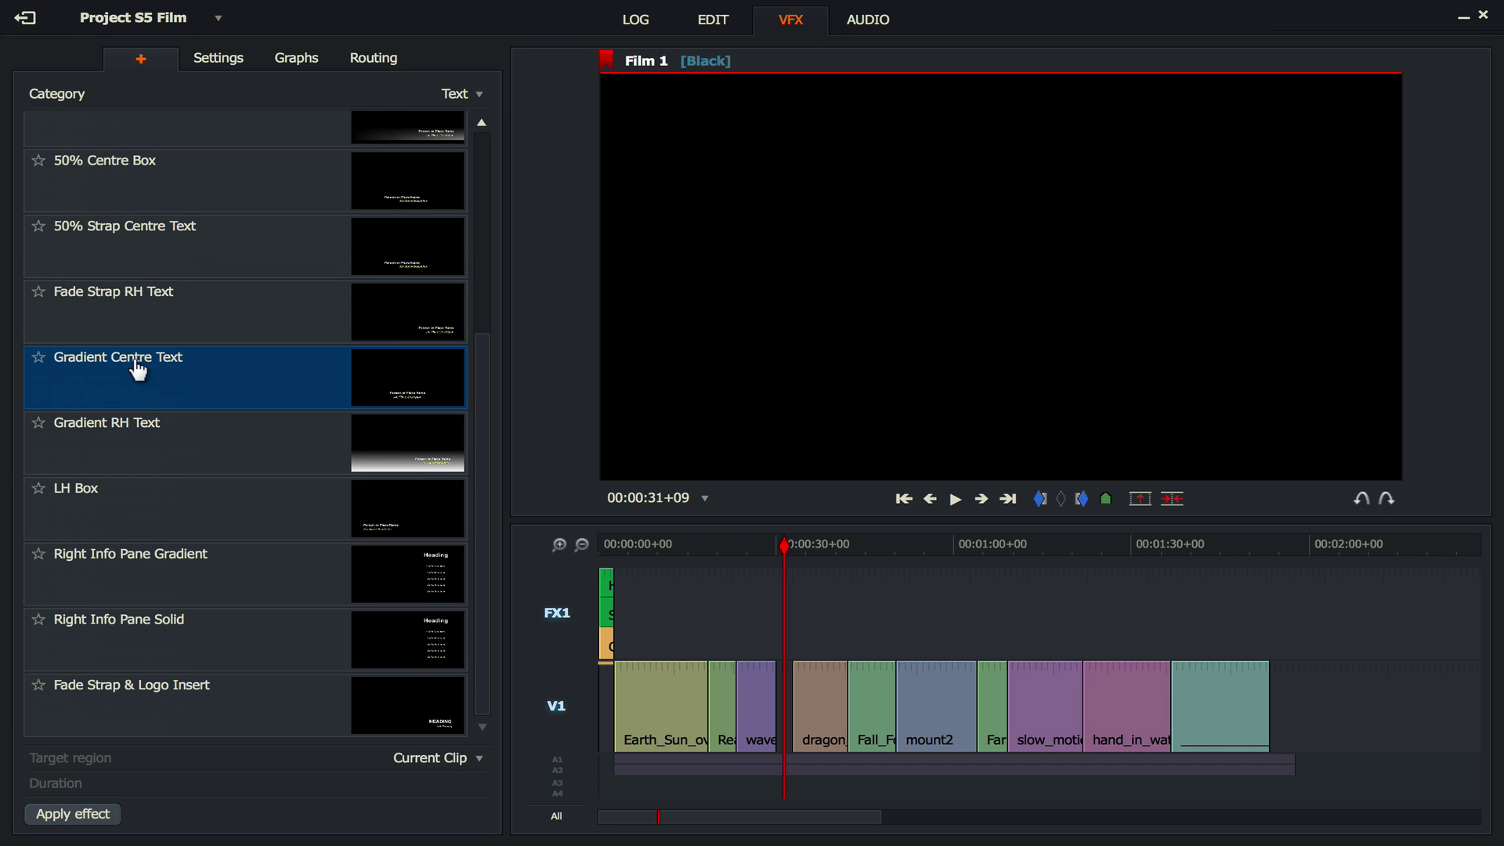
drag(137, 369, 778, 675)
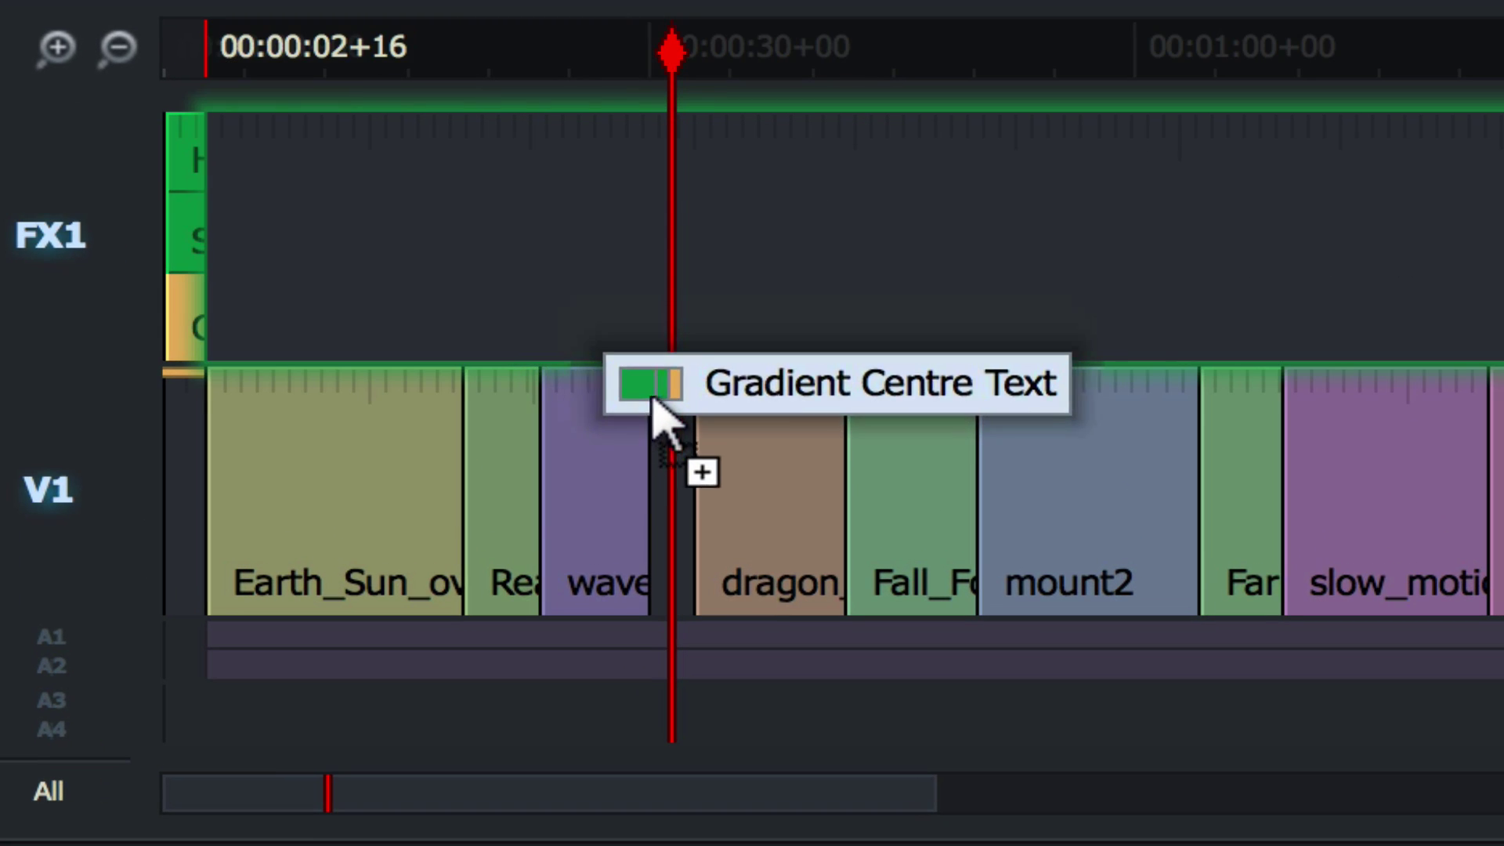
drag(651, 398, 663, 474)
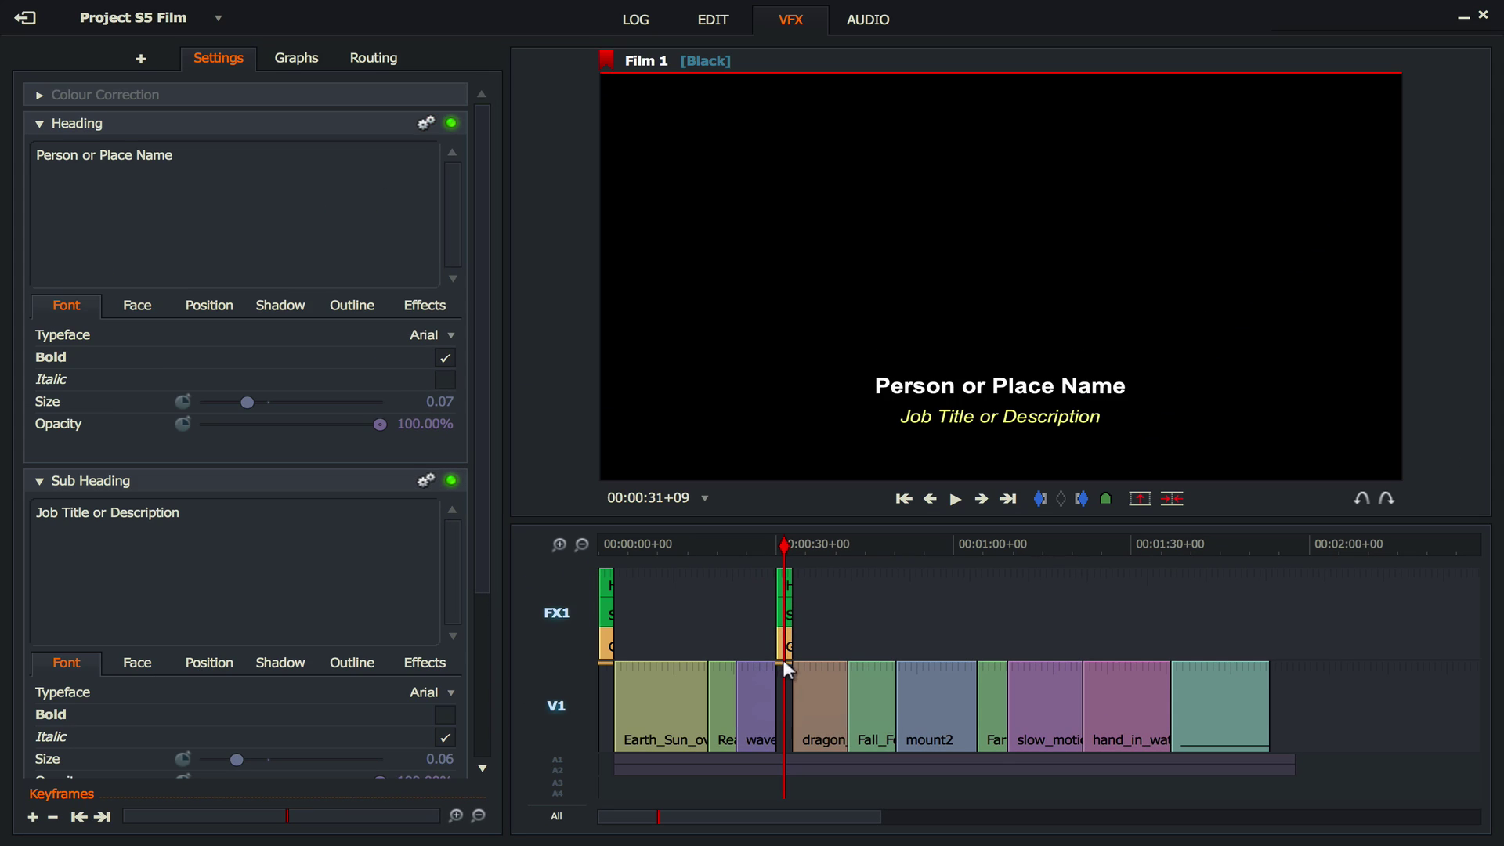
- Make the title heading 'Nature' at size 0.25 with the subheading removed
drag(189, 160, 3, 150)
text(Nat)
text(ure)
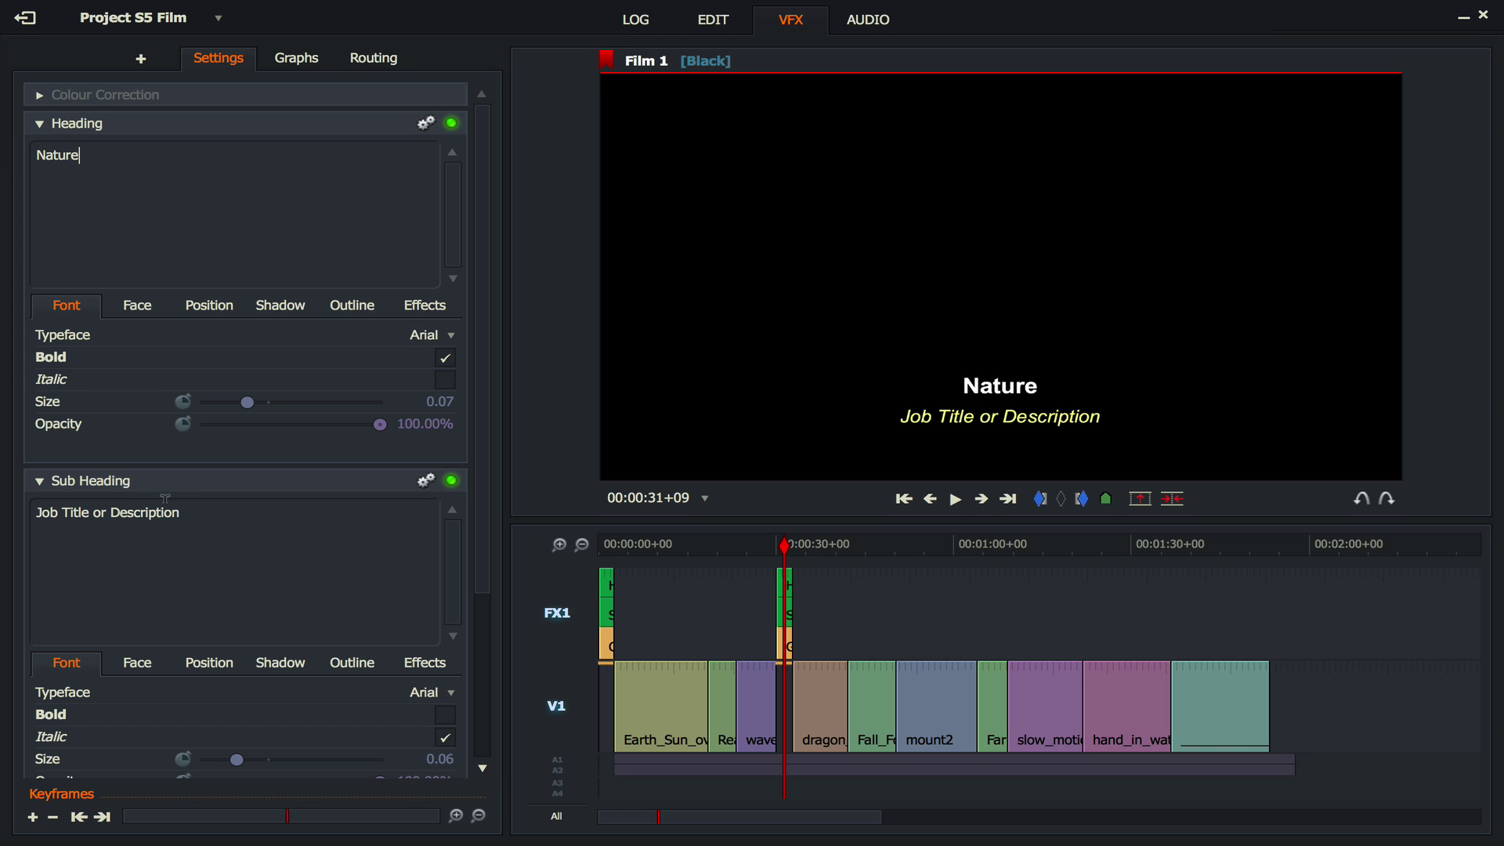
key(BackSpace)
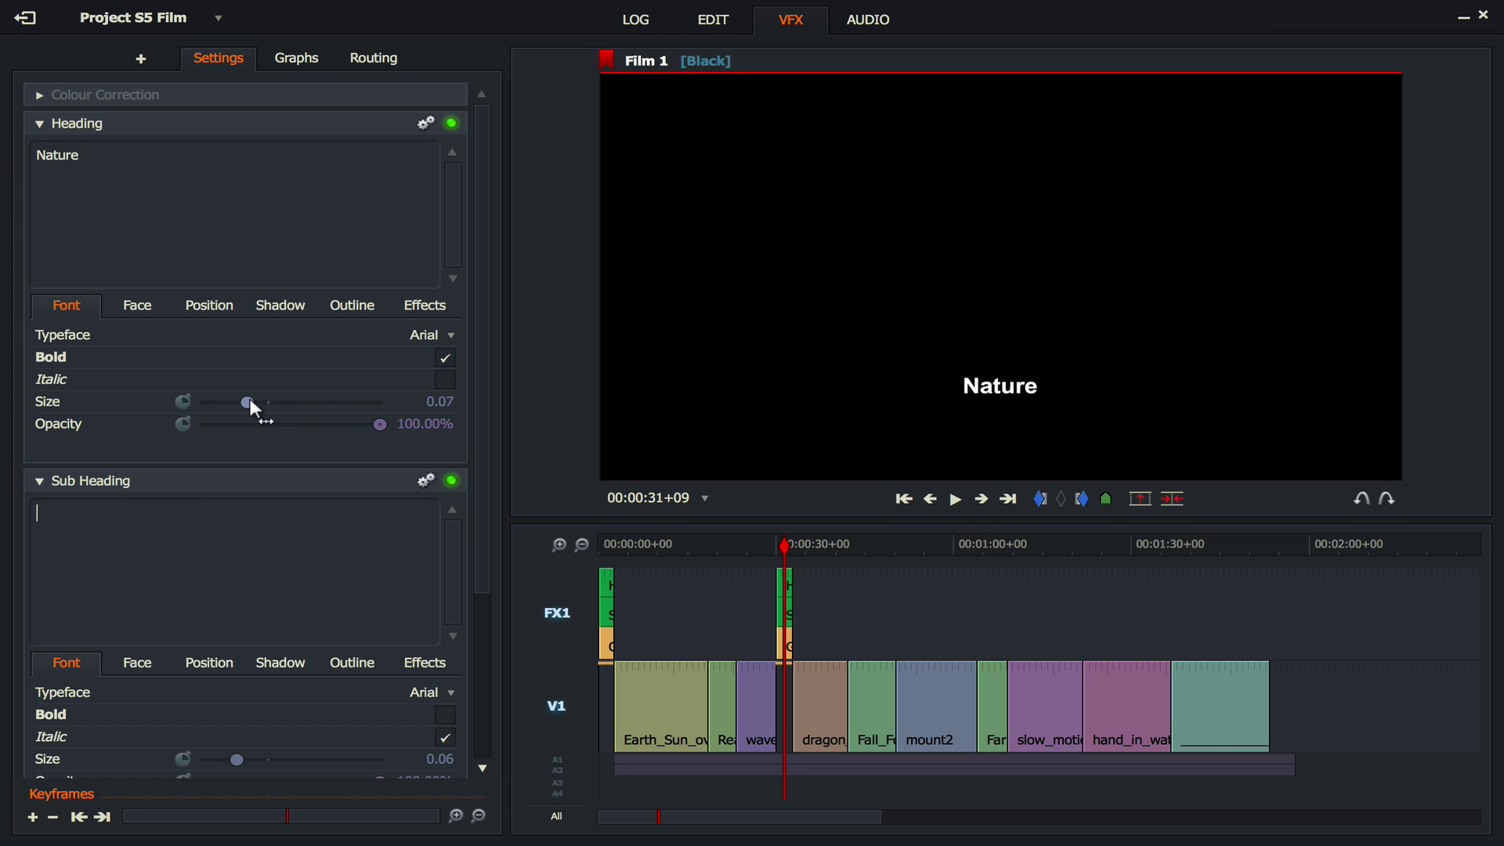
drag(247, 401, 391, 401)
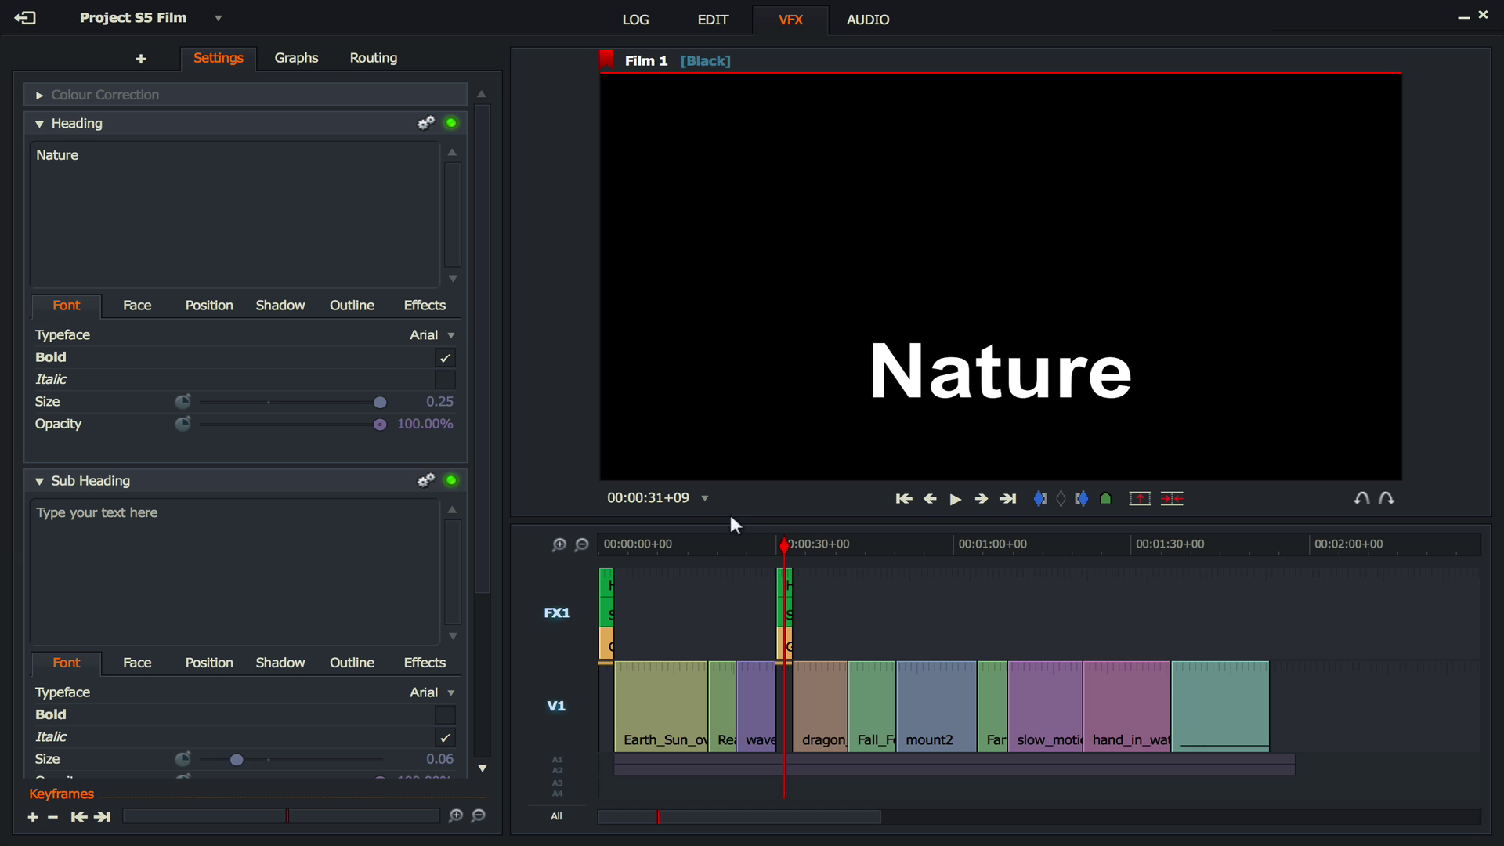
- Re-enable the A1 and A2 music tracks and play through the Nature title between waves_in_sun2 and the dragonfly clip
click(728, 22)
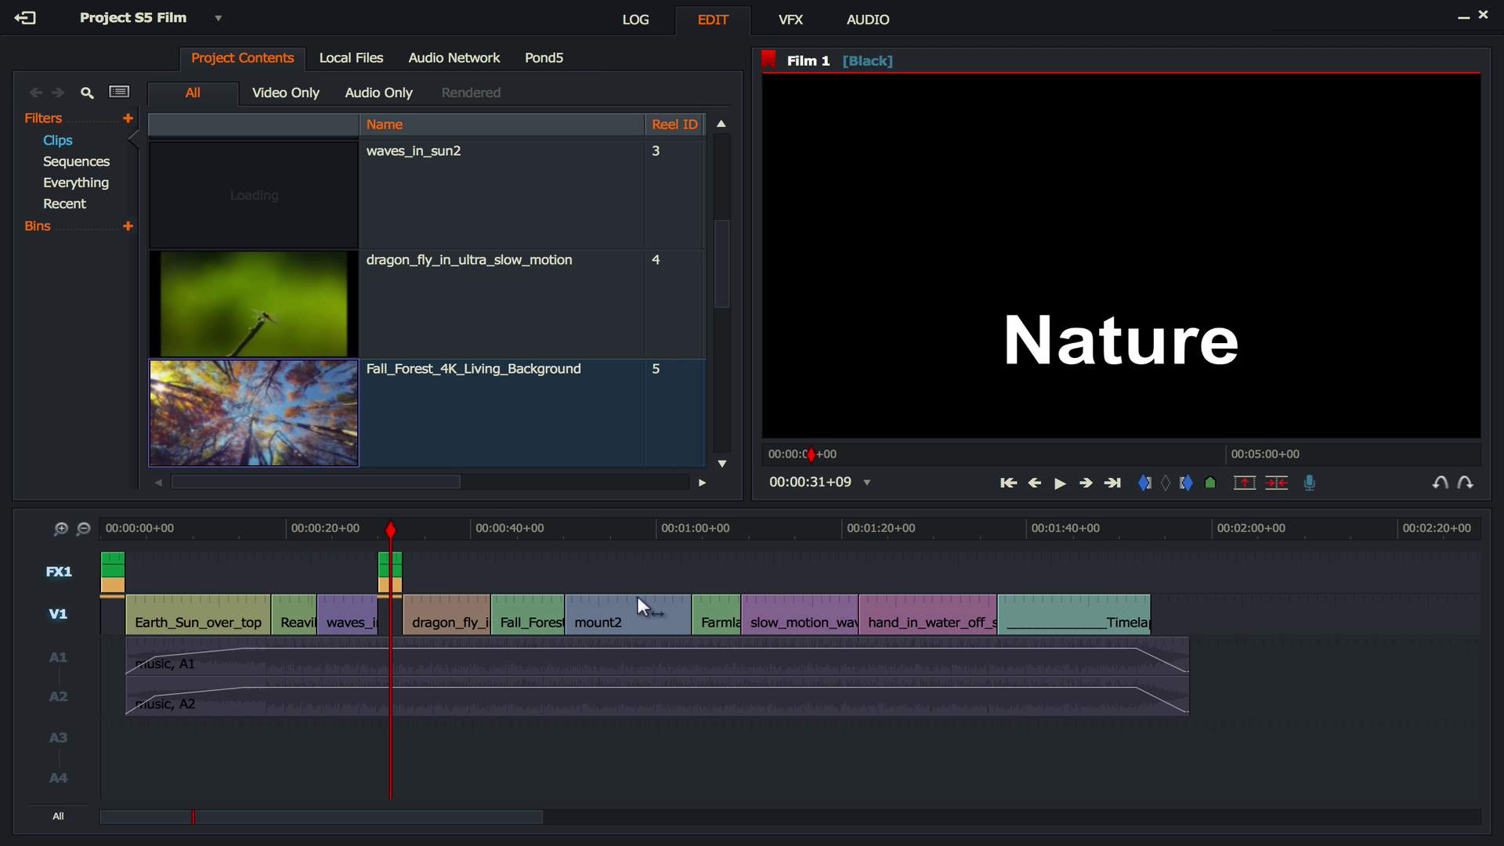
drag(389, 528, 346, 525)
key(space)
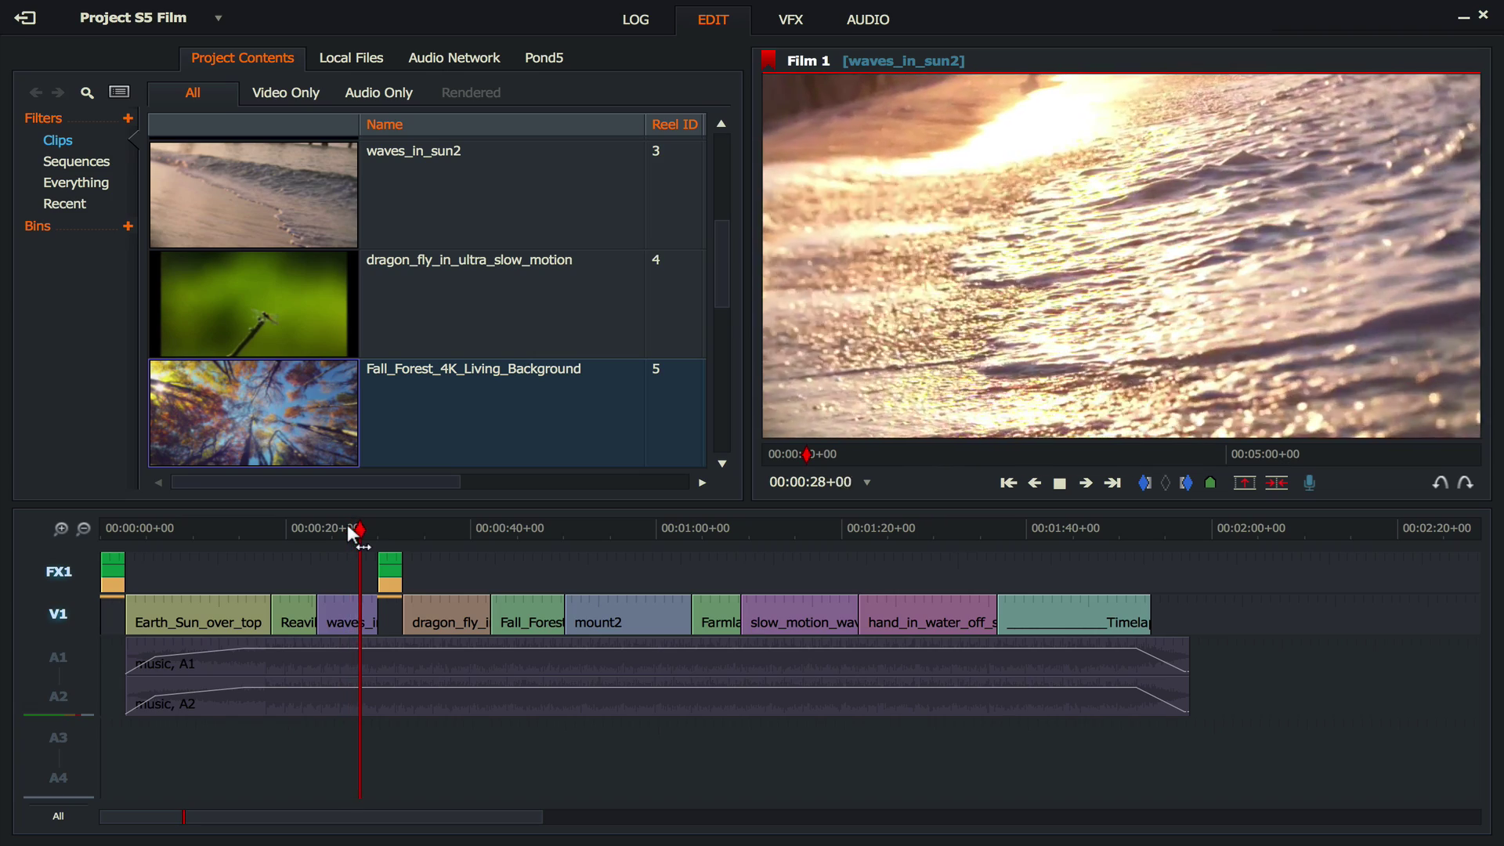
click(58, 657)
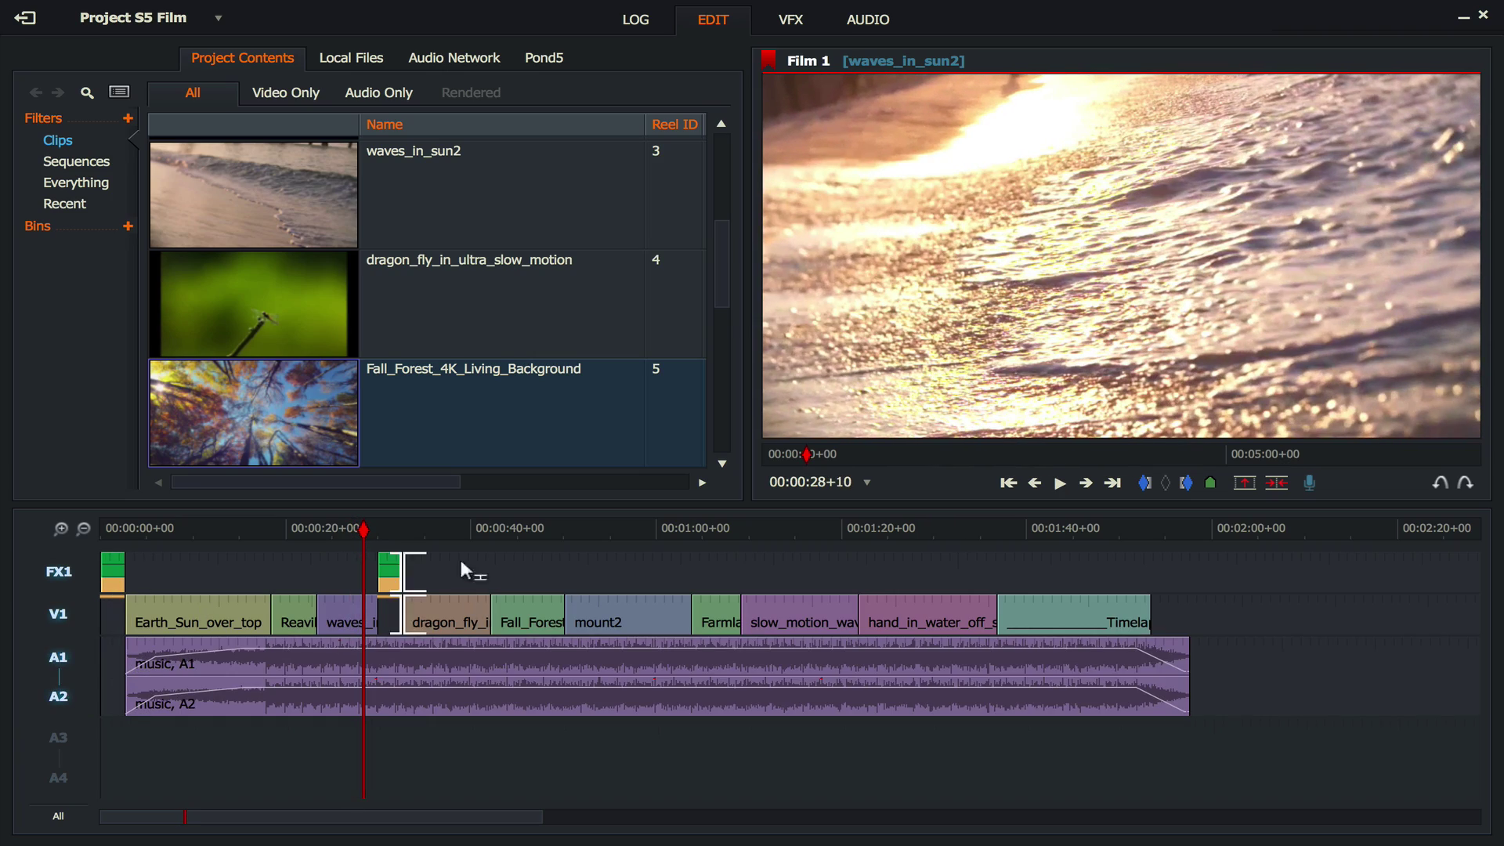
click(356, 528)
drag(337, 529, 316, 525)
key(space)
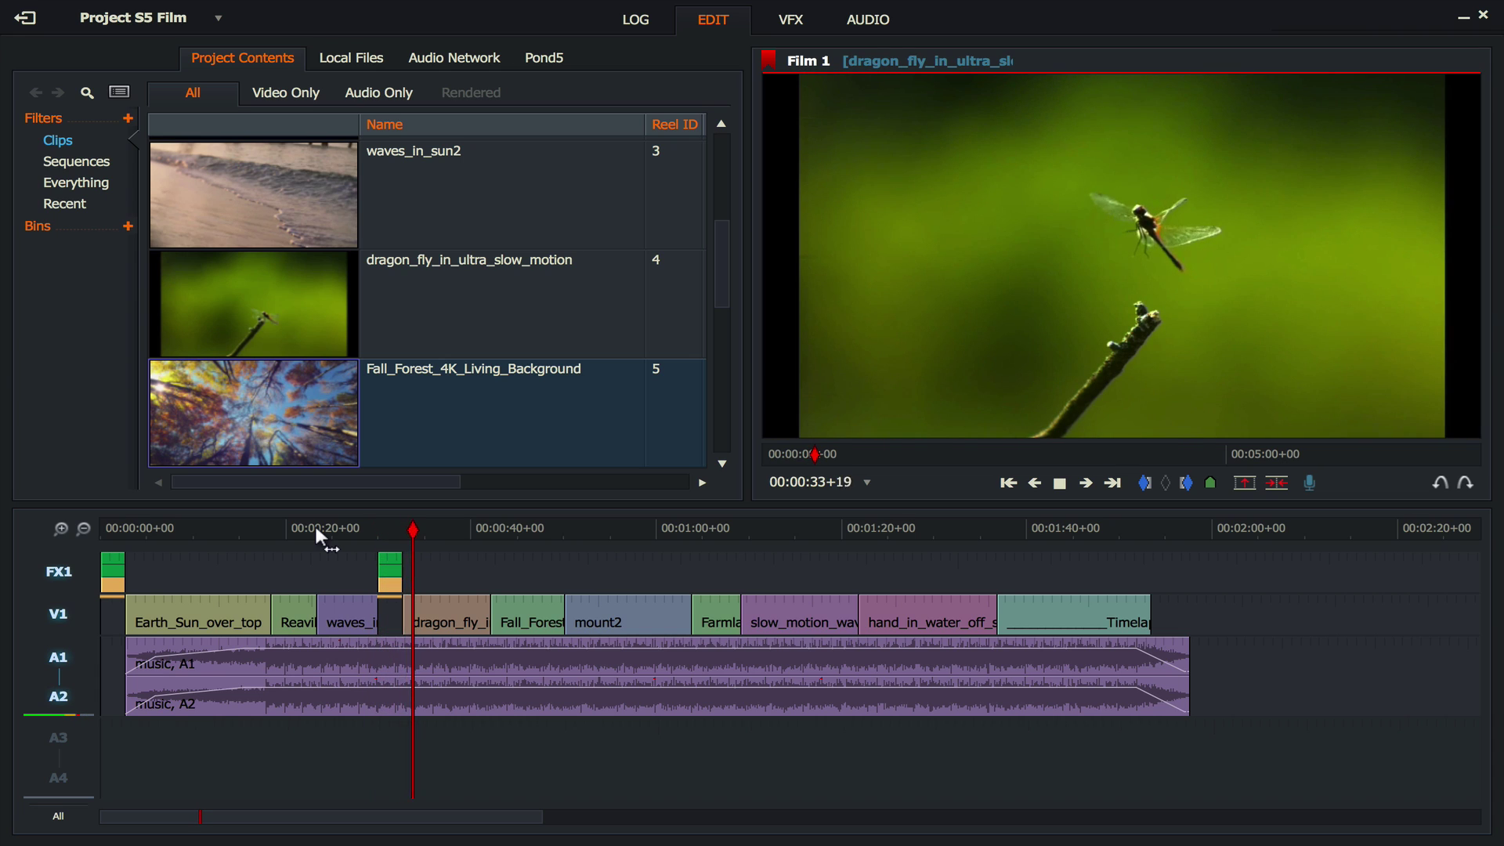
key(space)
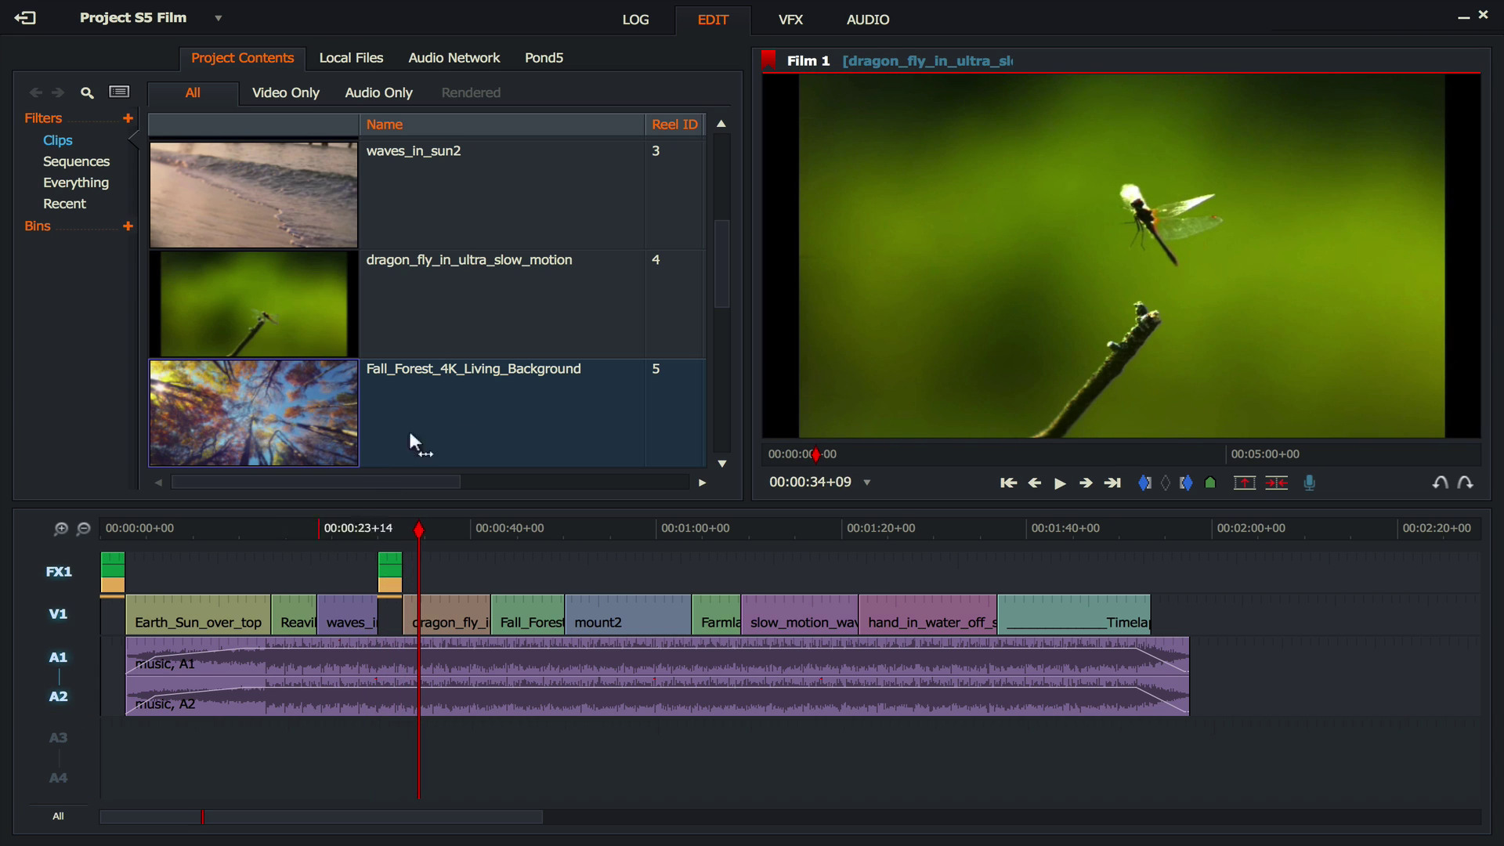
- Apply Gradient Centre Text from the Text effects to the mount2 clip
click(792, 18)
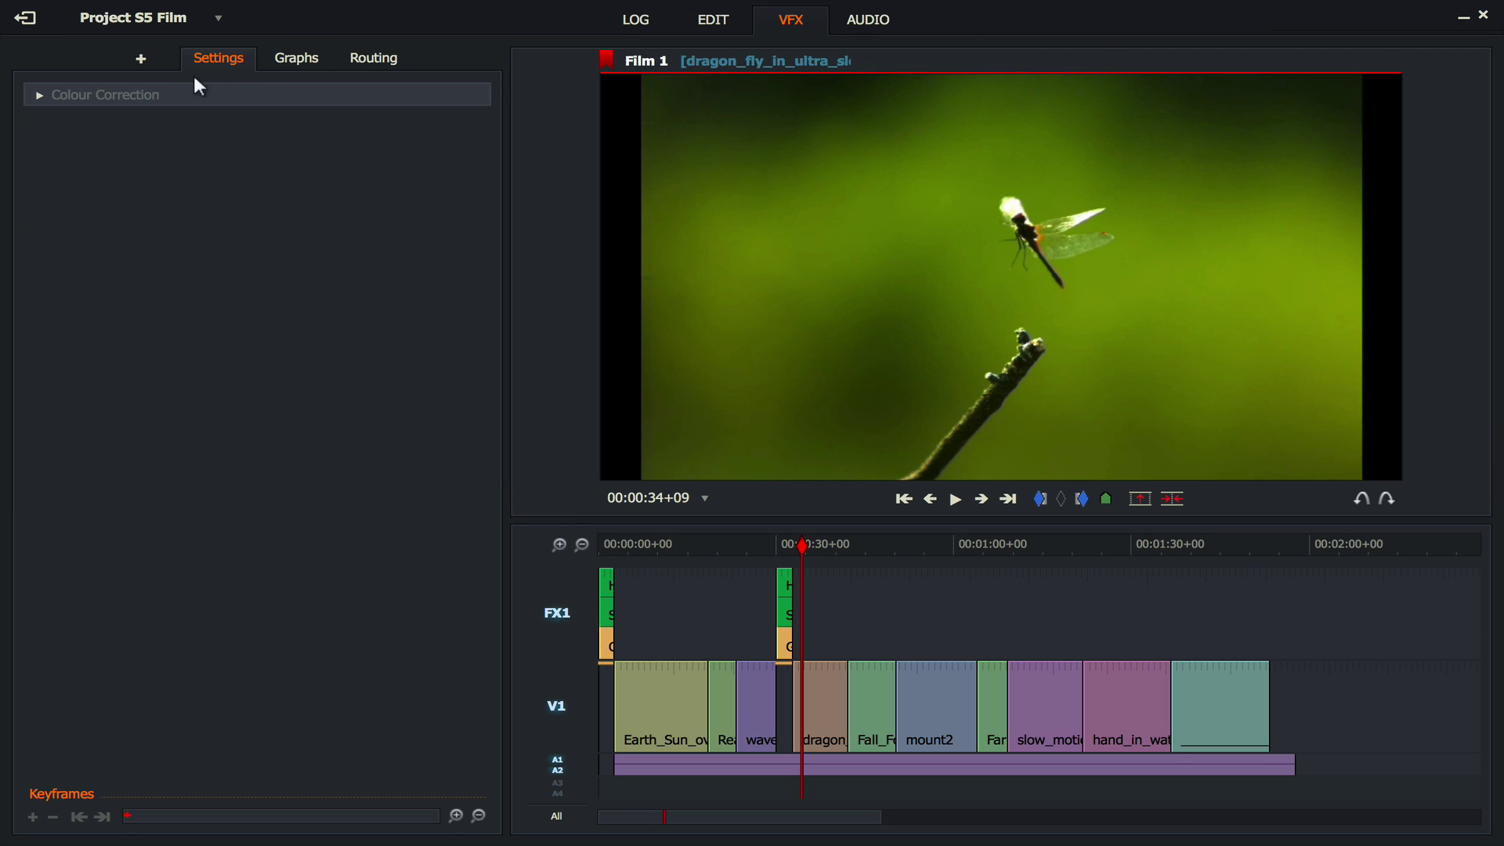
click(141, 59)
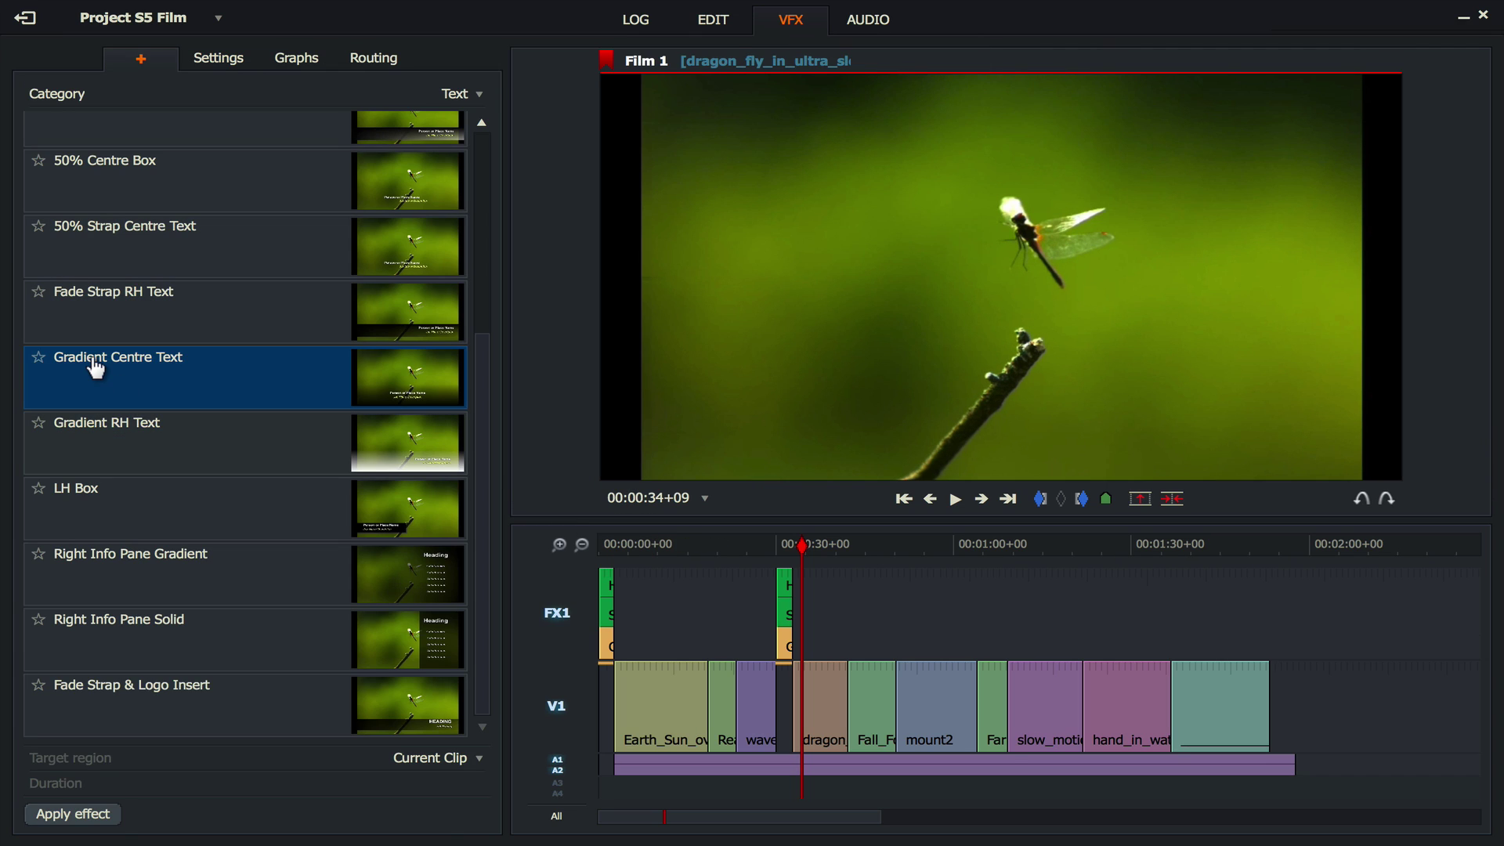
mouse_move(96, 369)
mouse_down()
mouse_move(407, 392)
mouse_move(843, 584)
mouse_move(914, 694)
mouse_up()
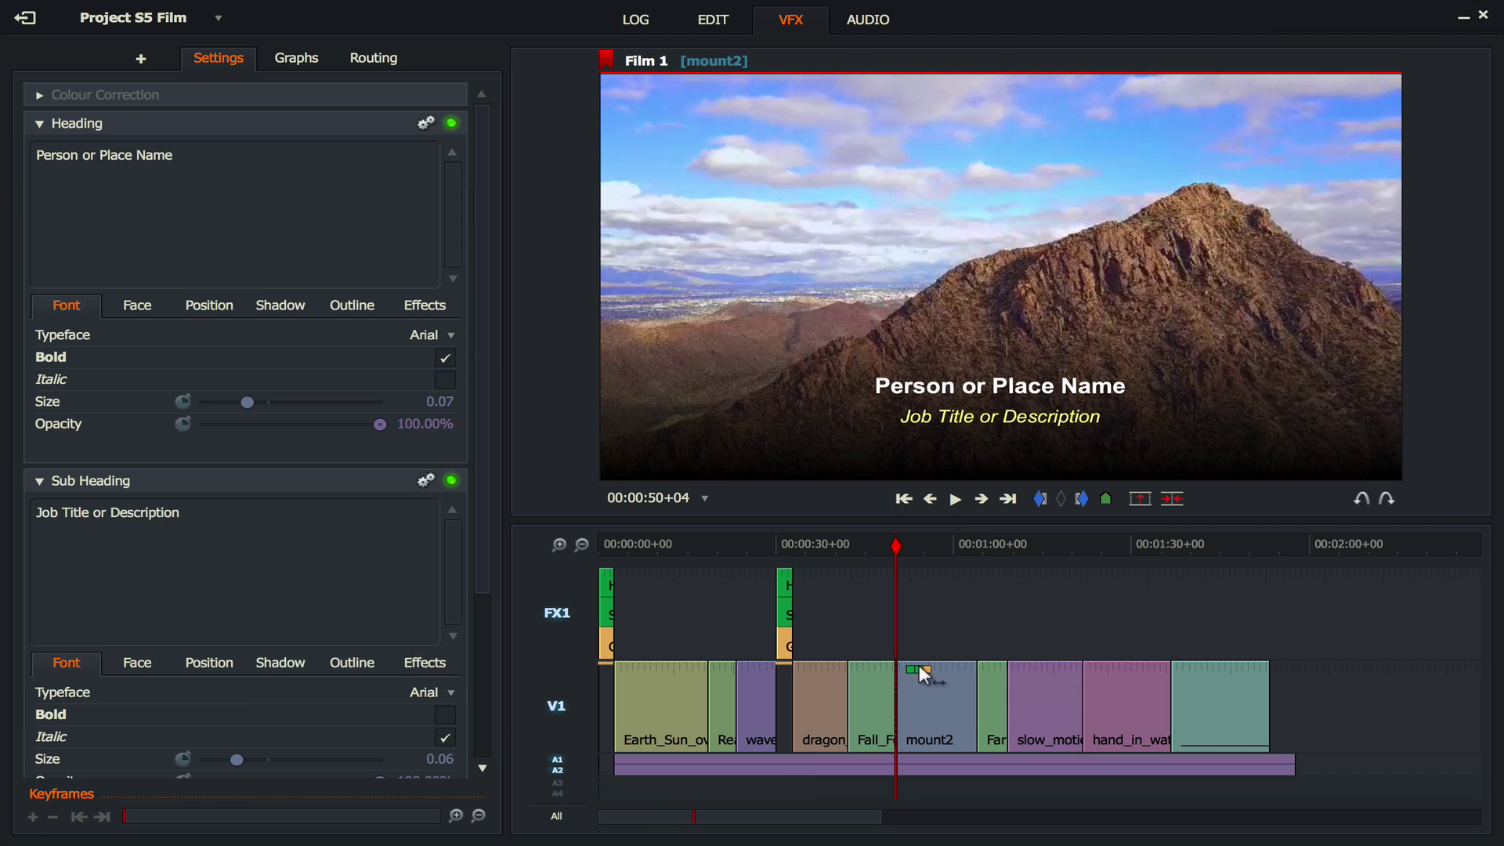
- Unlink the title into its own effects clip and deactivate V1 and the A1/A2 tracks
right_click(919, 665)
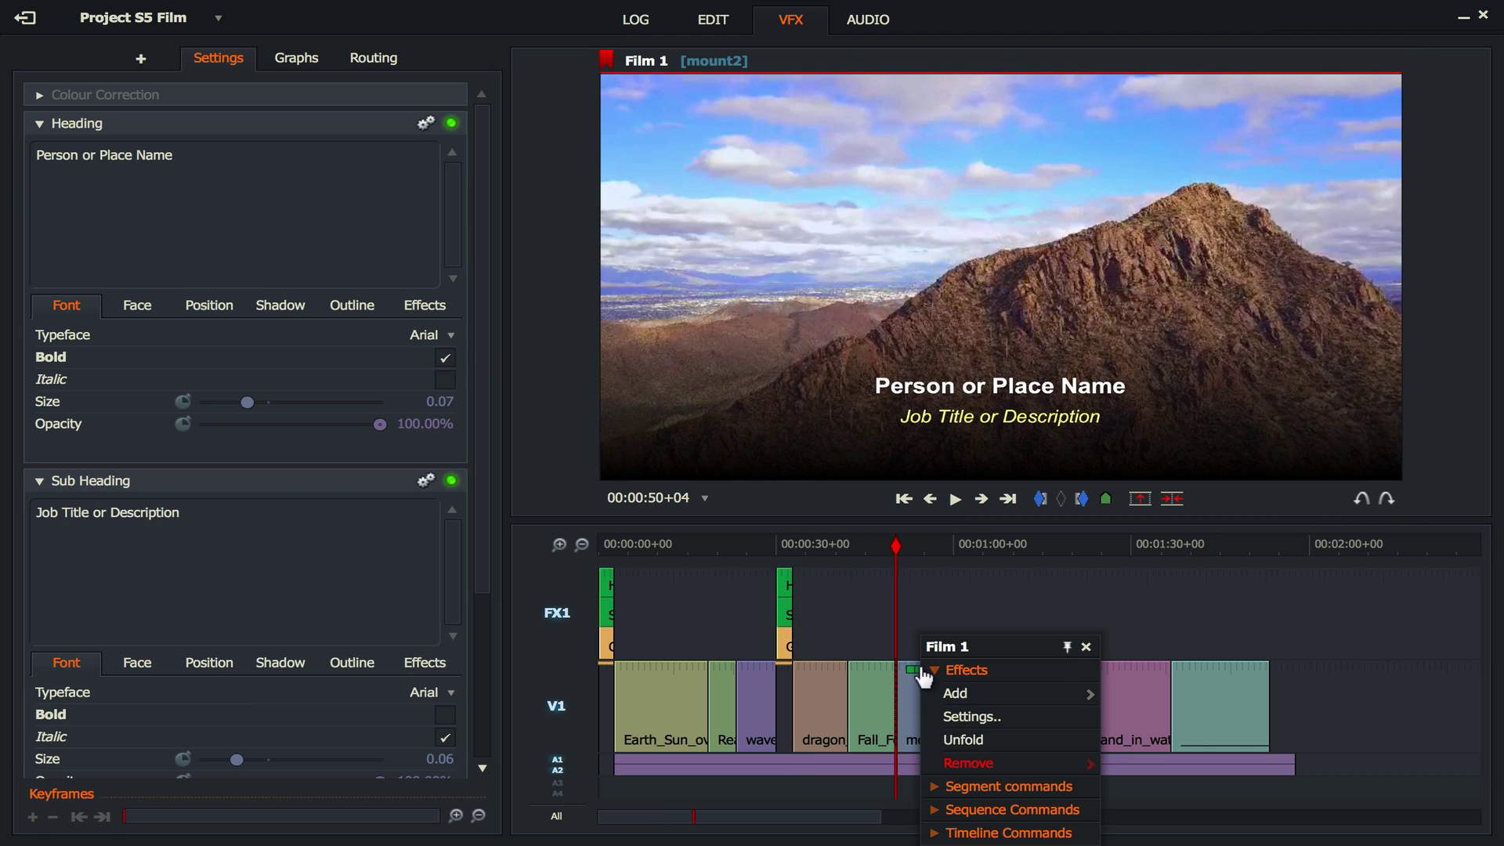
click(961, 733)
click(556, 706)
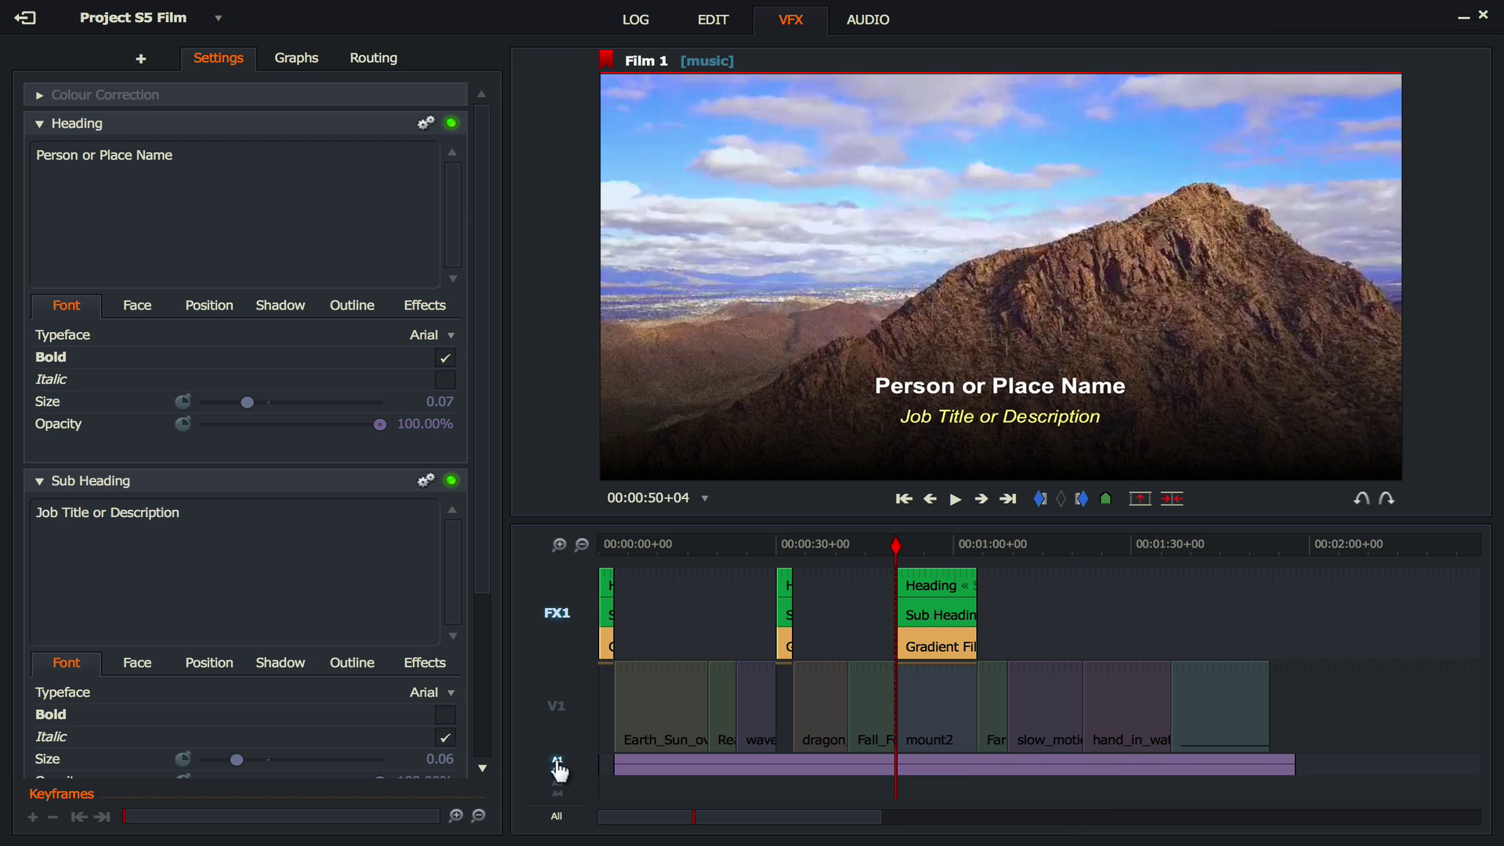
click(557, 765)
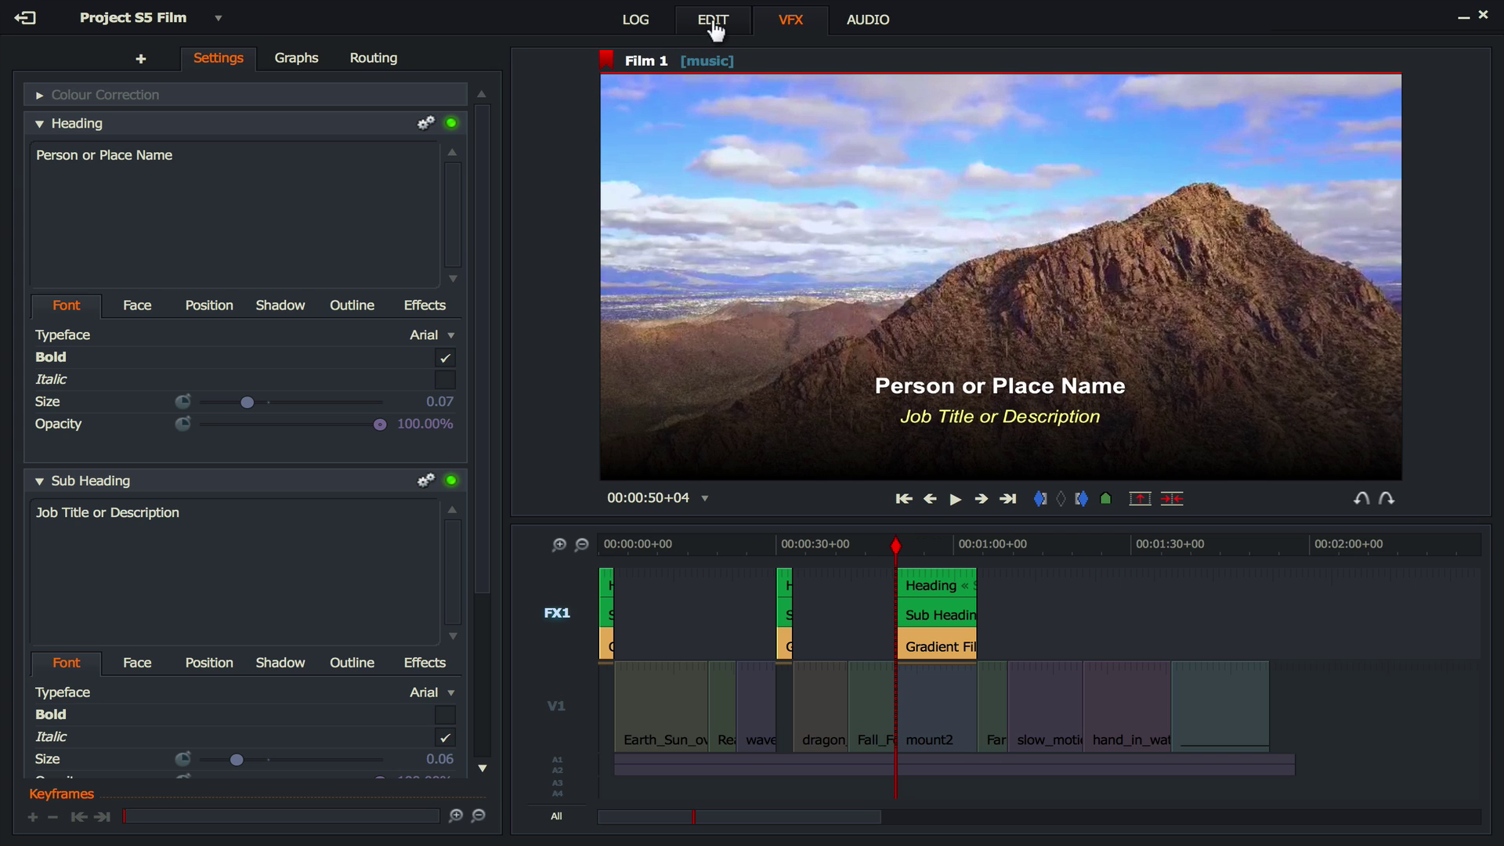
- Back on the Edit page, trim the FX1 title over mount2 so it covers only a few seconds
key(alt+2)
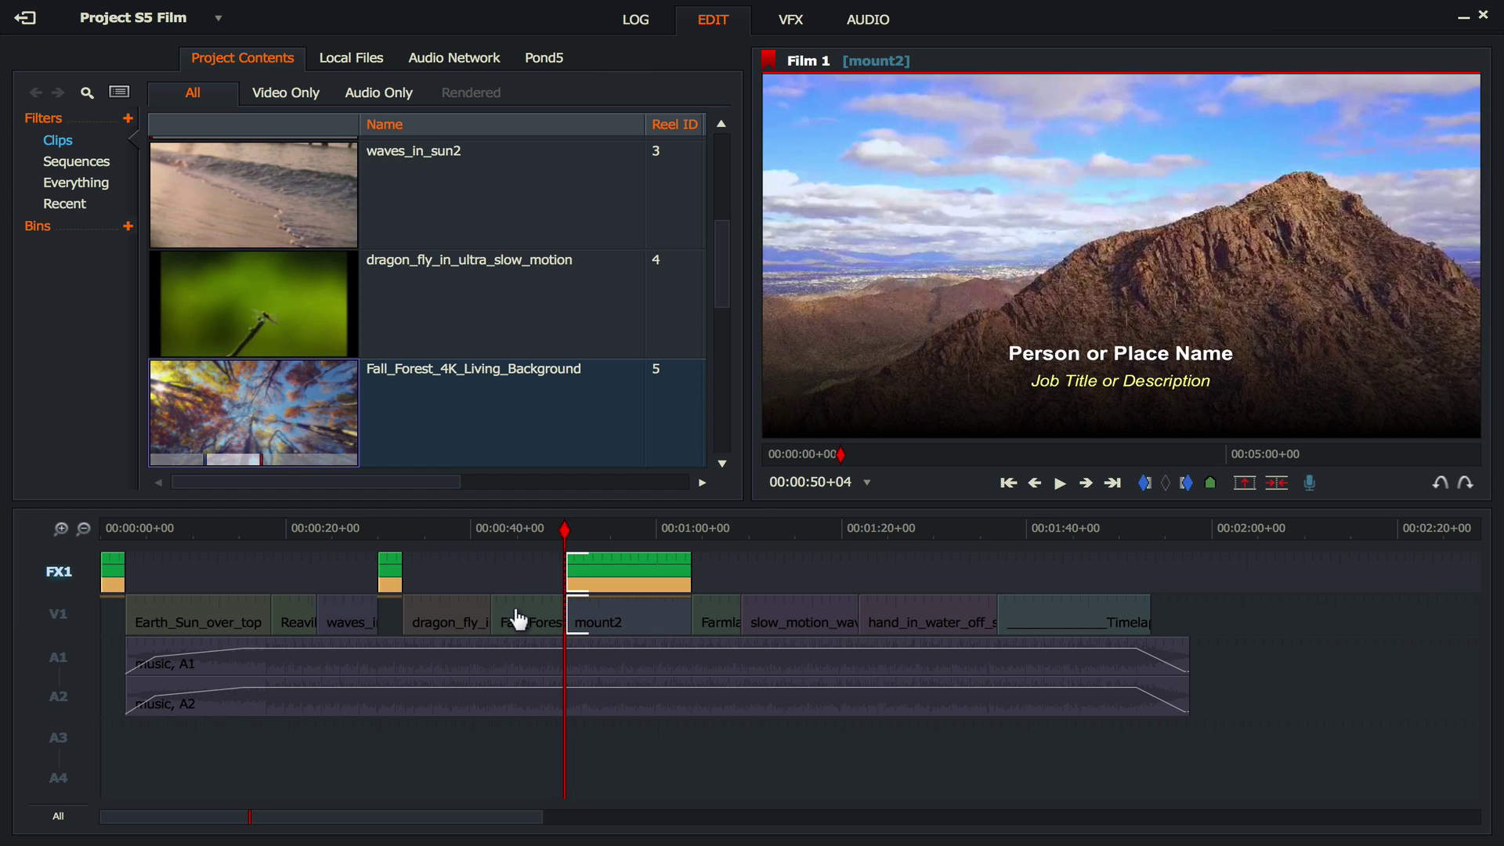
drag(633, 566, 633, 505)
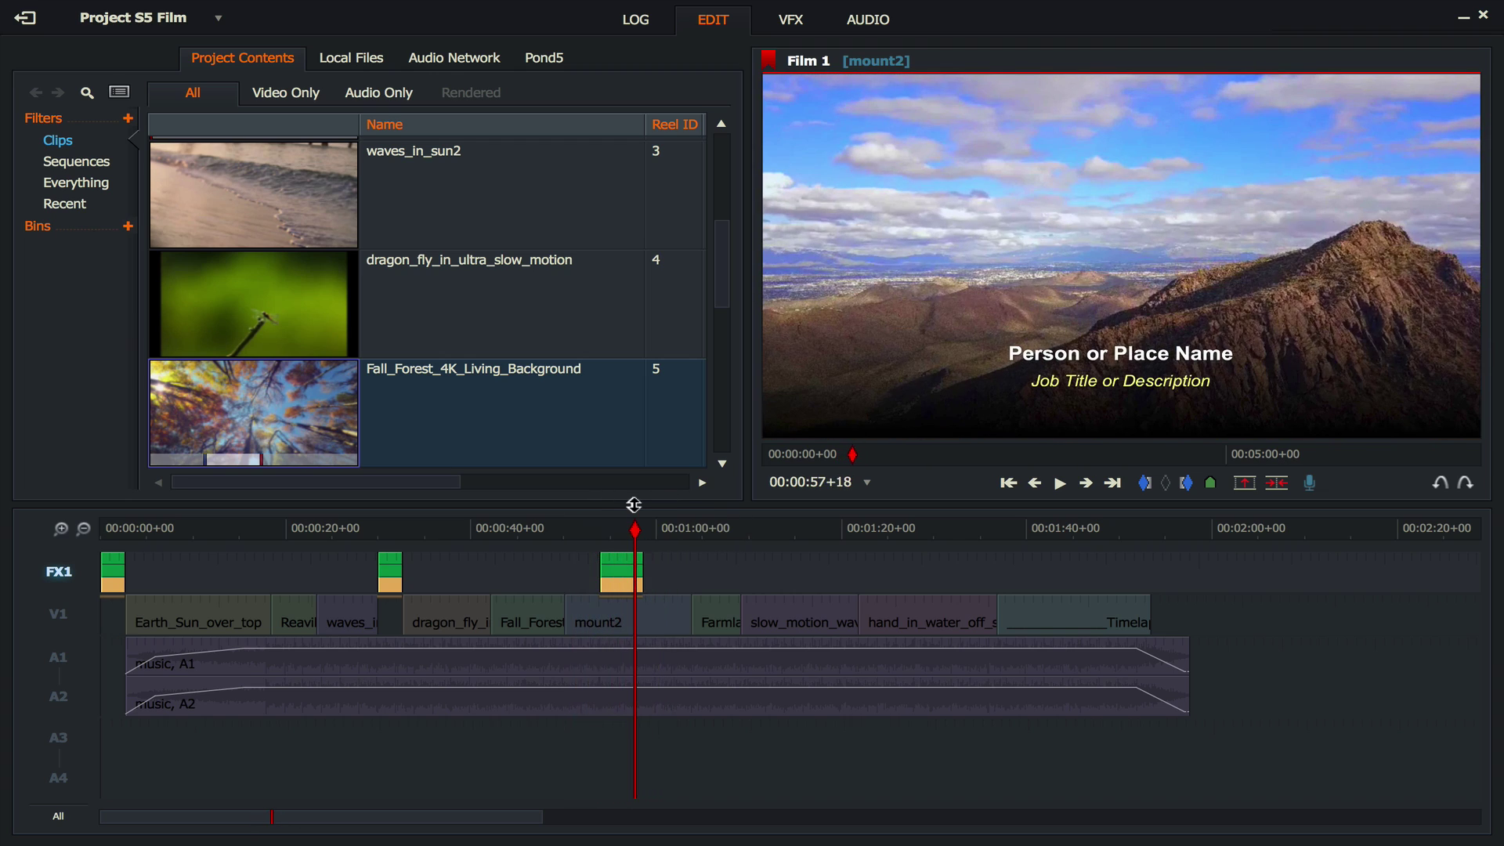